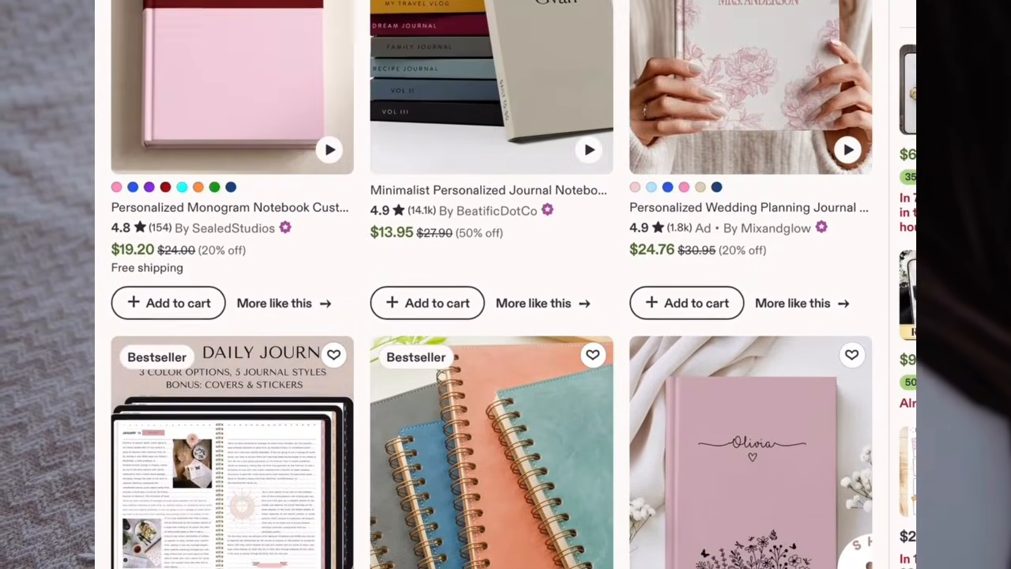
Step: Look through the marketplace listings for notebooks and journals, comparing cover styles, digital downloads, ratings and prices
{"action": "scroll", "coordinate": [491, 284], "scroll_direction": "down", "scroll_amount": 3}
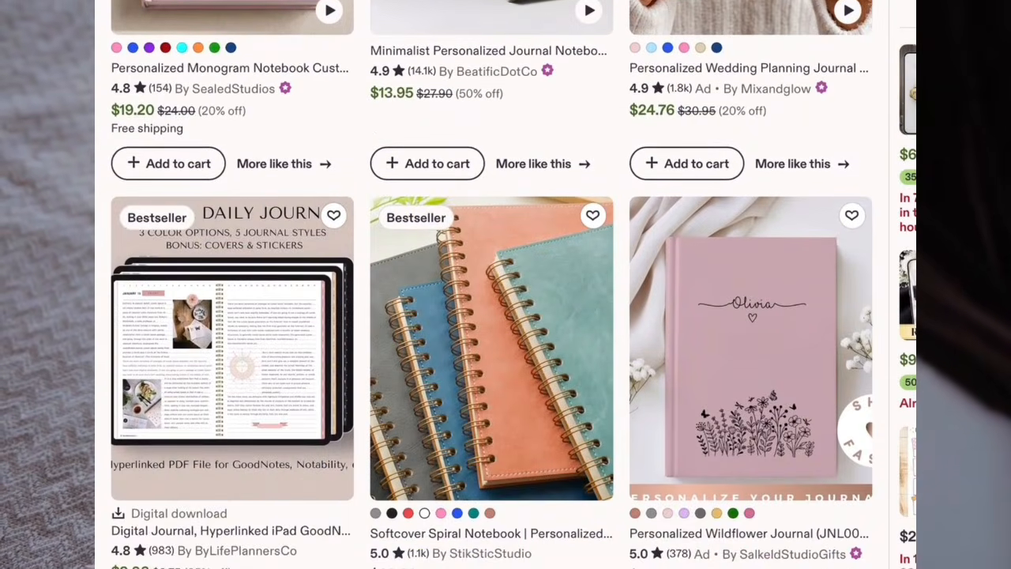
{"action": "scroll", "coordinate": [491, 285], "scroll_direction": "down", "scroll_amount": 7}
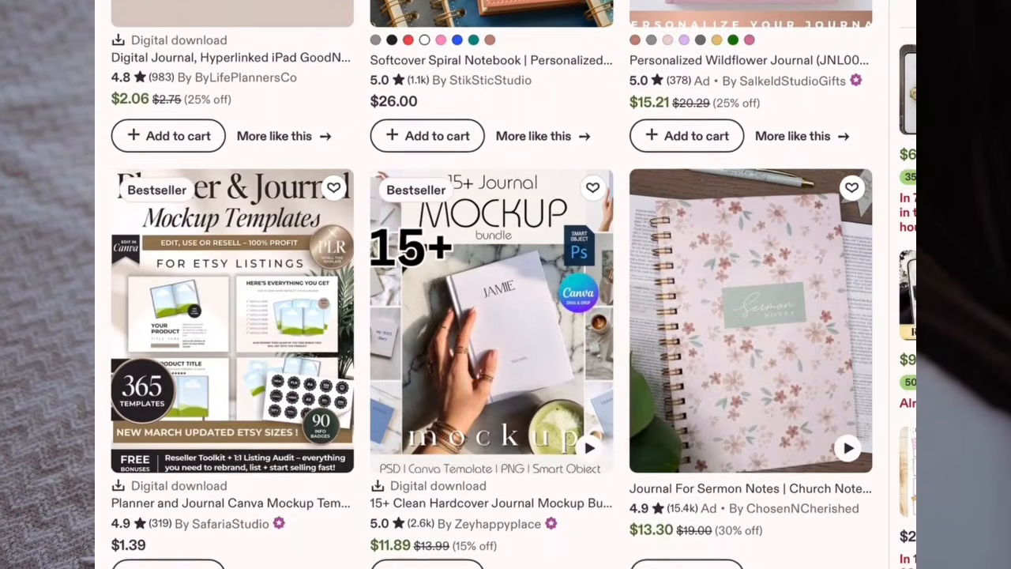
{"action": "scroll", "coordinate": [492, 285], "scroll_direction": "down", "scroll_amount": 5}
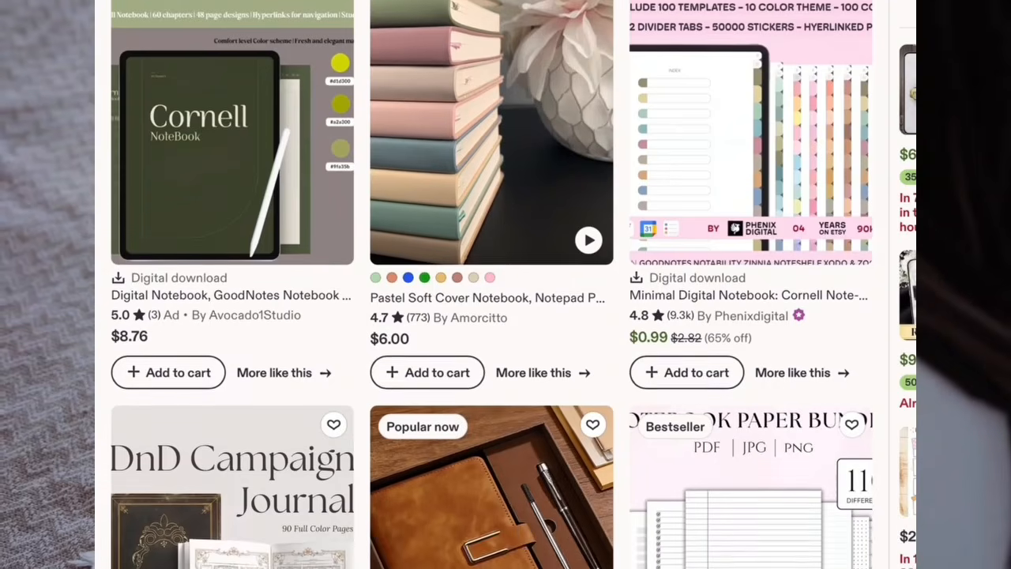
{"action": "scroll", "coordinate": [491, 284], "scroll_direction": "down", "scroll_amount": 11}
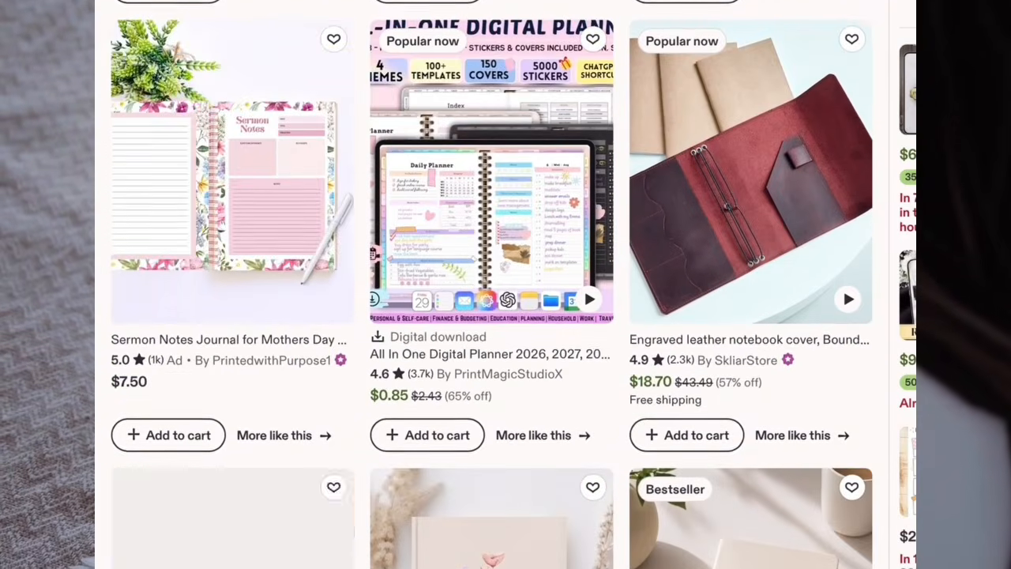
{"action": "scroll", "coordinate": [491, 284], "scroll_direction": "down", "scroll_amount": 10}
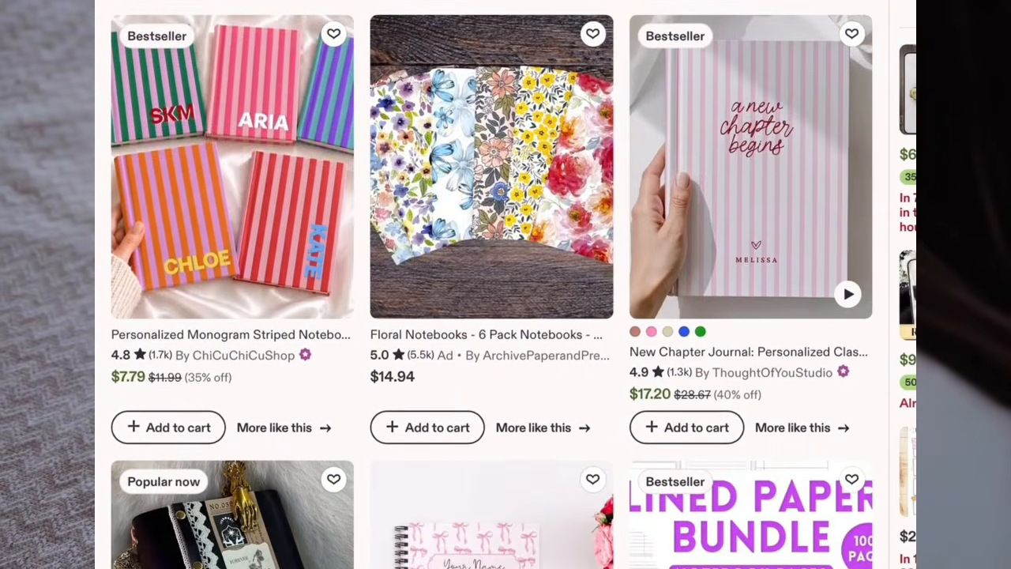
{"action": "scroll", "coordinate": [491, 284], "scroll_direction": "down", "scroll_amount": 8}
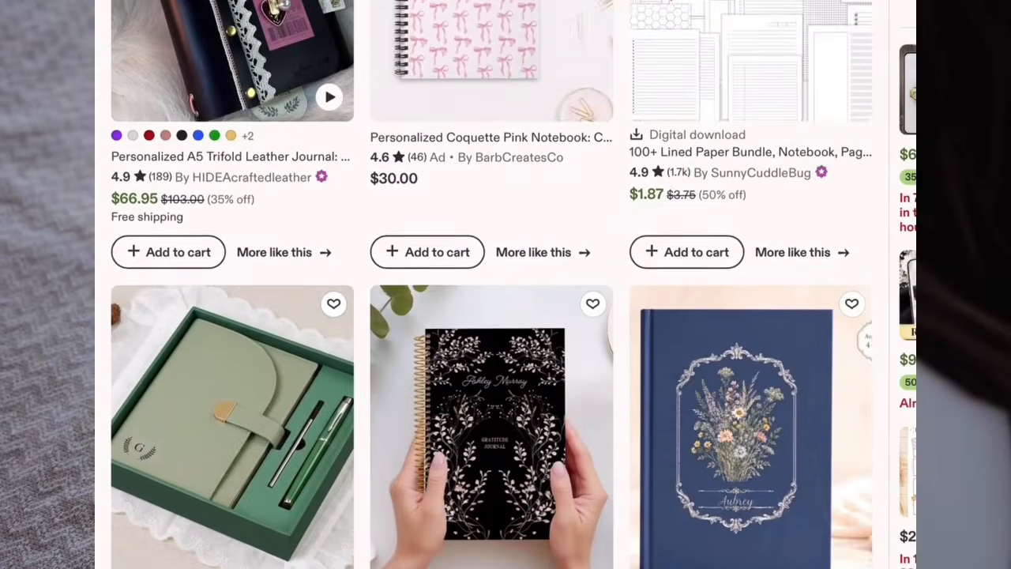
{"action": "scroll", "coordinate": [491, 284], "scroll_direction": "down", "scroll_amount": 10}
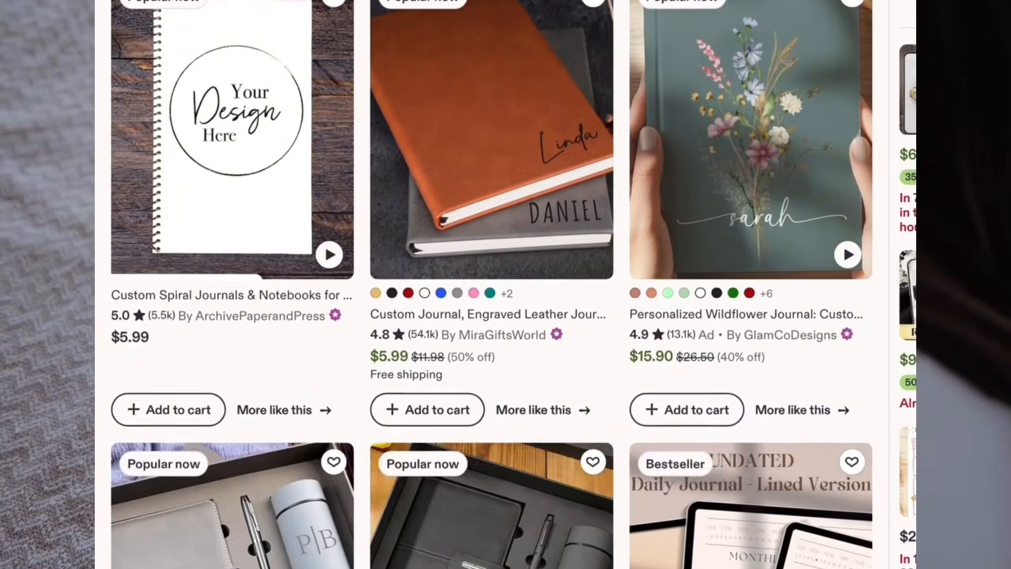
{"action": "scroll", "coordinate": [491, 284], "scroll_direction": "down", "scroll_amount": 10}
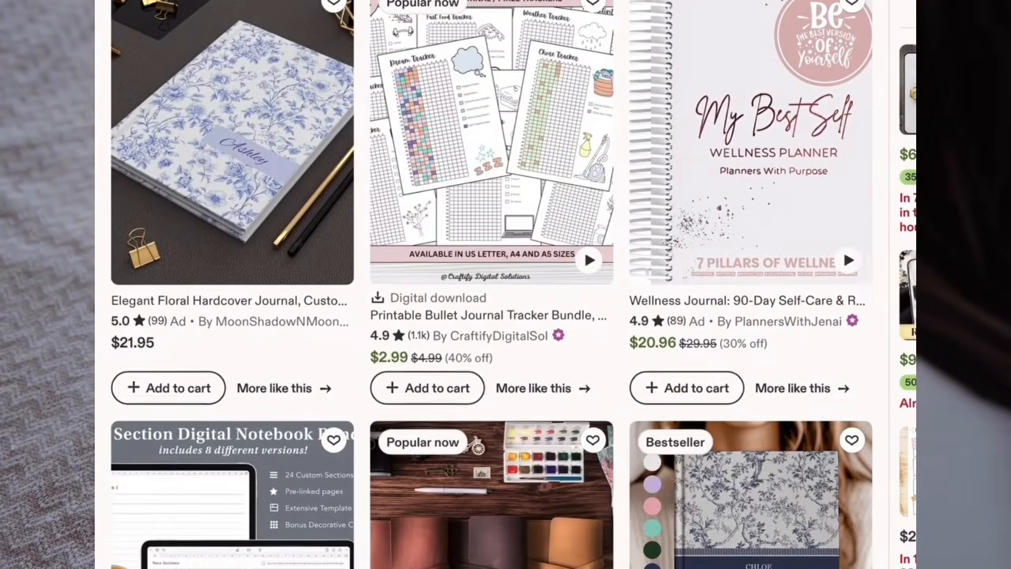
{"action": "scroll", "coordinate": [492, 284], "scroll_direction": "down", "scroll_amount": 12}
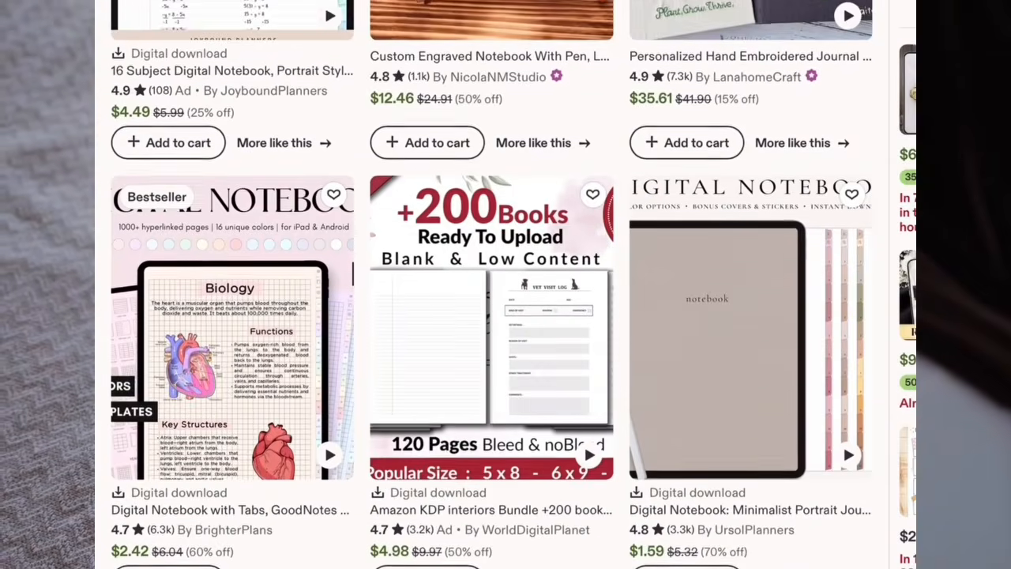
{"action": "scroll", "coordinate": [491, 285], "scroll_direction": "down", "scroll_amount": 3}
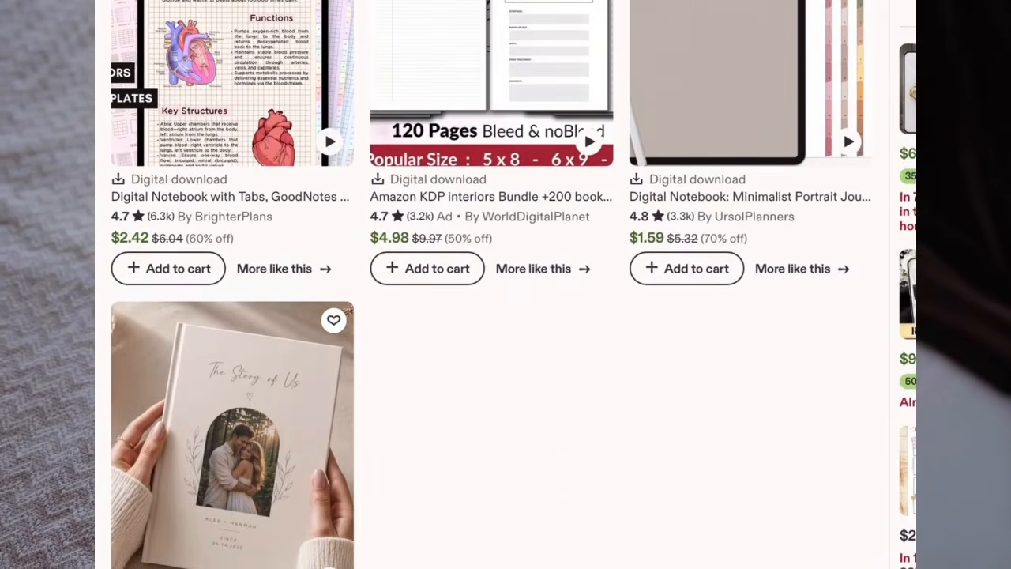
{"action": "scroll", "coordinate": [492, 284], "scroll_direction": "down", "scroll_amount": 10}
{"action": "scroll", "coordinate": [492, 284], "scroll_direction": "down", "scroll_amount": 8}
{"action": "scroll", "coordinate": [491, 284], "scroll_direction": "down", "scroll_amount": 7}
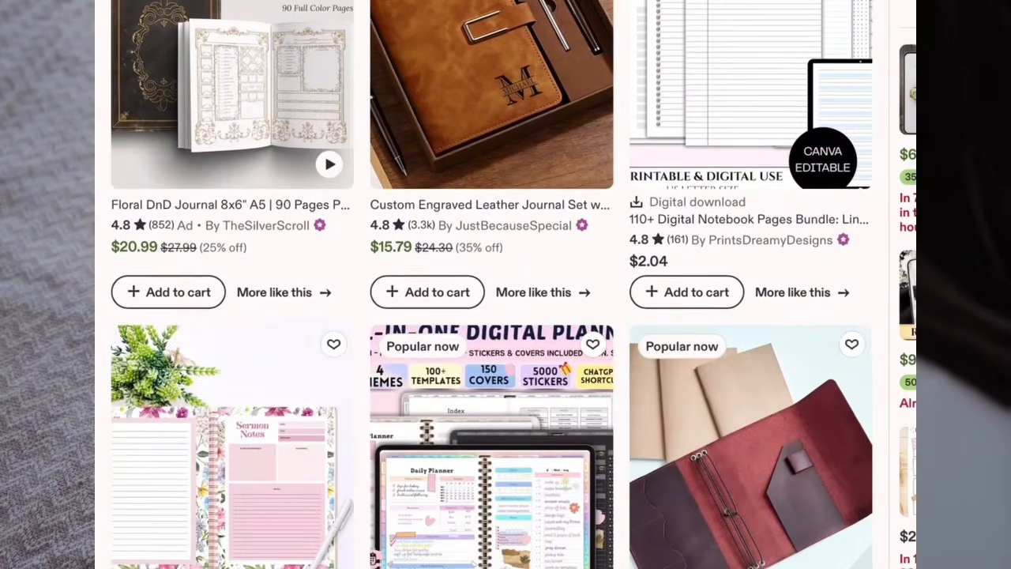
{"action": "scroll", "coordinate": [491, 285], "scroll_direction": "down", "scroll_amount": 12}
{"action": "scroll", "coordinate": [491, 284], "scroll_direction": "down", "scroll_amount": 8}
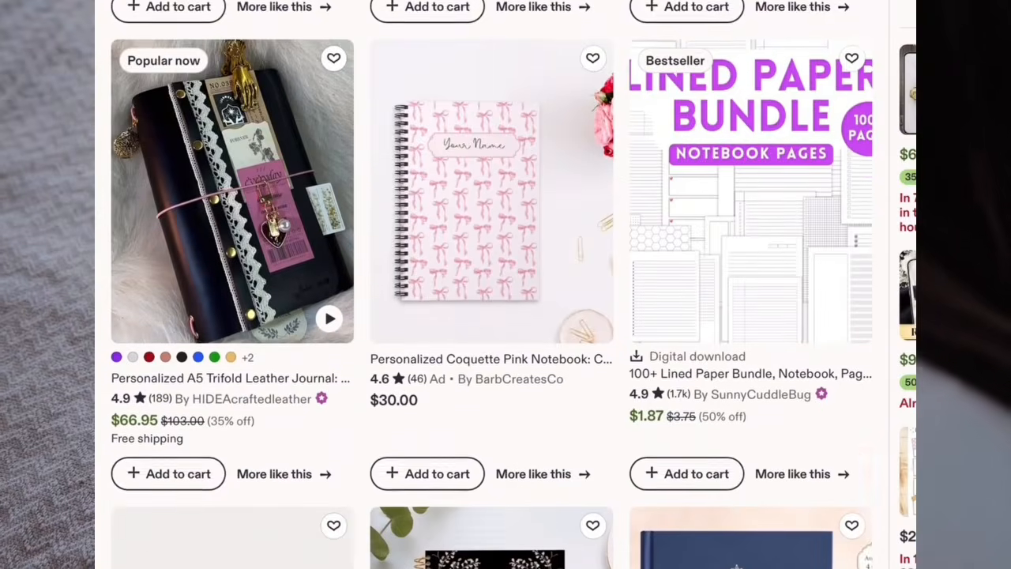
{"action": "scroll", "coordinate": [491, 284], "scroll_direction": "down", "scroll_amount": 11}
{"action": "scroll", "coordinate": [491, 285], "scroll_direction": "down", "scroll_amount": 11}
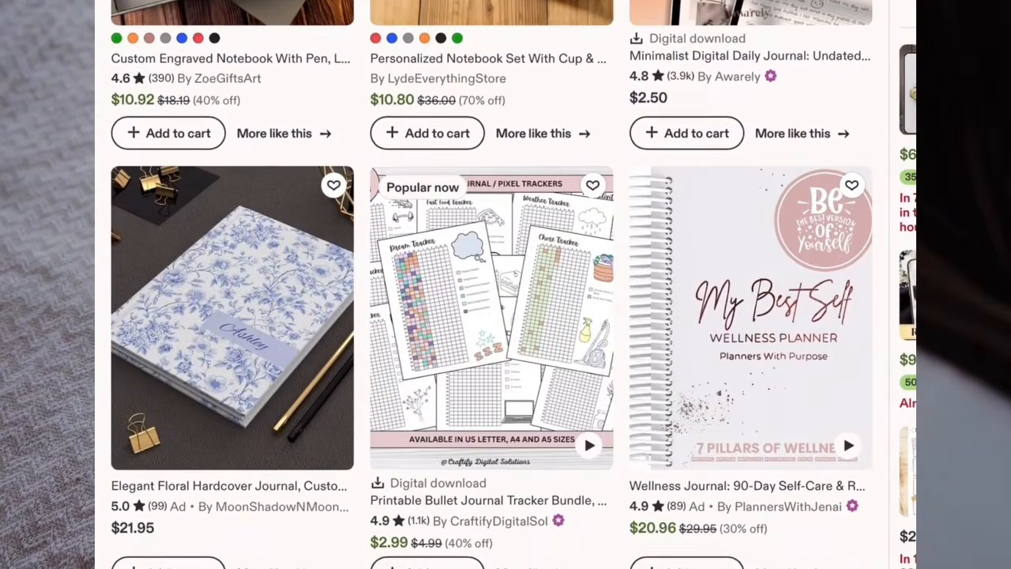
{"action": "scroll", "coordinate": [491, 284], "scroll_direction": "down", "scroll_amount": 12}
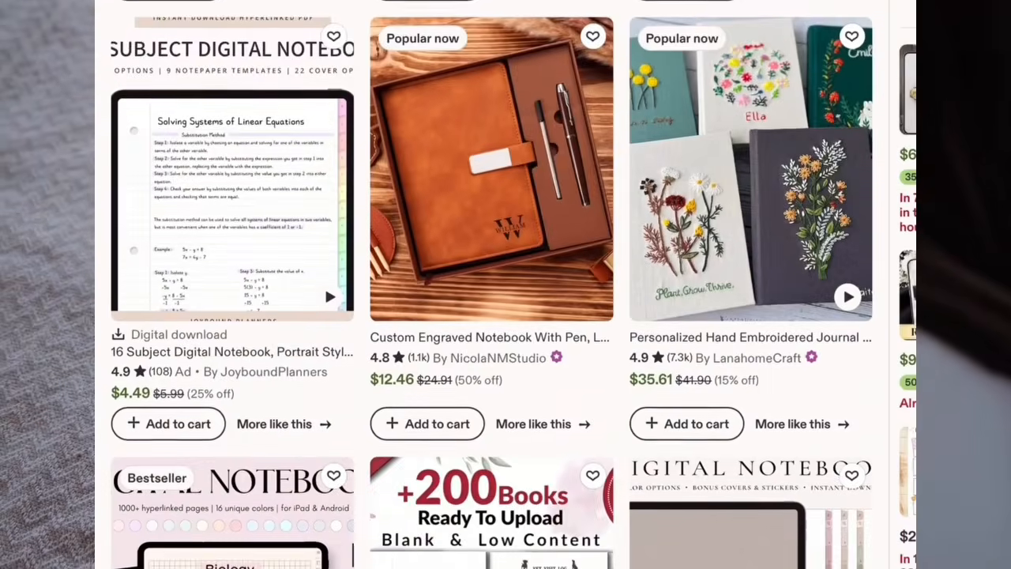
{"action": "scroll", "coordinate": [491, 285], "scroll_direction": "down", "scroll_amount": 10}
{"action": "scroll", "coordinate": [491, 285], "scroll_direction": "down", "scroll_amount": 8}
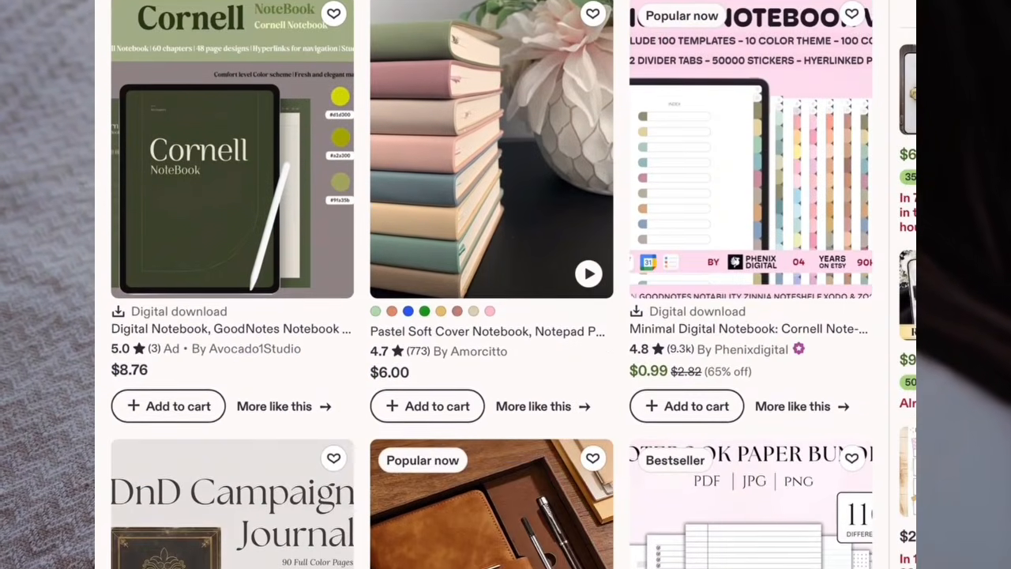
{"action": "scroll", "coordinate": [491, 284], "scroll_direction": "down", "scroll_amount": 7}
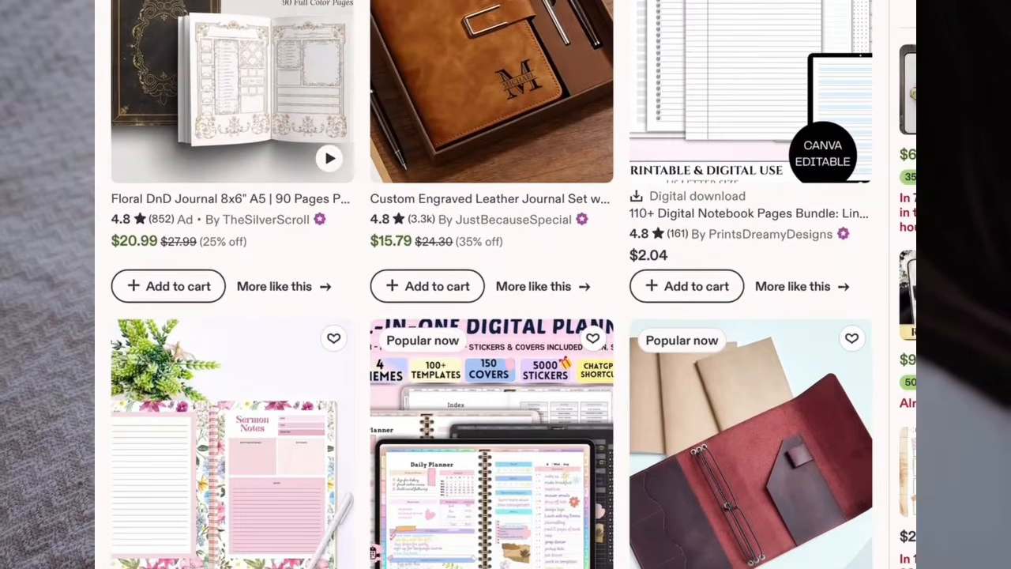
{"action": "scroll", "coordinate": [491, 284], "scroll_direction": "down", "scroll_amount": 12}
{"action": "scroll", "coordinate": [491, 284], "scroll_direction": "down", "scroll_amount": 6}
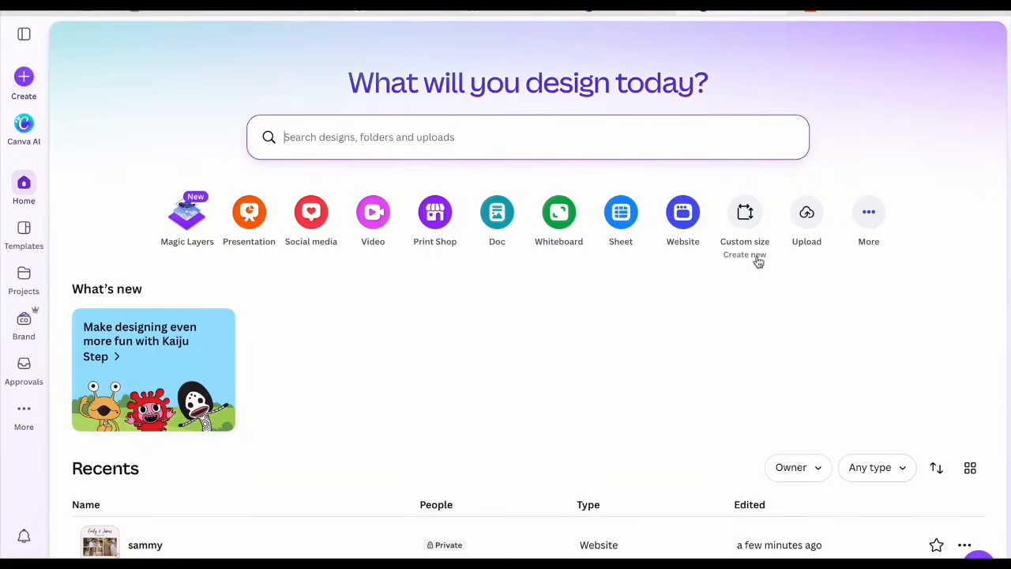
Step: Switch to Canva, create a custom-size design 8.5 in wide by 11 in high and name it Digital Notebook
{"action": "left_click", "coordinate": [746, 225]}
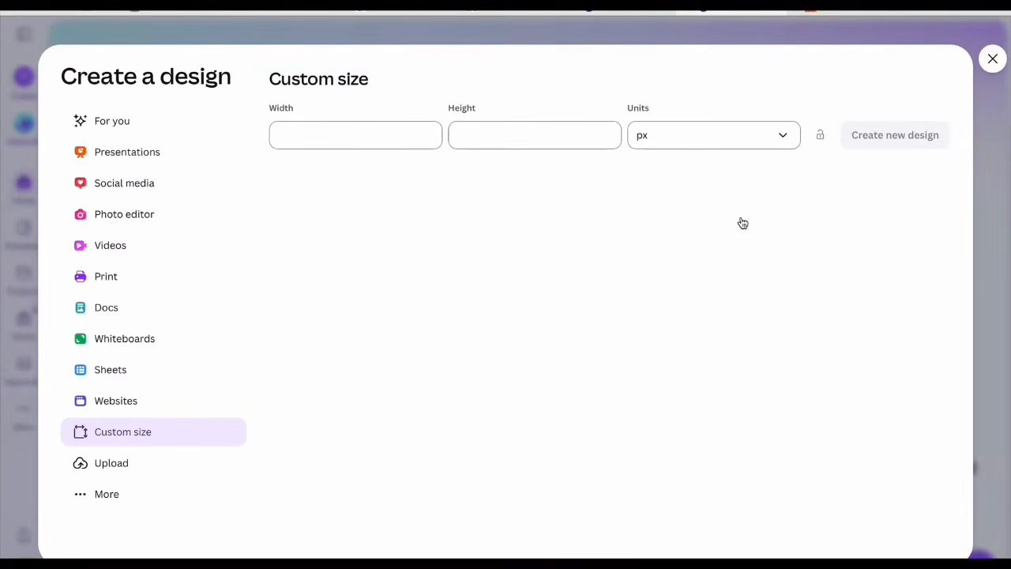
{"action": "left_click", "coordinate": [782, 135]}
{"action": "left_click", "coordinate": [666, 206]}
{"action": "type", "text": "8.5"}
{"action": "left_click", "coordinate": [479, 142]}
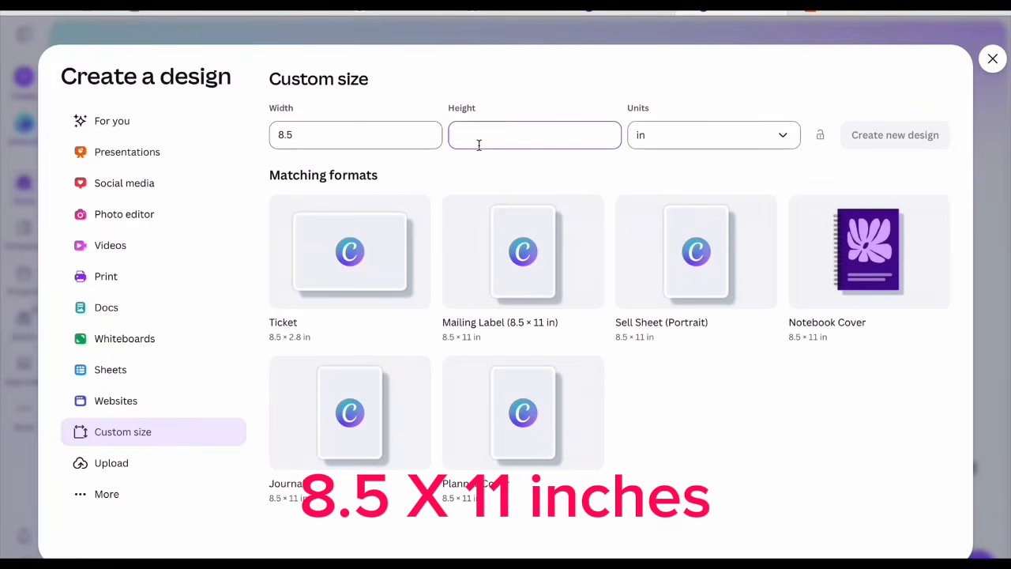
{"action": "type", "text": "11"}
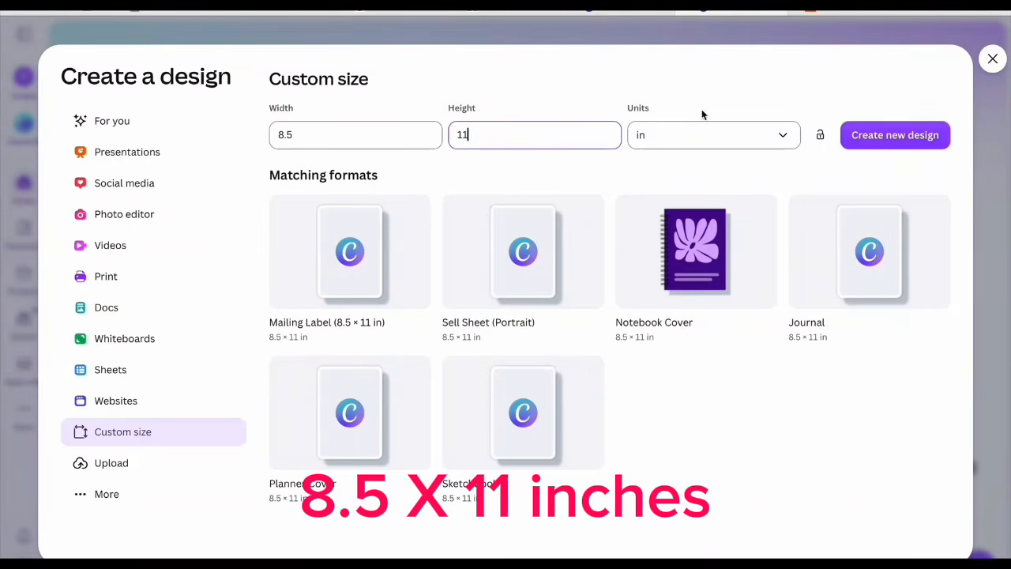
{"action": "left_click", "coordinate": [879, 133]}
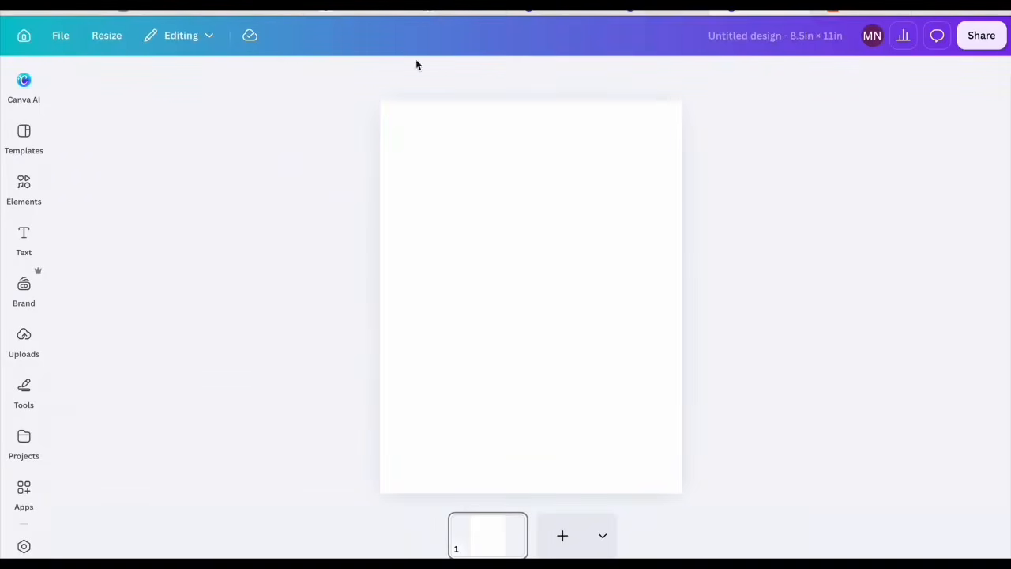
{"action": "left_click", "coordinate": [731, 41]}
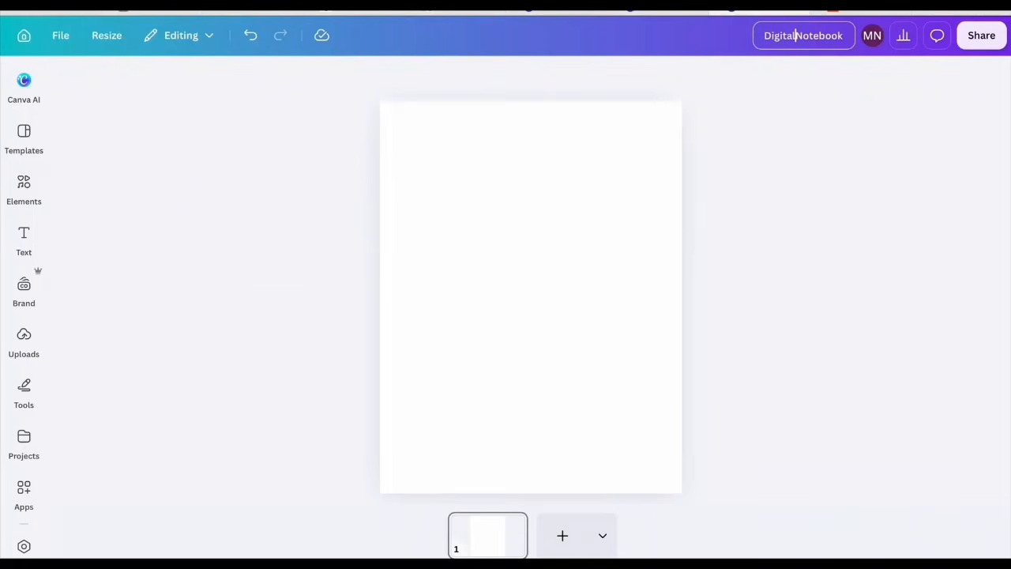
{"action": "left_click", "coordinate": [414, 287]}
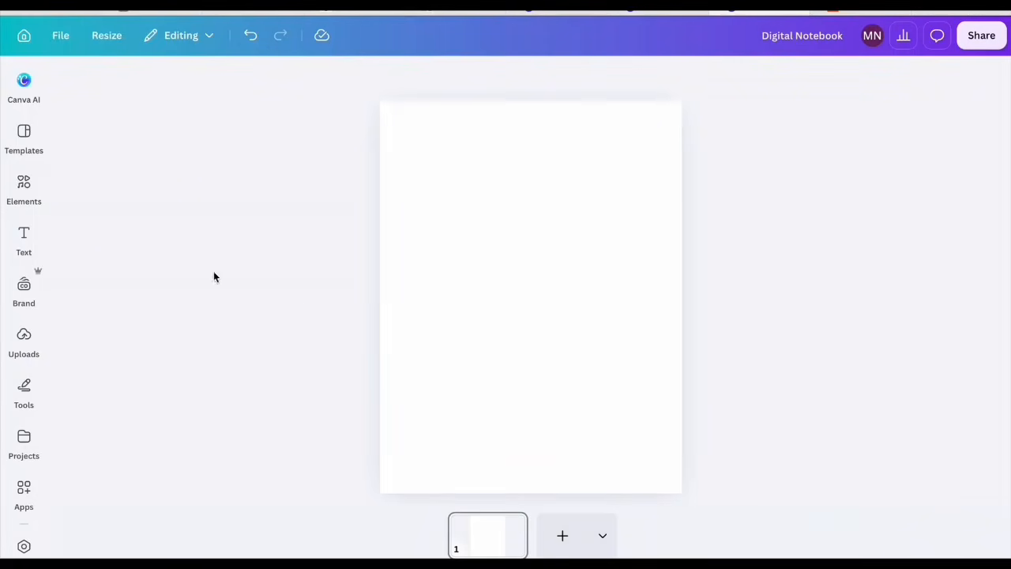
Step: Search the elements library for "Background designs" and look through the graphics results for a suitable cover background
{"action": "left_click", "coordinate": [24, 190]}
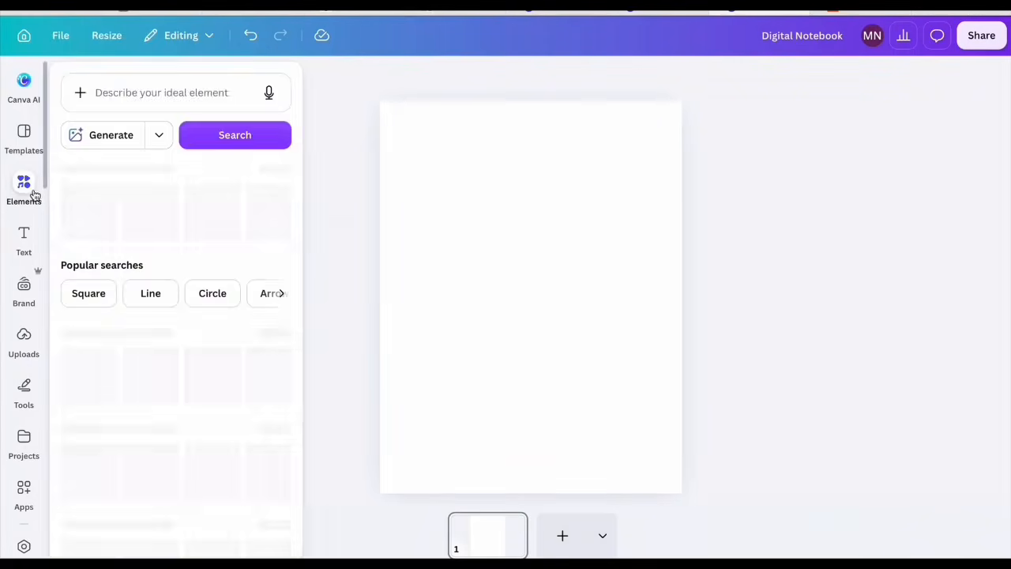
{"action": "left_click", "coordinate": [156, 93]}
{"action": "type", "text": "Bac"}
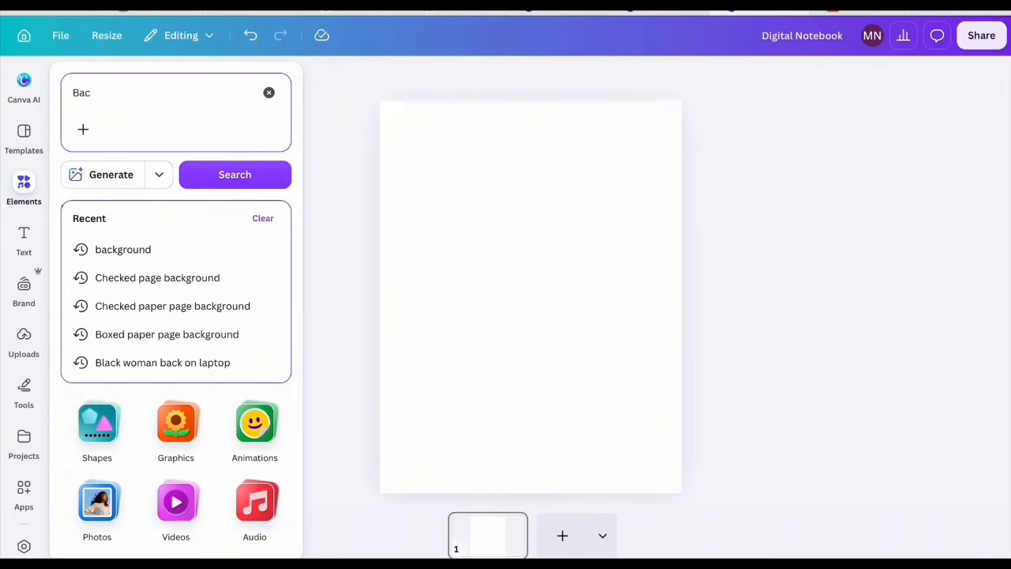
{"action": "type", "text": "kground designs"}
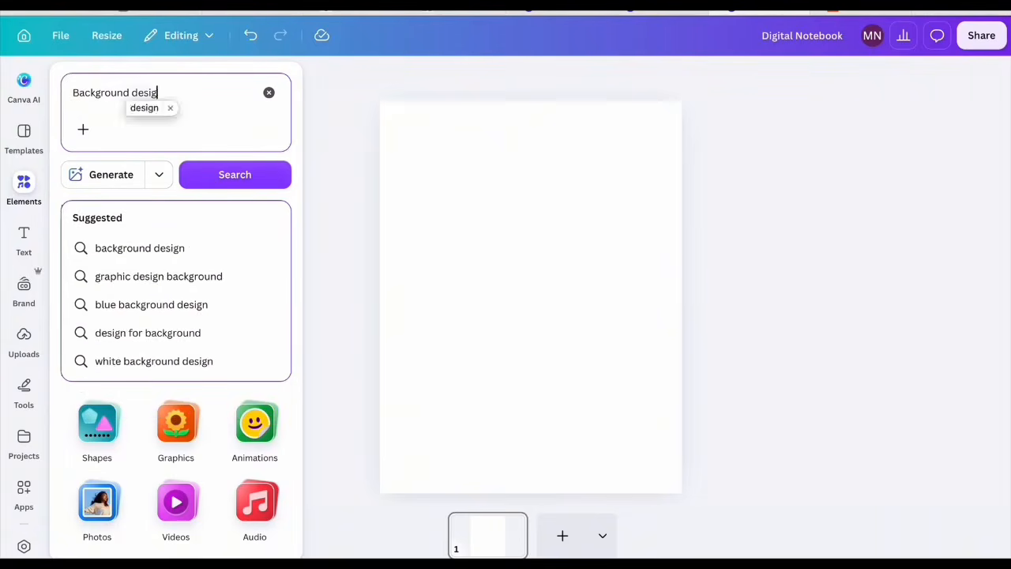
{"action": "left_click", "coordinate": [226, 175]}
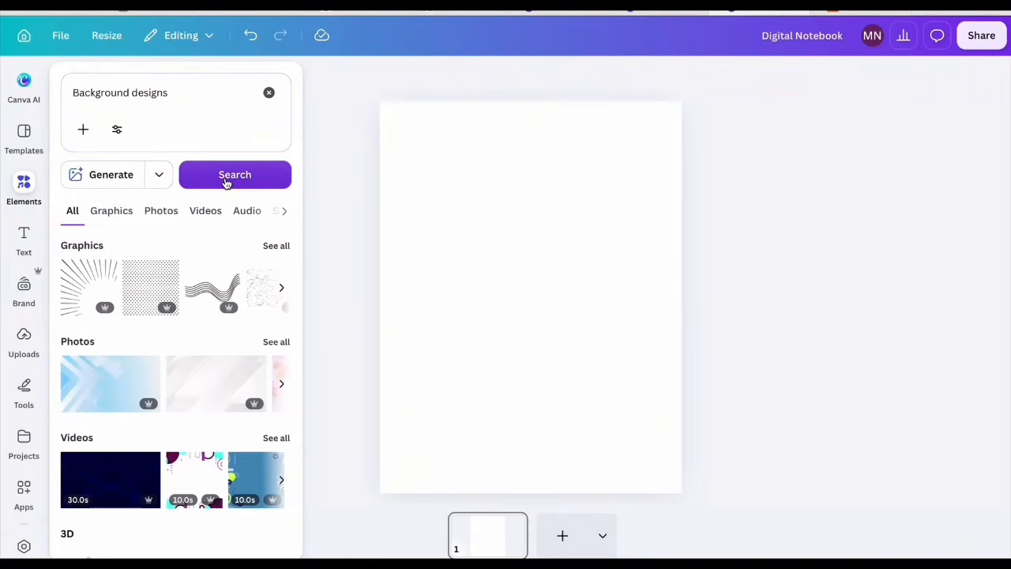
{"action": "left_click", "coordinate": [111, 215]}
{"action": "scroll", "coordinate": [144, 283], "scroll_direction": "down", "scroll_amount": 1}
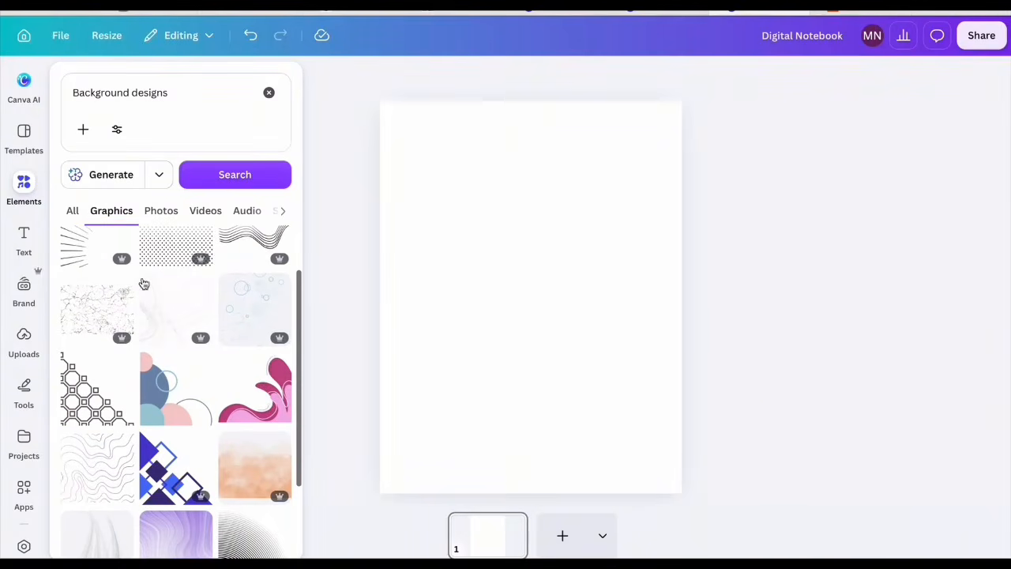
{"action": "scroll", "coordinate": [176, 402], "scroll_direction": "down", "scroll_amount": 2}
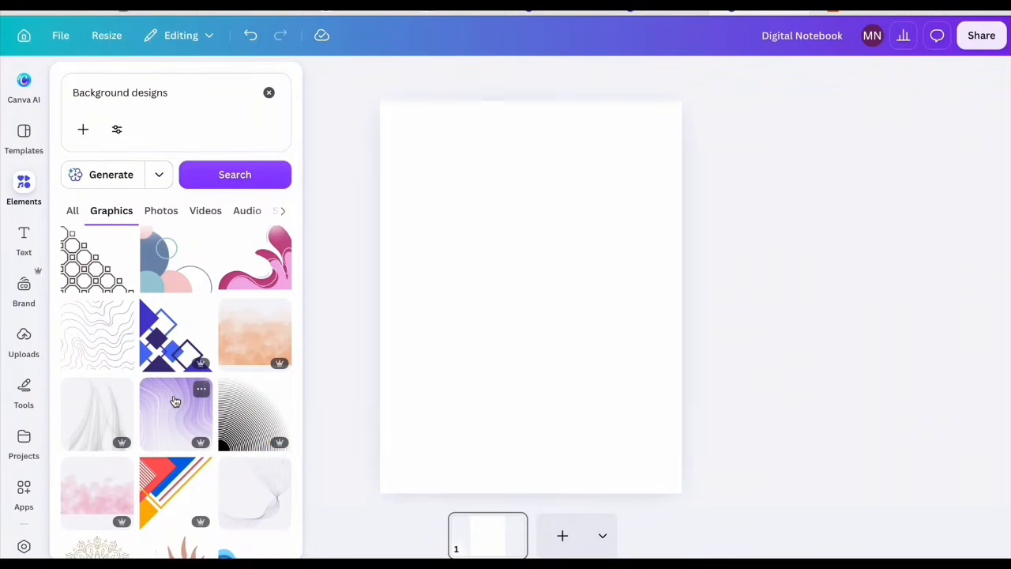
{"action": "scroll", "coordinate": [175, 402], "scroll_direction": "up", "scroll_amount": 3}
{"action": "scroll", "coordinate": [184, 369], "scroll_direction": "down", "scroll_amount": 2}
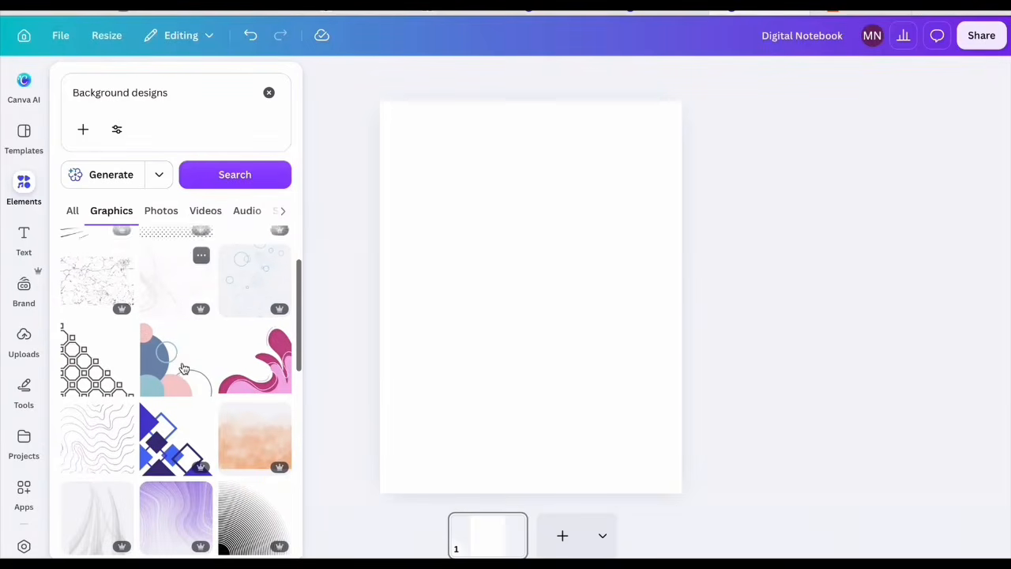
{"action": "scroll", "coordinate": [160, 472], "scroll_direction": "down", "scroll_amount": 1}
{"action": "scroll", "coordinate": [148, 425], "scroll_direction": "up", "scroll_amount": 1}
Step: Replace the element search with "flowers and leaves background" and limit the results to graphics
{"action": "left_click", "coordinate": [268, 93]}
{"action": "right_click", "coordinate": [95, 85]}
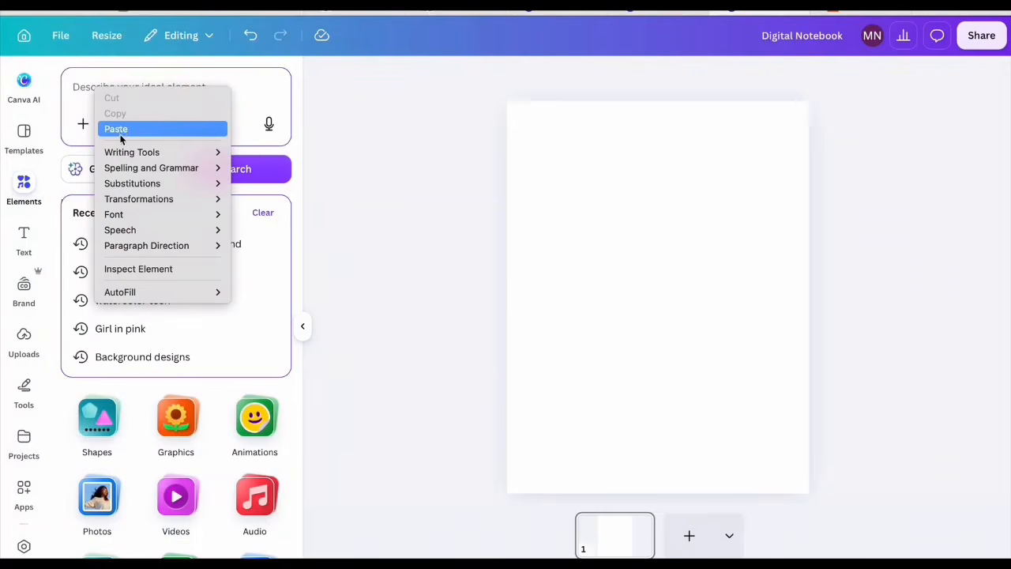
{"action": "left_click", "coordinate": [119, 129]}
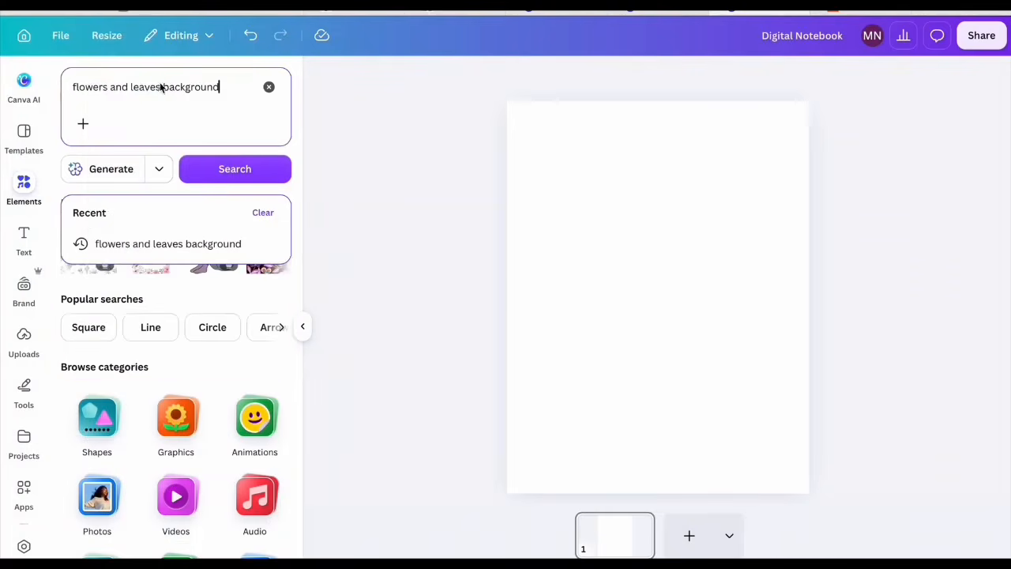
{"action": "left_click", "coordinate": [247, 167]}
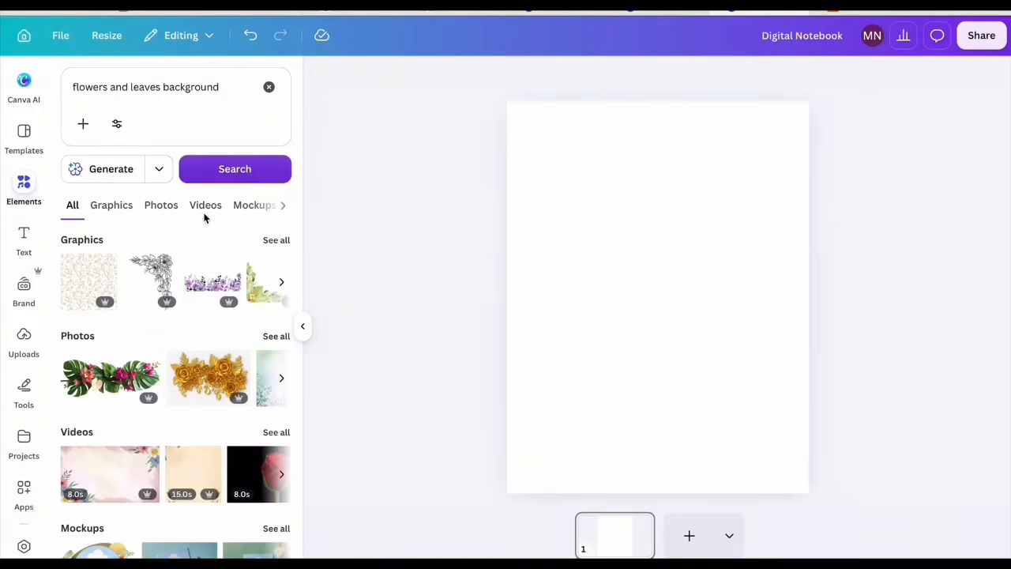
{"action": "scroll", "coordinate": [166, 393], "scroll_direction": "down", "scroll_amount": 1}
{"action": "scroll", "coordinate": [166, 392], "scroll_direction": "up", "scroll_amount": 1}
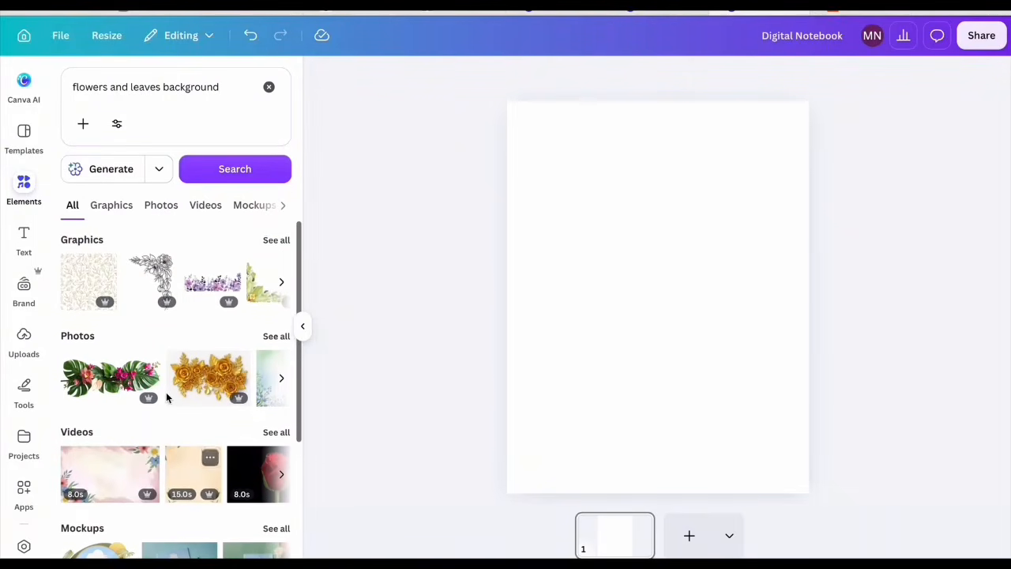
{"action": "left_click", "coordinate": [121, 208]}
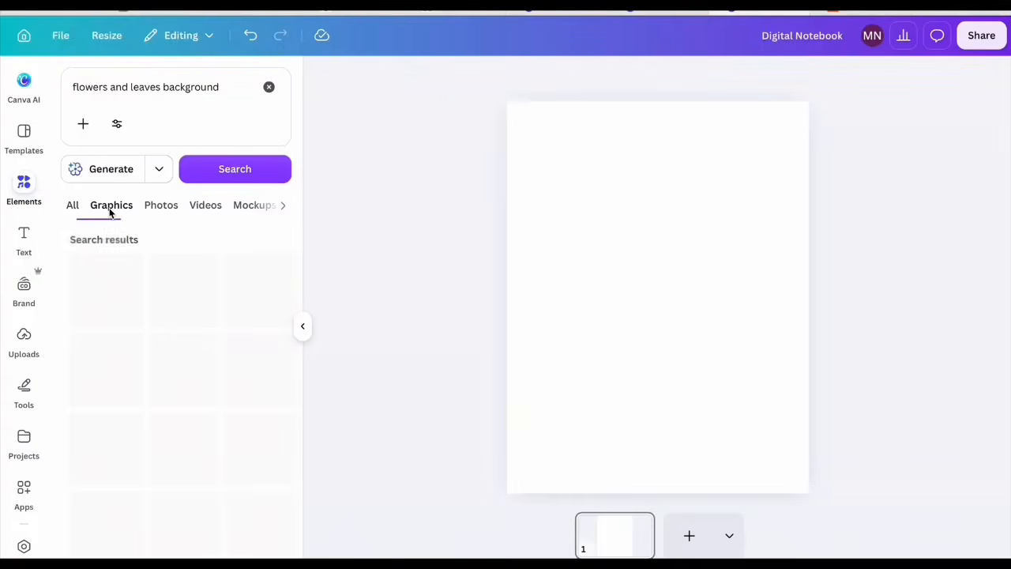
Step: Look through the flower and leaf background graphics for a pattern that suits the notebook cover
{"action": "scroll", "coordinate": [136, 408], "scroll_direction": "down", "scroll_amount": 4}
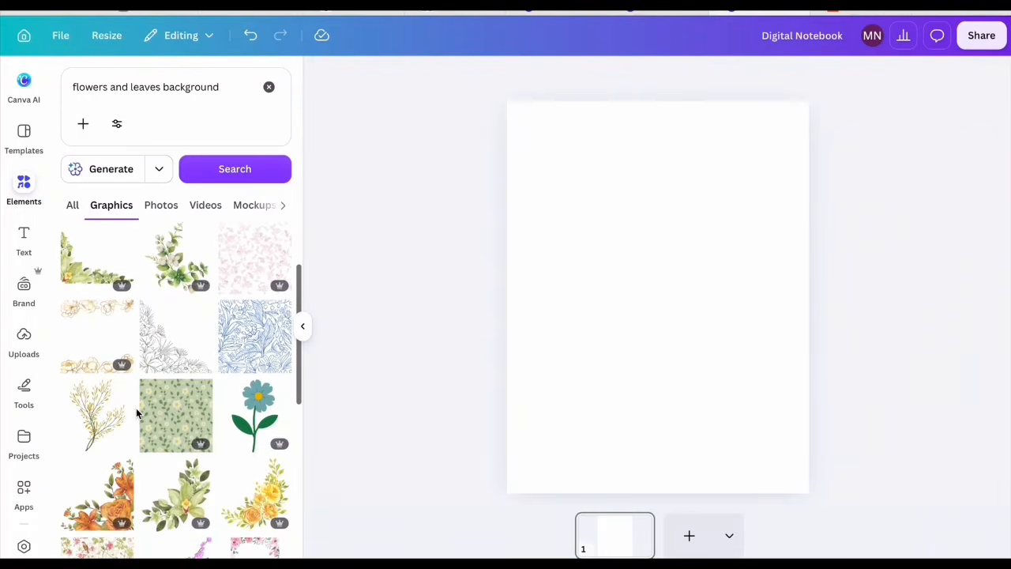
{"action": "scroll", "coordinate": [136, 407], "scroll_direction": "up", "scroll_amount": 2}
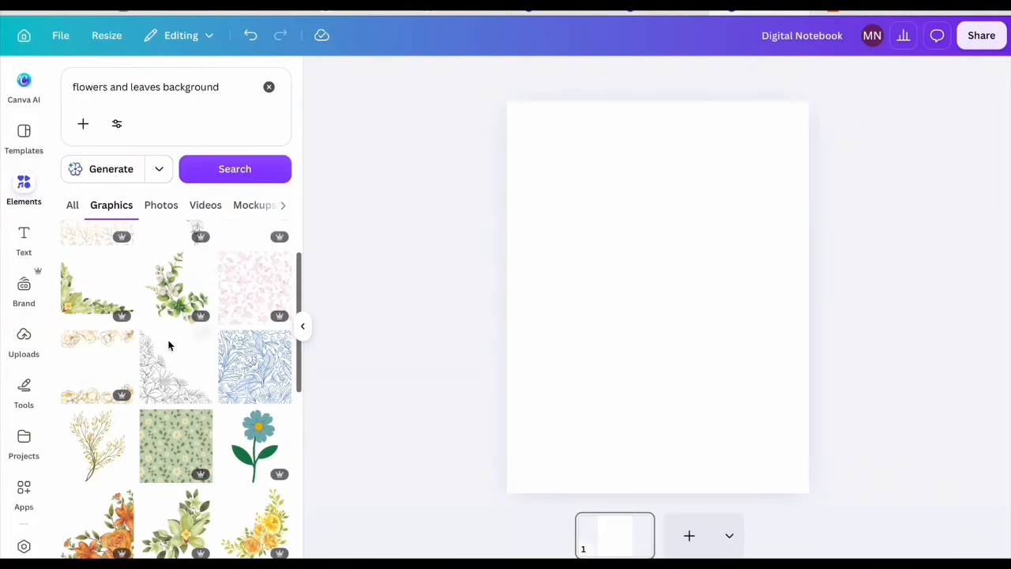
{"action": "scroll", "coordinate": [141, 294], "scroll_direction": "up", "scroll_amount": 2}
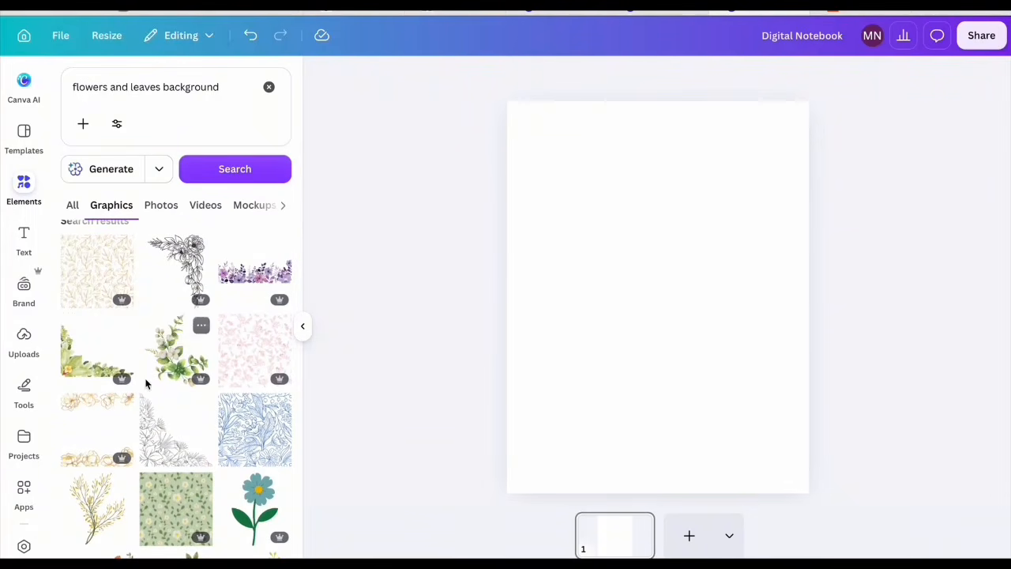
{"action": "scroll", "coordinate": [144, 408], "scroll_direction": "down", "scroll_amount": 2}
{"action": "scroll", "coordinate": [143, 407], "scroll_direction": "down", "scroll_amount": 3}
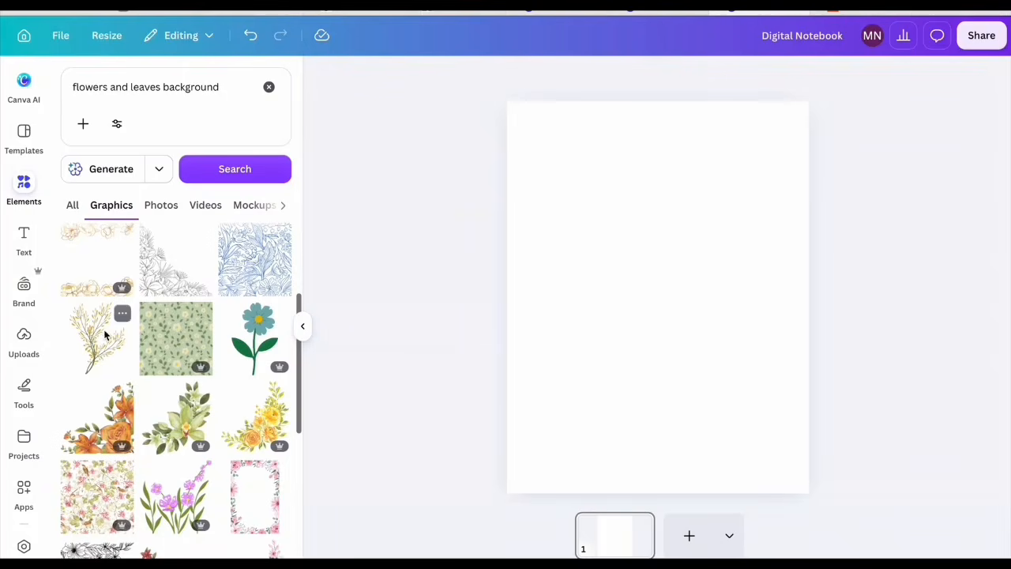
{"action": "scroll", "coordinate": [140, 430], "scroll_direction": "down", "scroll_amount": 2}
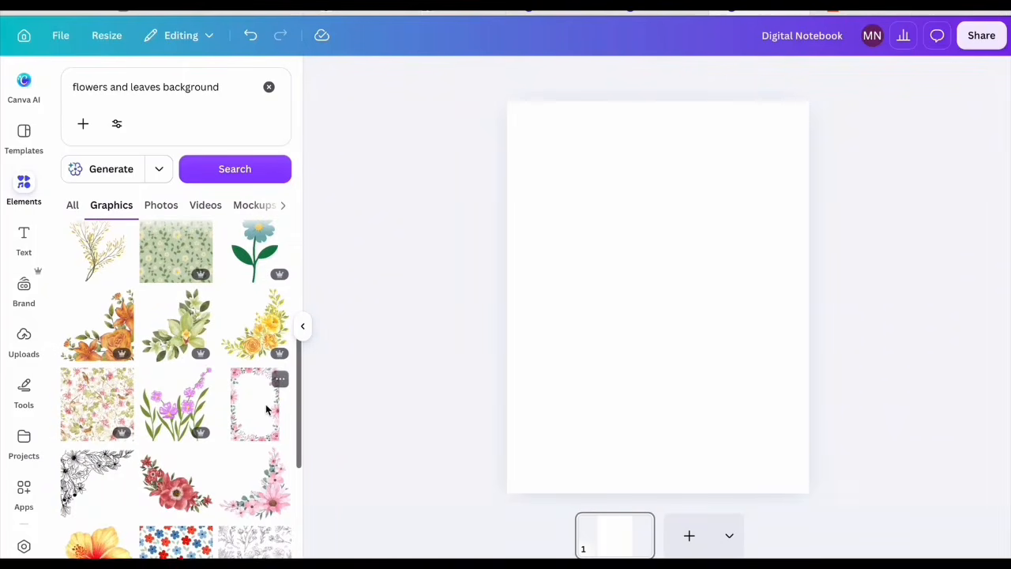
{"action": "scroll", "coordinate": [206, 409], "scroll_direction": "up", "scroll_amount": 5}
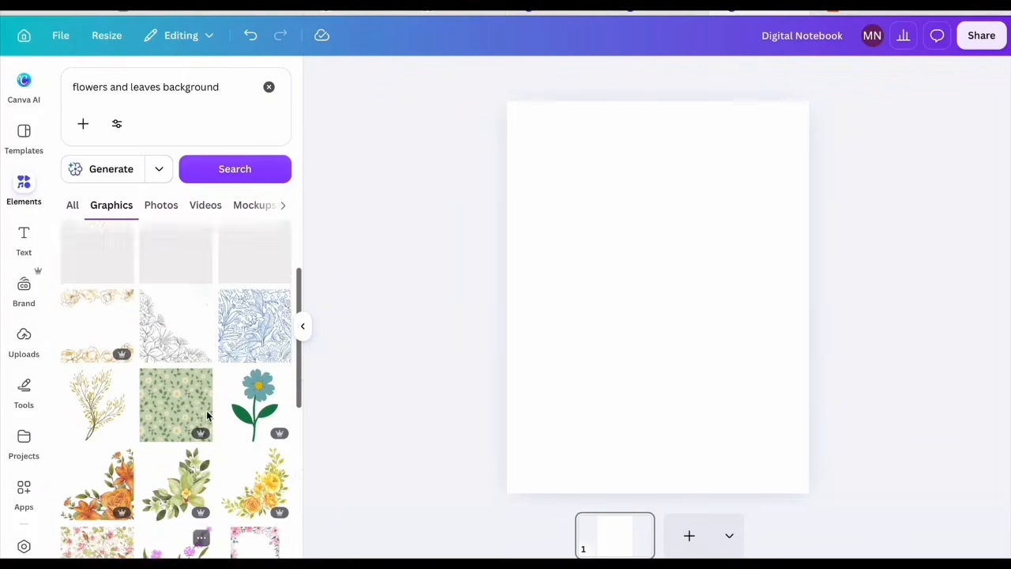
Step: Filter the "flowers and leaves background" graphics to free items and look through the remaining designs
{"action": "left_click", "coordinate": [120, 125]}
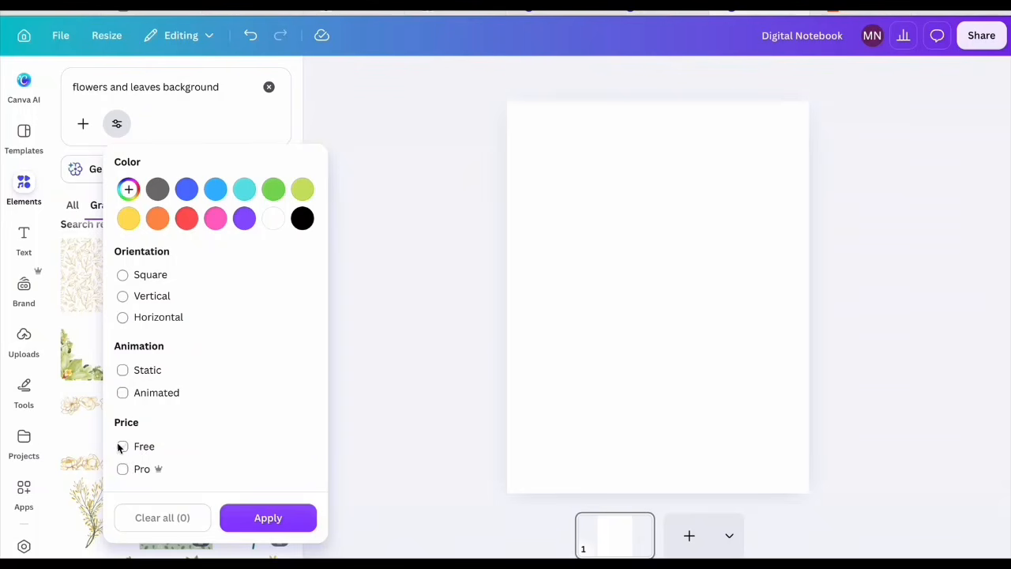
{"action": "left_click", "coordinate": [259, 518]}
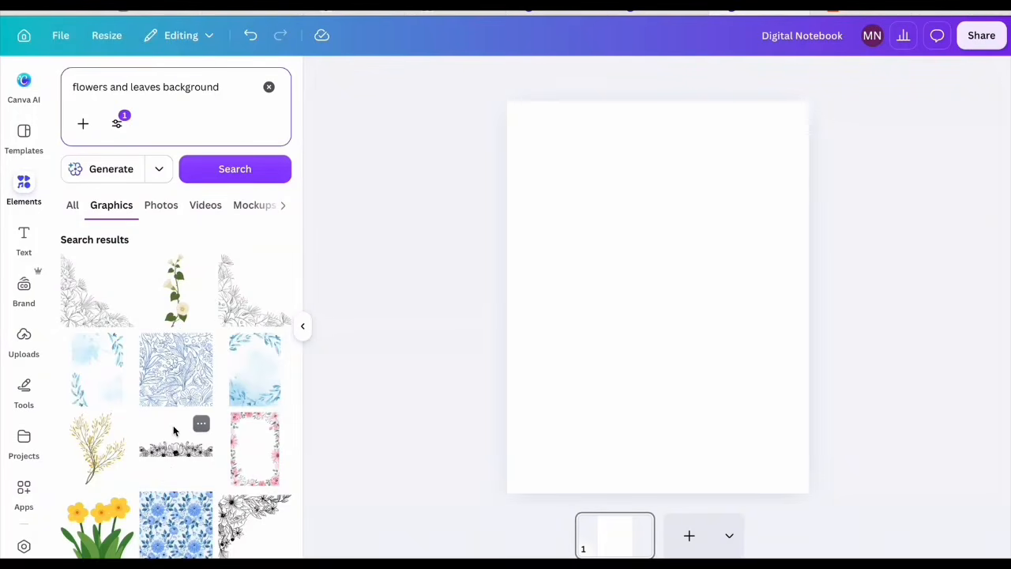
{"action": "scroll", "coordinate": [173, 425], "scroll_direction": "down", "scroll_amount": 5}
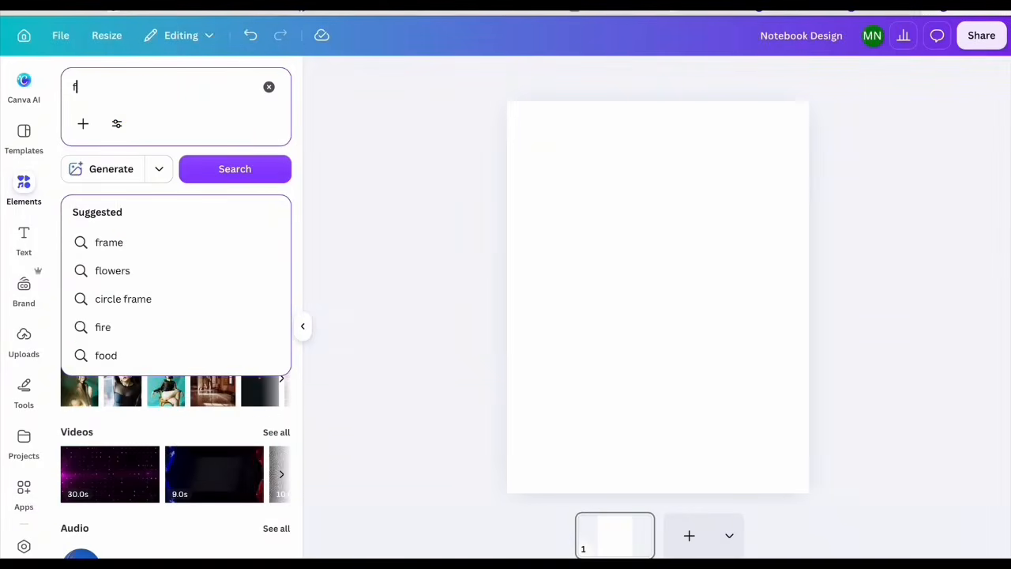
Step: Search the elements library for "flax seed flowers and seeds botanical pattern" and limit the results to graphics
{"action": "type", "text": "lax see"}
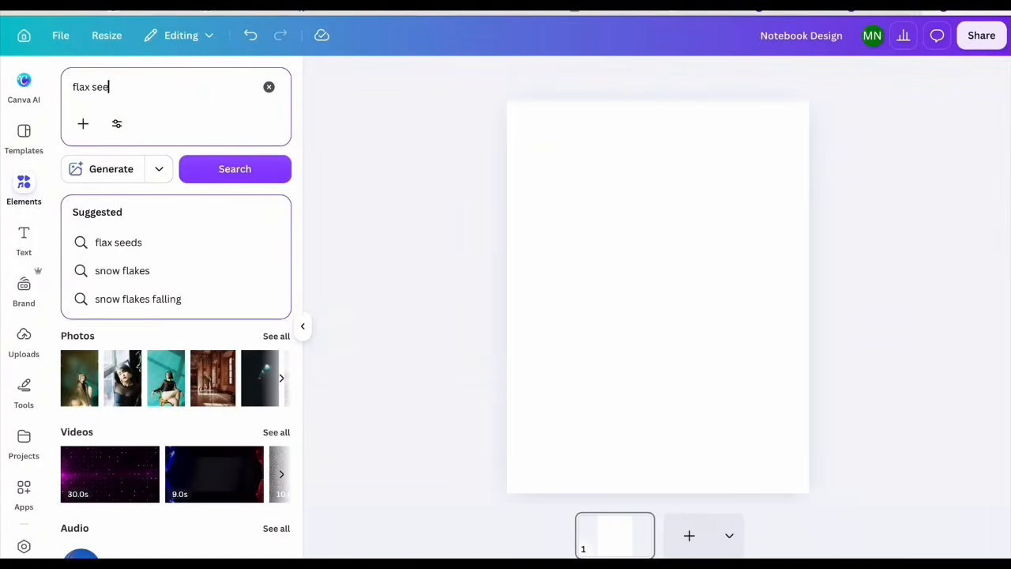
{"action": "type", "text": "d flowers and seeds botanical"}
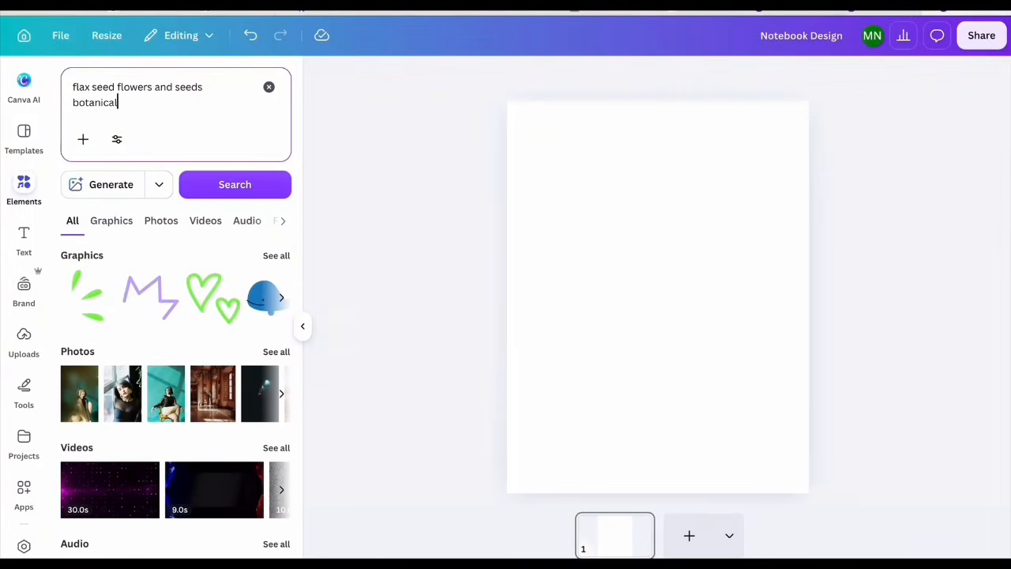
{"action": "key", "text": "Return"}
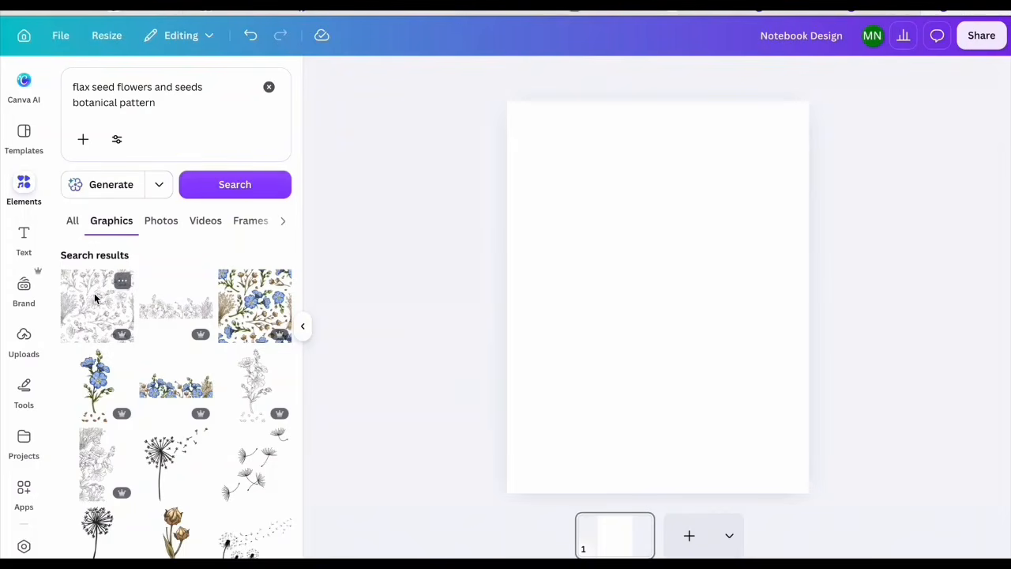
Step: Add the grey line-art flax flower pattern to the page and fit it as a tile in the page's top-left corner
{"action": "left_click", "coordinate": [94, 296]}
{"action": "left_click_drag", "start_coordinate": [677, 306], "coordinate": [590, 169]}
{"action": "left_click_drag", "start_coordinate": [548, 199], "coordinate": [679, 175]}
Step: Try to cover the page by duplicating the small pattern tile across the top row and the rows below
{"action": "left_click", "coordinate": [567, 251]}
{"action": "left_click", "coordinate": [686, 251]}
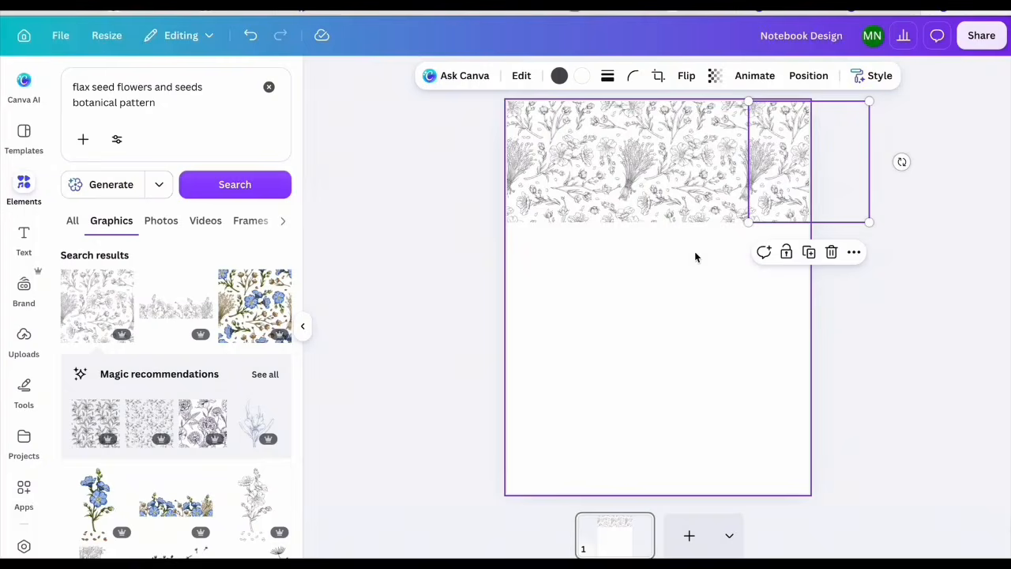
{"action": "left_click", "coordinate": [734, 294]}
{"action": "left_click", "coordinate": [580, 177]}
{"action": "left_click", "coordinate": [567, 251]}
{"action": "left_click_drag", "start_coordinate": [582, 219], "coordinate": [634, 139]}
{"action": "key", "text": "ctrl+d"}
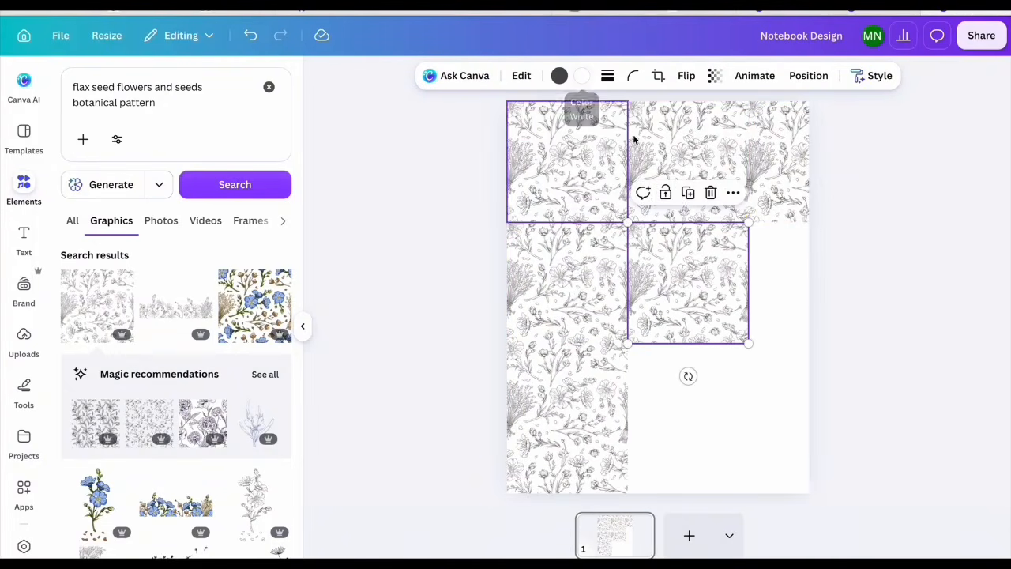
{"action": "left_click", "coordinate": [688, 195]}
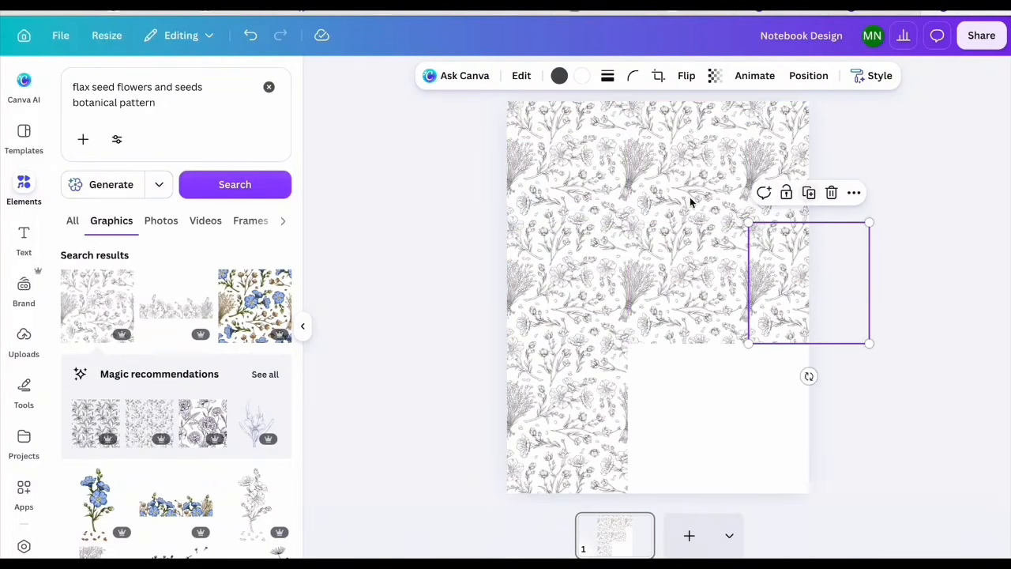
{"action": "left_click", "coordinate": [774, 403]}
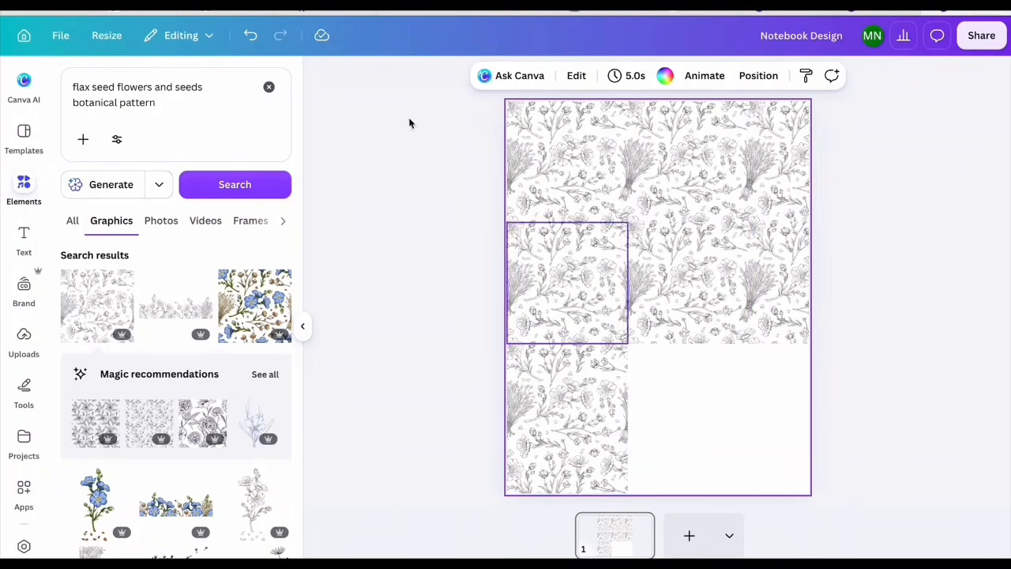
Step: Undo the duplicated pattern tiles back to the single tile in the page's top-left corner
{"action": "left_click", "coordinate": [254, 33]}
{"action": "left_click", "coordinate": [254, 33]}
{"action": "left_click", "coordinate": [254, 33]}
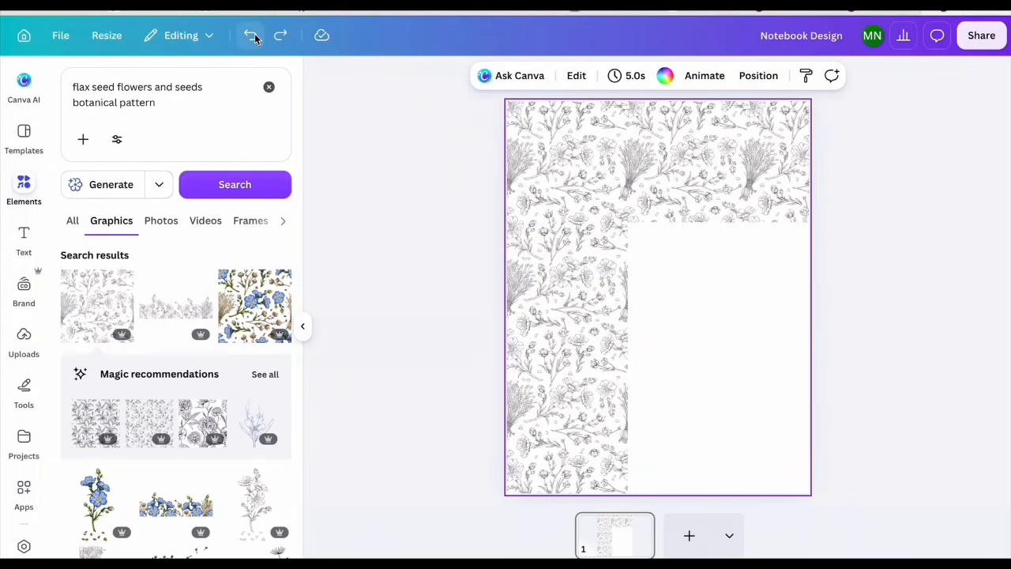
{"action": "left_click", "coordinate": [254, 33]}
{"action": "left_click", "coordinate": [254, 33]}
{"action": "left_click", "coordinate": [254, 33]}
{"action": "left_click", "coordinate": [254, 33]}
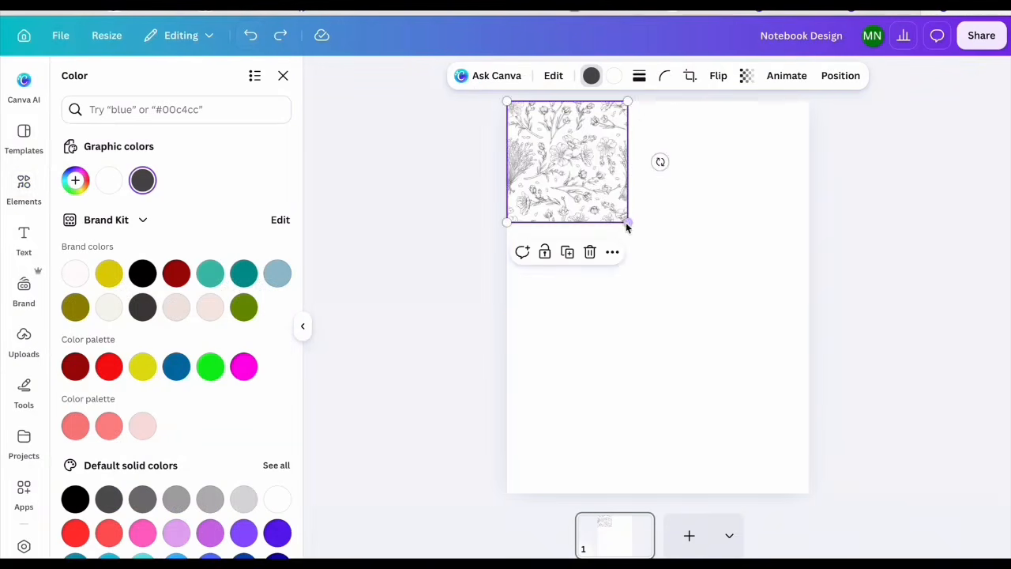
Step: Enlarge the flower pattern to the full page width and recolor its white flower fill to the palette's light pink
{"action": "left_click_drag", "start_coordinate": [629, 228], "coordinate": [812, 408]}
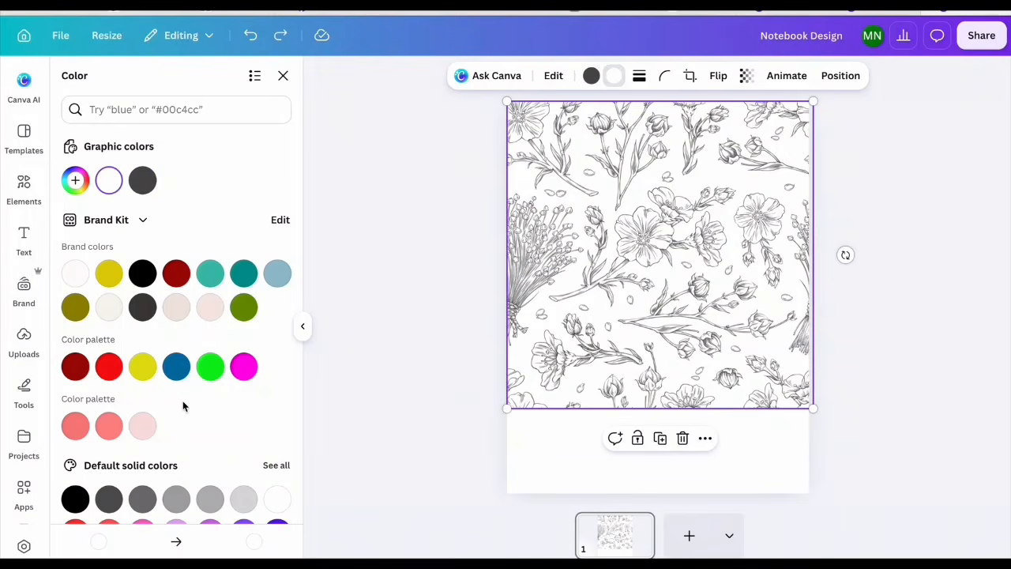
{"action": "scroll", "coordinate": [182, 401], "scroll_direction": "down", "scroll_amount": 1}
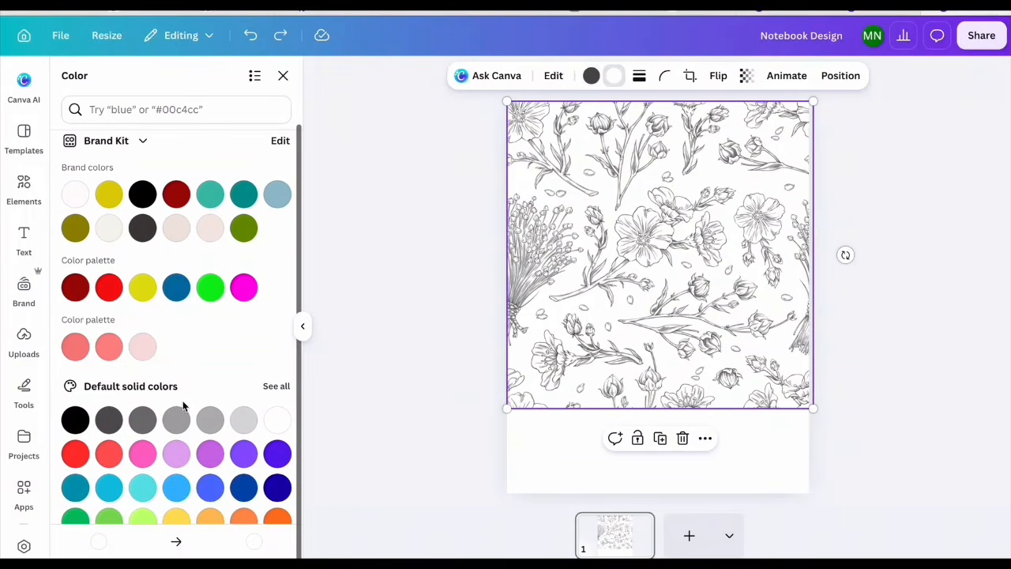
{"action": "left_click", "coordinate": [142, 348]}
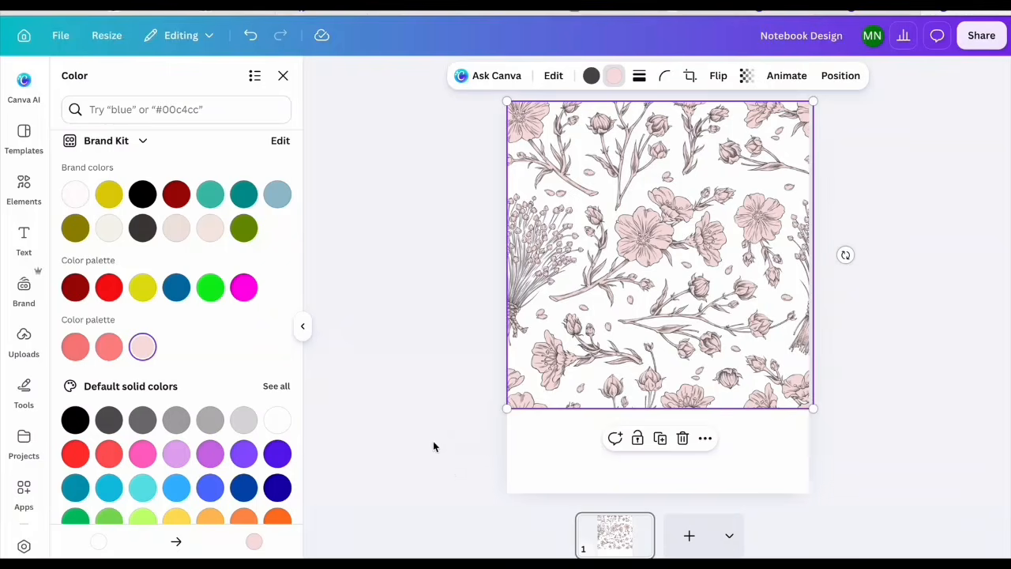
Step: Duplicate the pink flower pattern and align the copy directly beneath the original to fill the rest of the page
{"action": "left_click", "coordinate": [578, 446]}
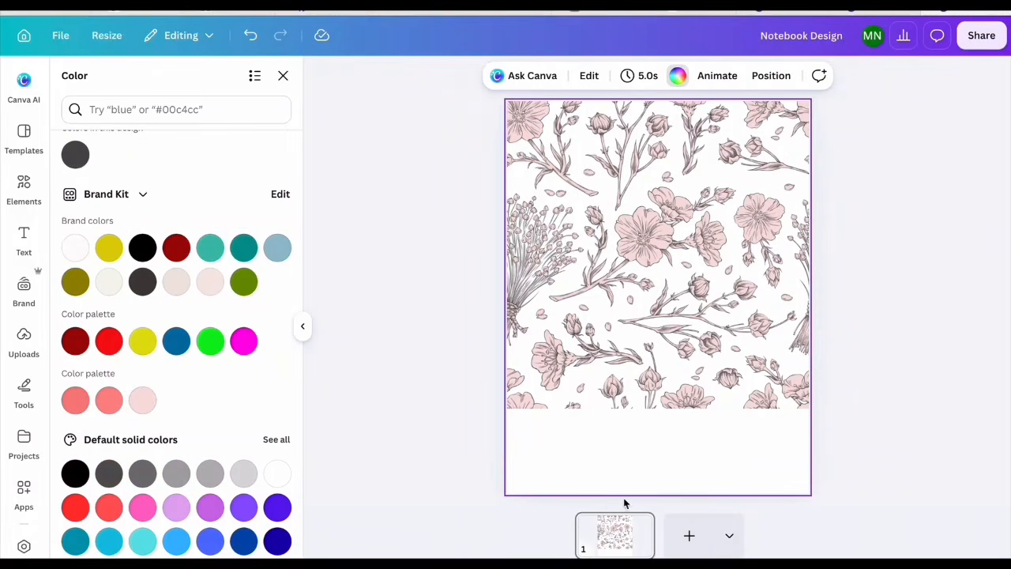
{"action": "left_click", "coordinate": [594, 138]}
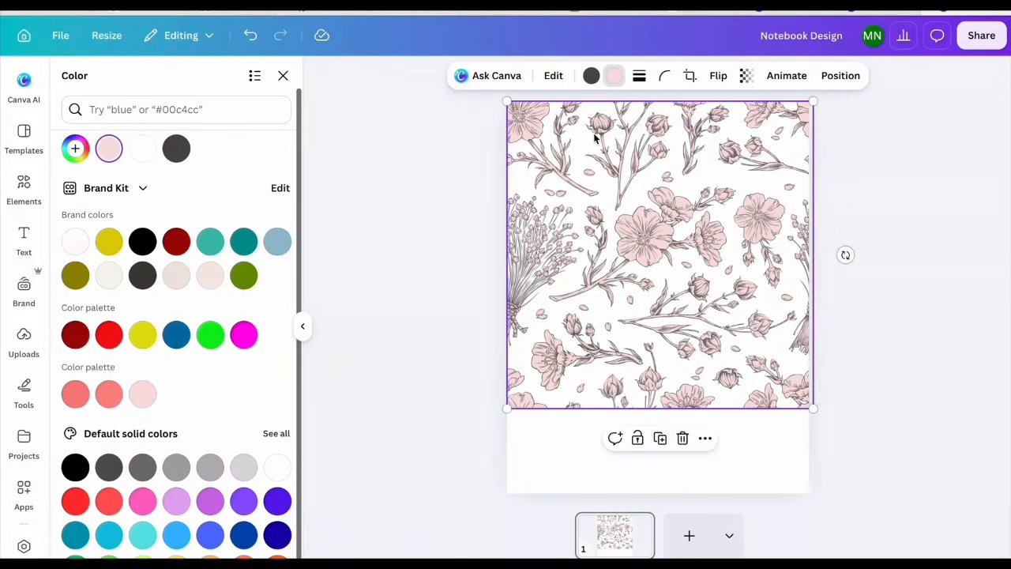
{"action": "left_click", "coordinate": [666, 444]}
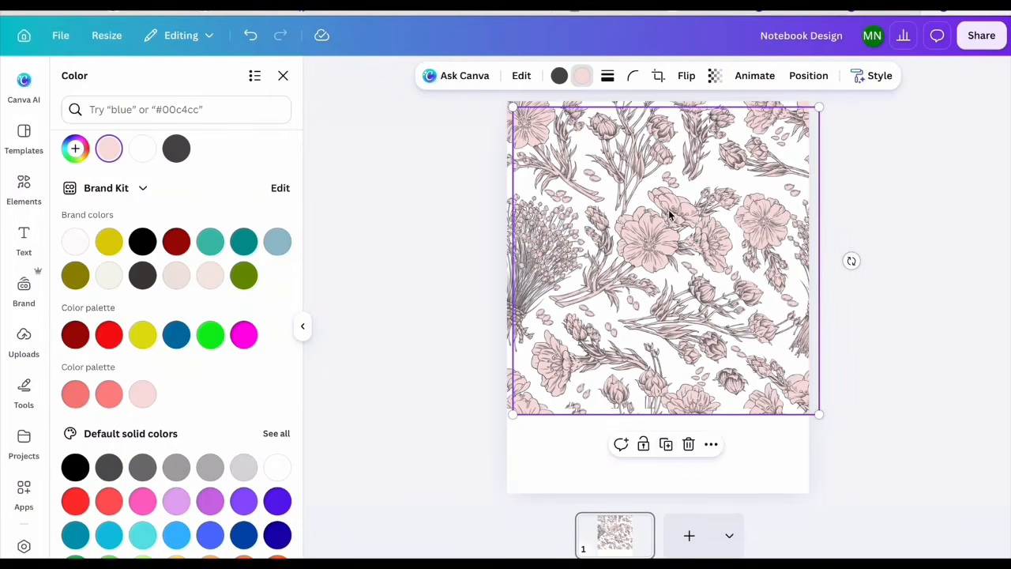
{"action": "left_click_drag", "start_coordinate": [668, 210], "coordinate": [666, 520]}
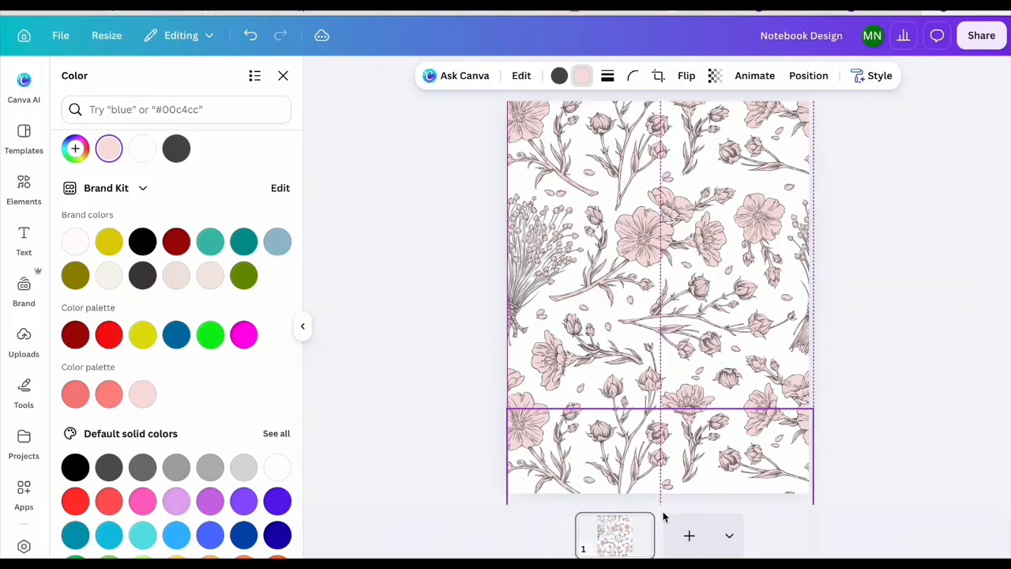
{"action": "left_click", "coordinate": [664, 515]}
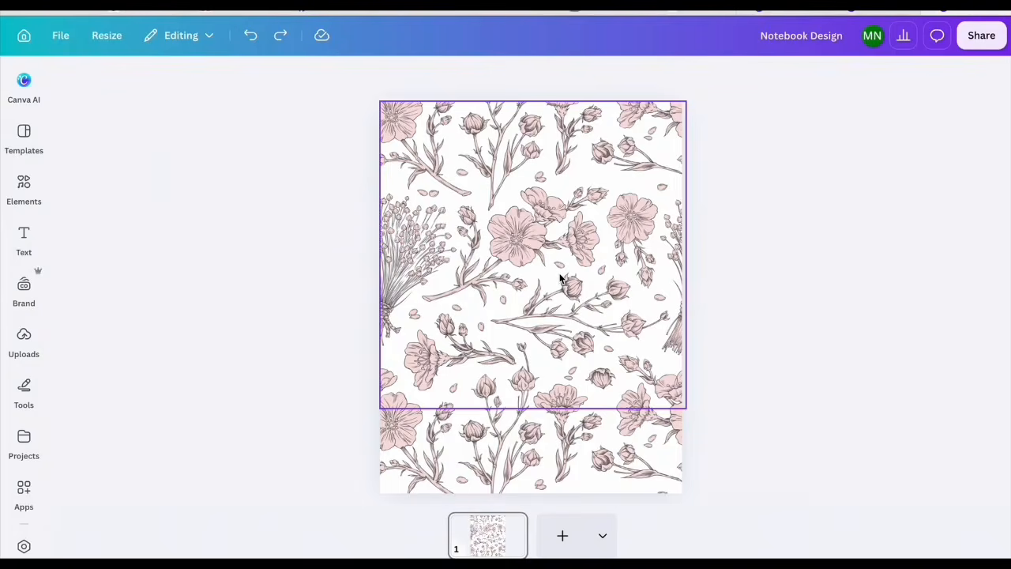
Step: Add a square from the recently used shapes on top of the floral background
{"action": "left_click", "coordinate": [22, 286]}
{"action": "left_click", "coordinate": [19, 212]}
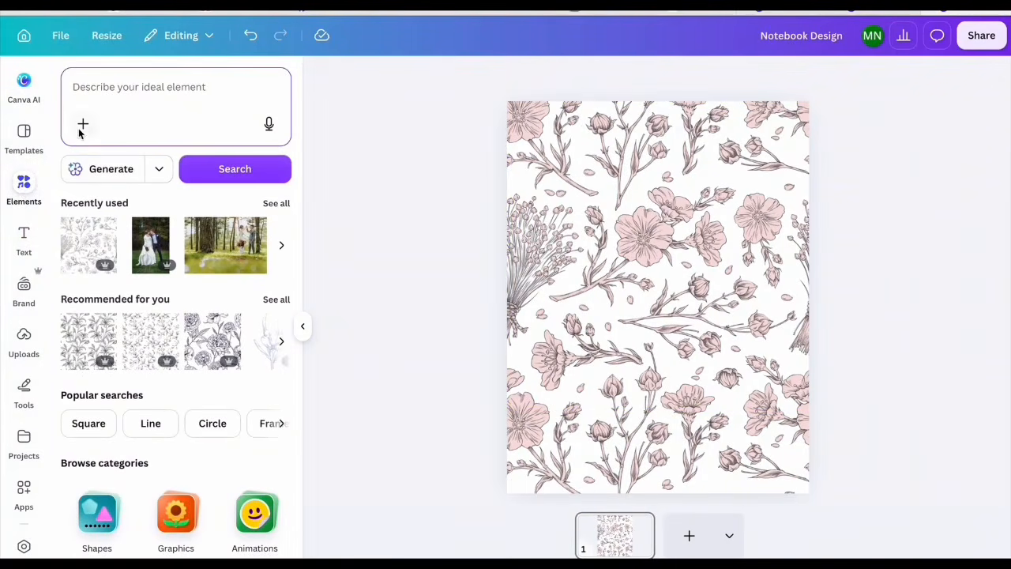
{"action": "scroll", "coordinate": [105, 366], "scroll_direction": "down", "scroll_amount": 5}
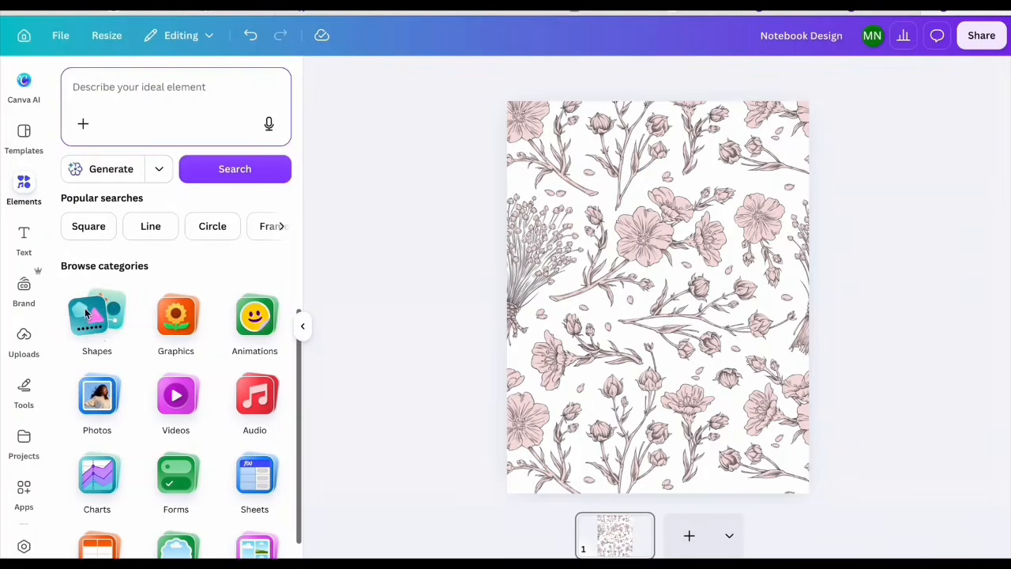
{"action": "left_click", "coordinate": [101, 313]}
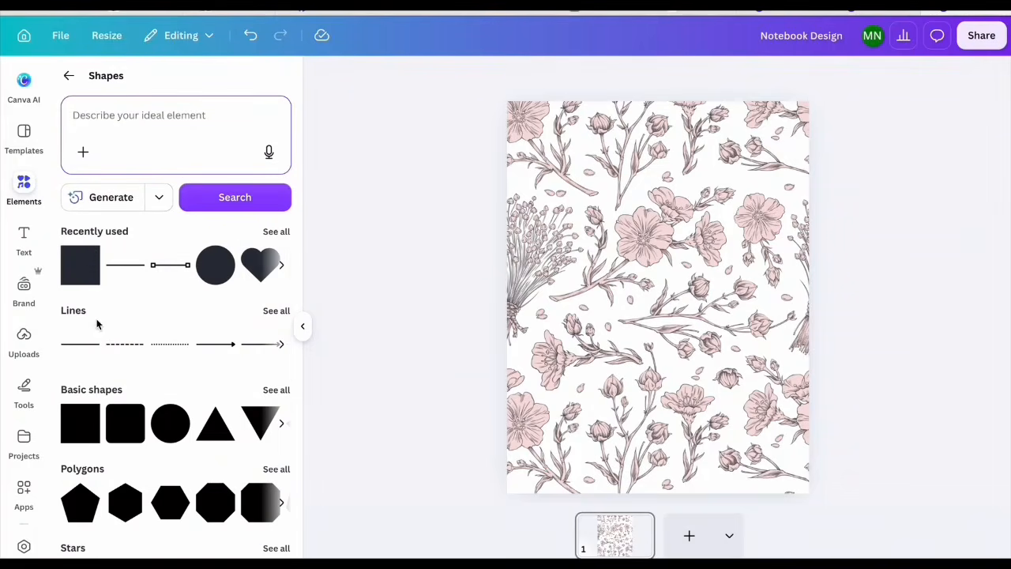
{"action": "left_click", "coordinate": [77, 269]}
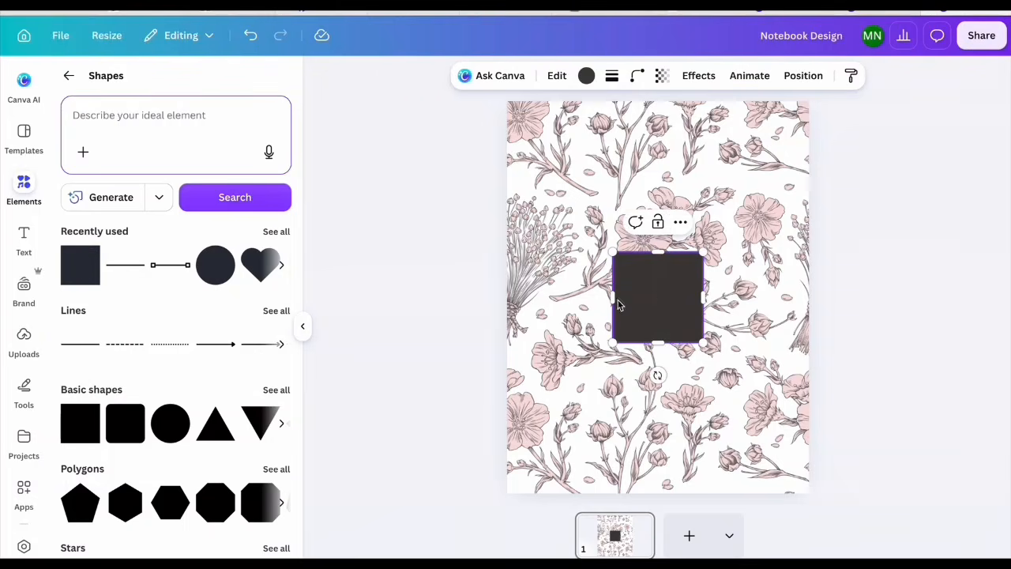
Step: Widen the square on both sides into a horizontal rectangle and move it to the upper part of the page
{"action": "double_click", "coordinate": [699, 301]}
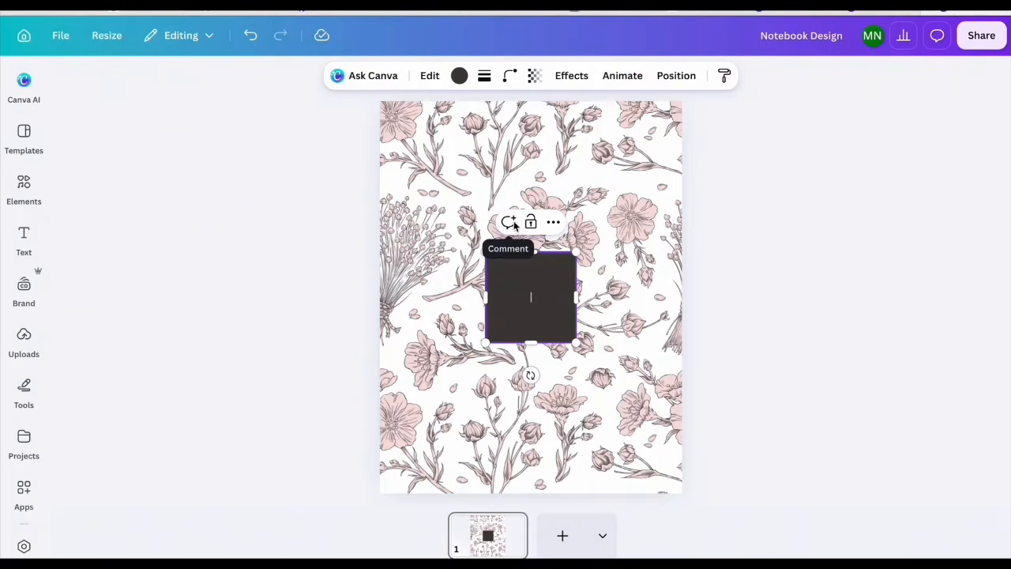
{"action": "left_click_drag", "start_coordinate": [576, 298], "coordinate": [622, 297]}
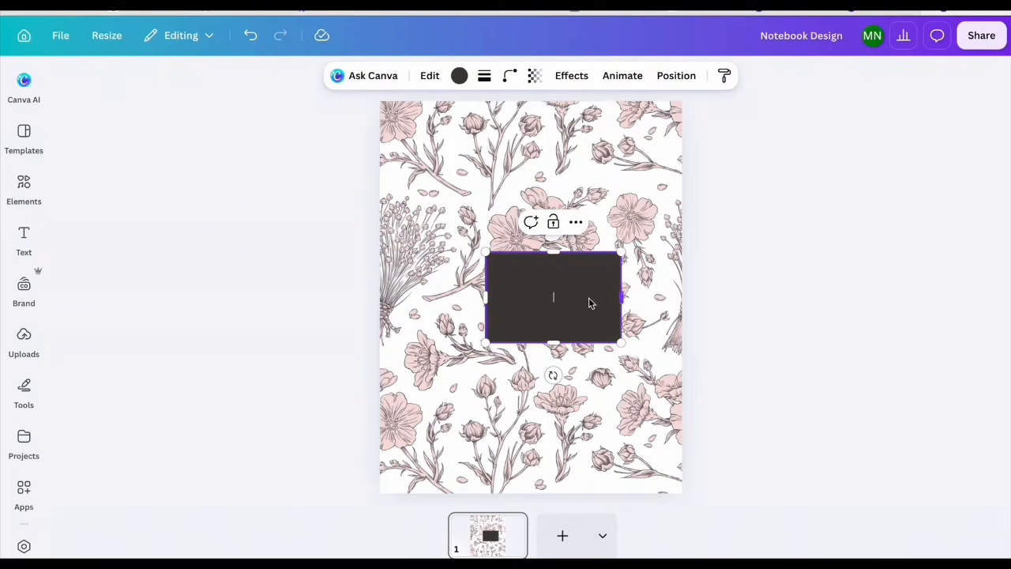
{"action": "left_click_drag", "start_coordinate": [486, 298], "coordinate": [404, 299]}
{"action": "left_click", "coordinate": [523, 379]}
{"action": "left_click", "coordinate": [521, 327]}
{"action": "left_click_drag", "start_coordinate": [521, 327], "coordinate": [542, 233]}
Step: Change the rectangle's fill color to the white already used in the design and keep the rectangle selected
{"action": "left_click", "coordinate": [459, 77]}
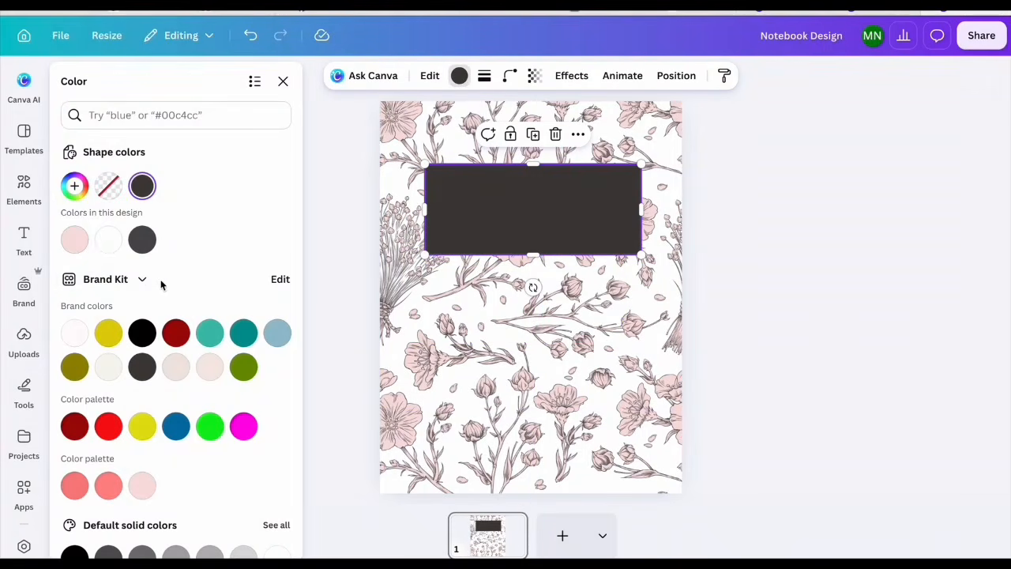
{"action": "left_click", "coordinate": [108, 239]}
{"action": "left_click", "coordinate": [579, 304]}
{"action": "left_click", "coordinate": [562, 208]}
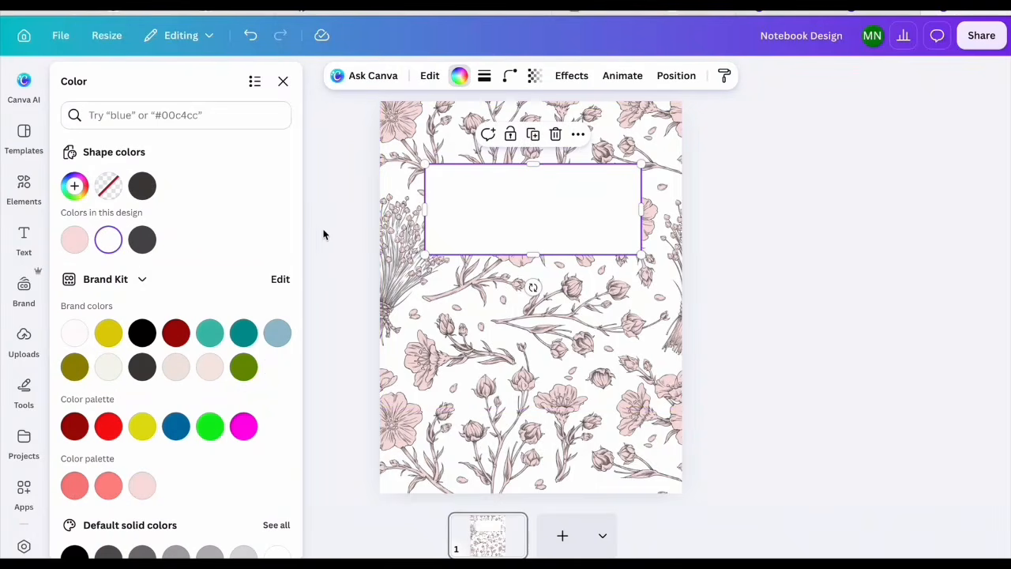
{"action": "left_click", "coordinate": [284, 82]}
{"action": "left_click", "coordinate": [560, 208]}
{"action": "left_click", "coordinate": [562, 210]}
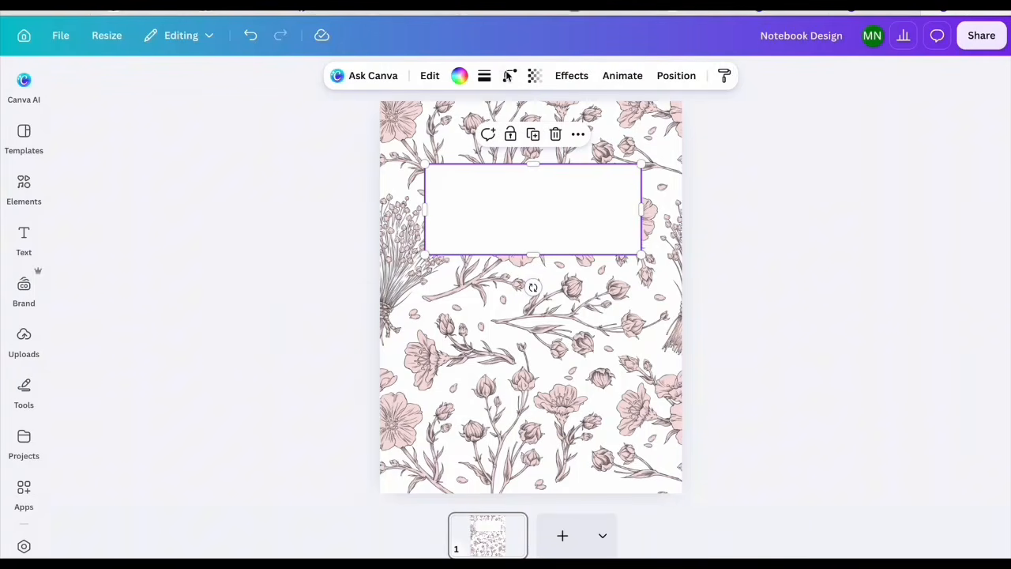
Step: Round the corners of the white title rectangle
{"action": "left_click", "coordinate": [509, 77]}
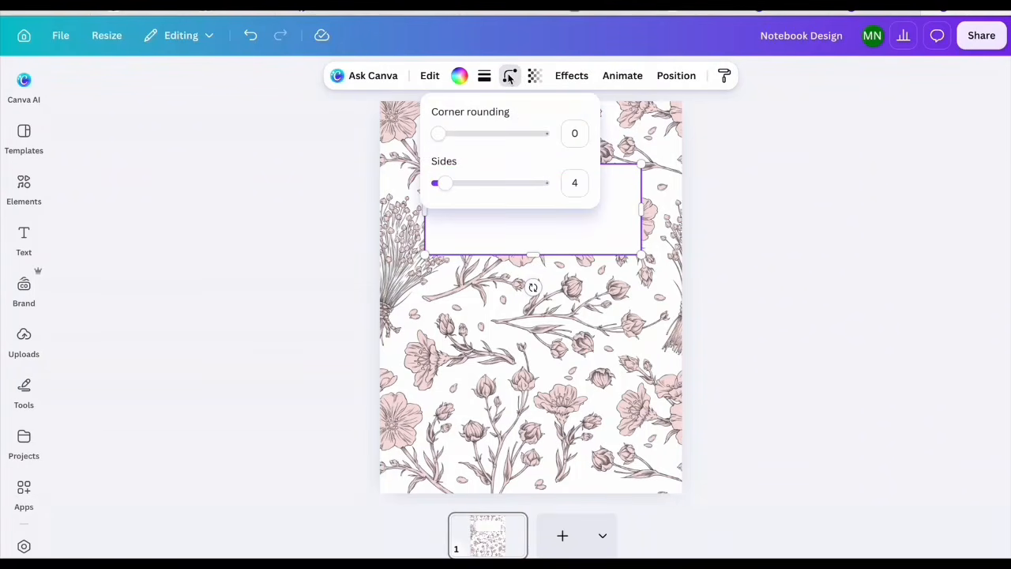
{"action": "left_click_drag", "start_coordinate": [442, 136], "coordinate": [443, 136]}
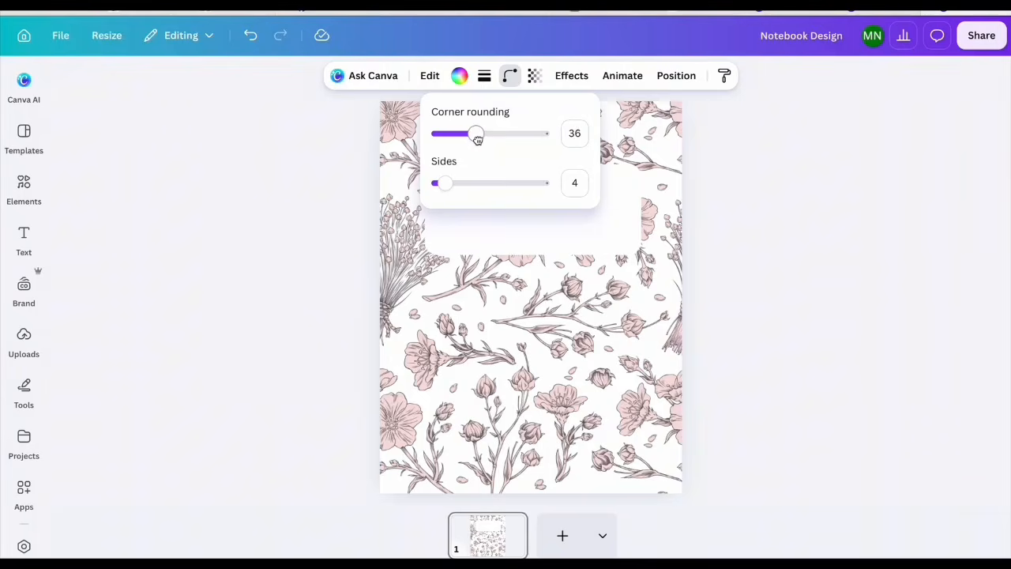
{"action": "left_click", "coordinate": [483, 338]}
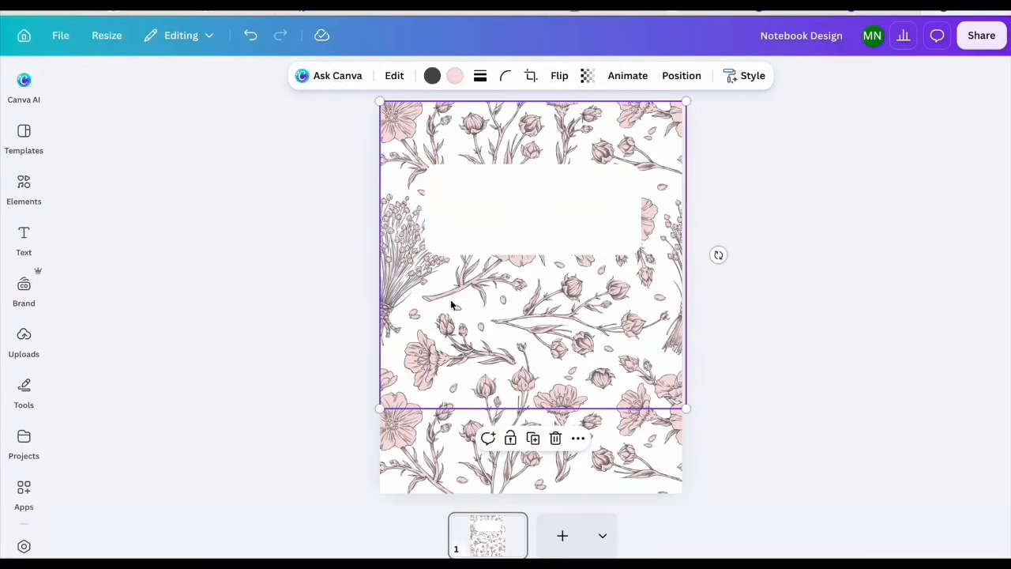
Step: Add a thin solid outline around the rounded white title box
{"action": "left_click", "coordinate": [550, 214]}
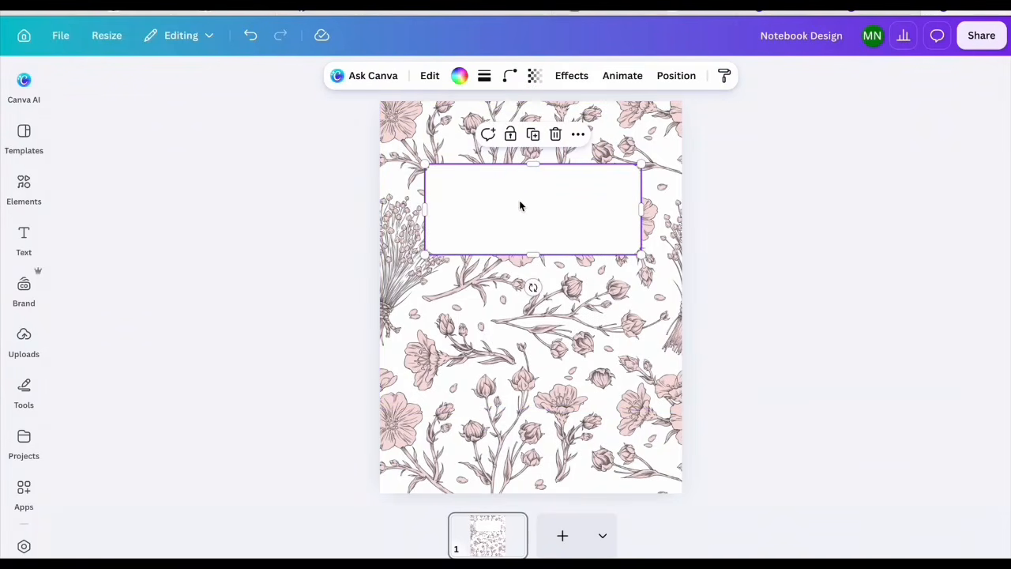
{"action": "left_click", "coordinate": [485, 77]}
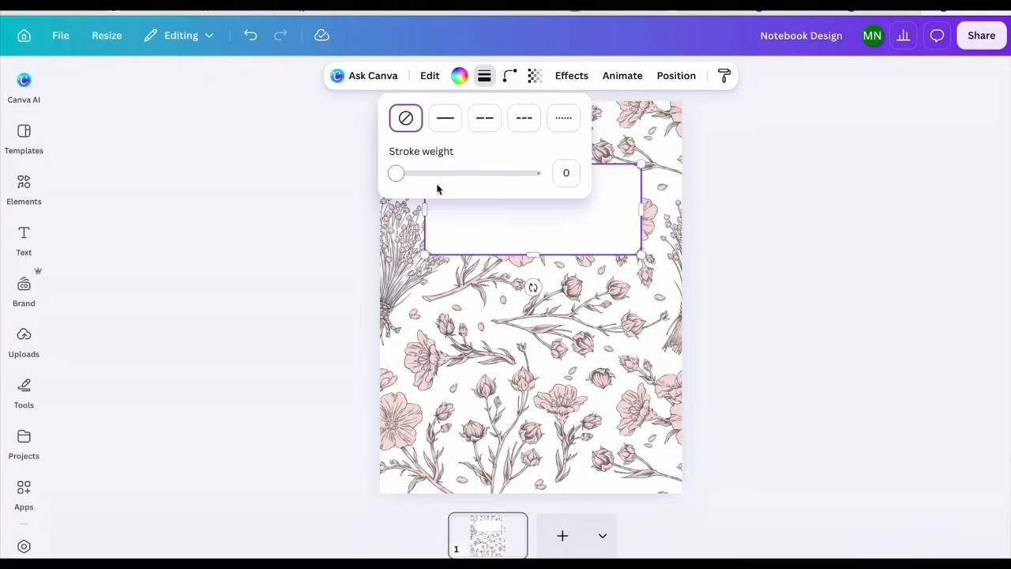
{"action": "mouse_move", "coordinate": [396, 174]}
{"action": "left_mouse_down"}
{"action": "mouse_move", "coordinate": [449, 178]}
{"action": "mouse_move", "coordinate": [398, 176]}
{"action": "left_mouse_up"}
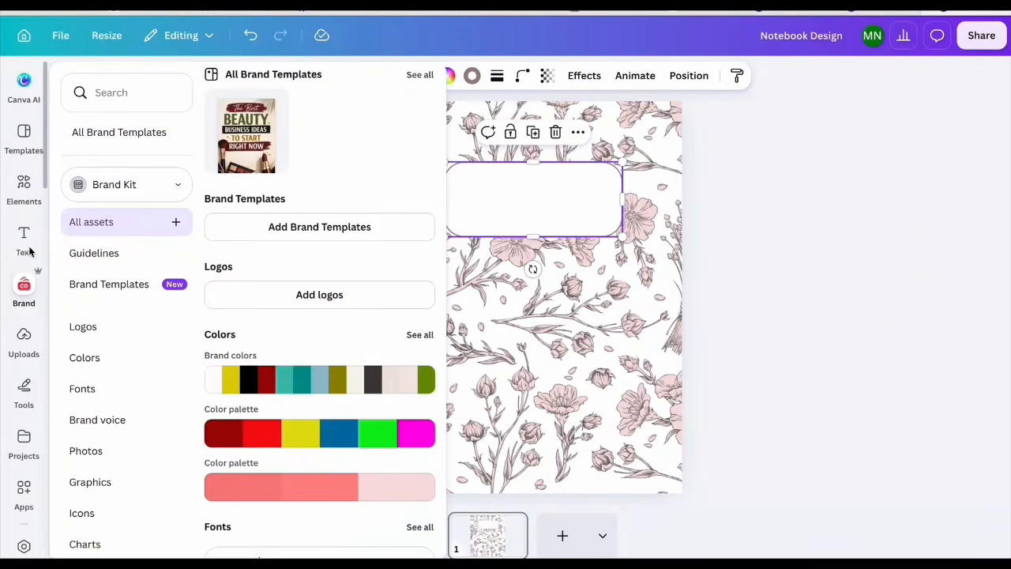
Step: Add the "Wow!" script font combination to the cover and place it over the white title box
{"action": "left_click", "coordinate": [23, 241]}
{"action": "scroll", "coordinate": [91, 383], "scroll_direction": "down", "scroll_amount": 10}
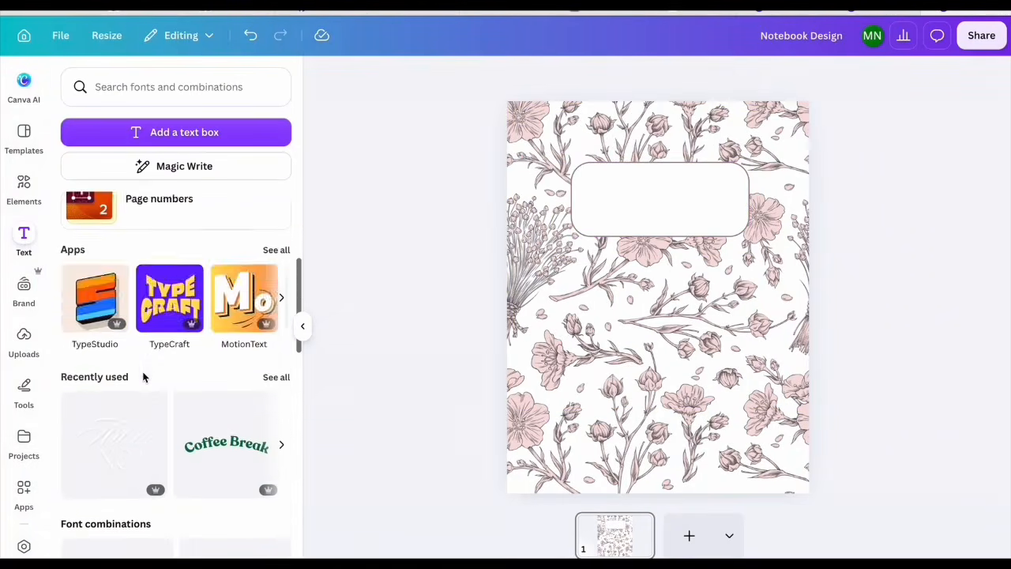
{"action": "scroll", "coordinate": [214, 332], "scroll_direction": "down", "scroll_amount": 5}
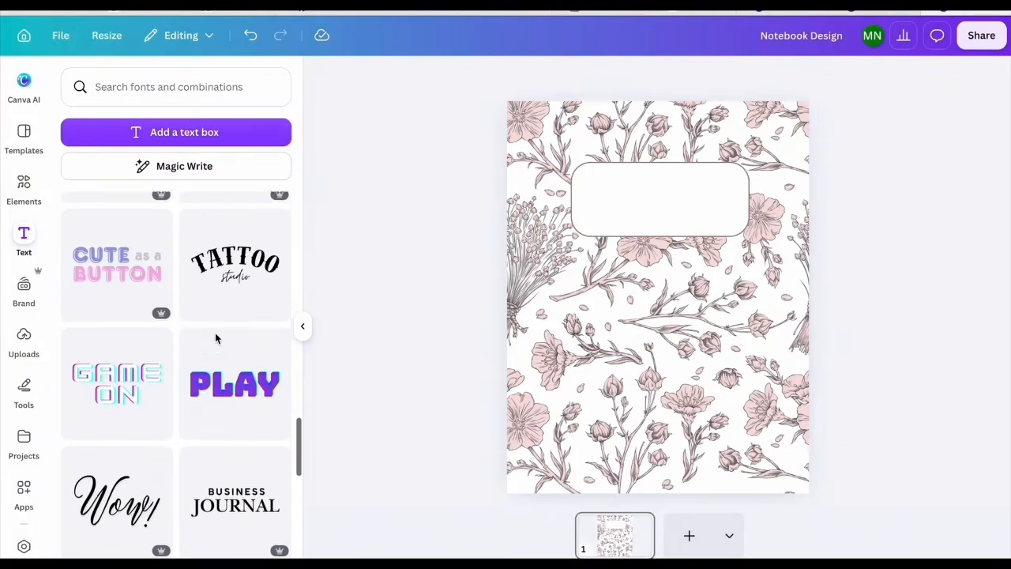
{"action": "left_click", "coordinate": [118, 436]}
{"action": "left_click_drag", "start_coordinate": [649, 314], "coordinate": [641, 207]}
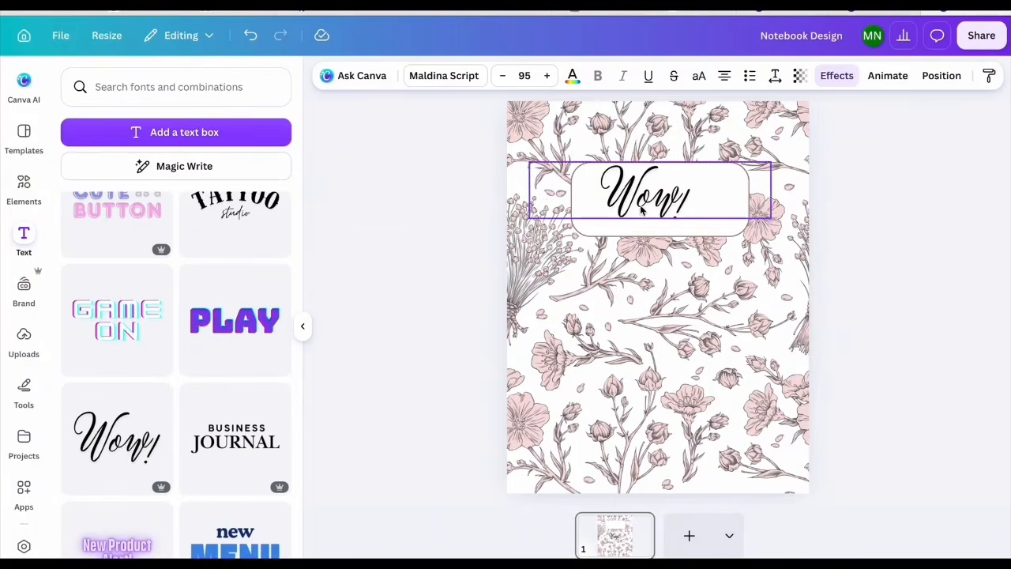
Step: Change the script text's font to Daydream and have the title read "My Journal"
{"action": "double_click", "coordinate": [643, 200]}
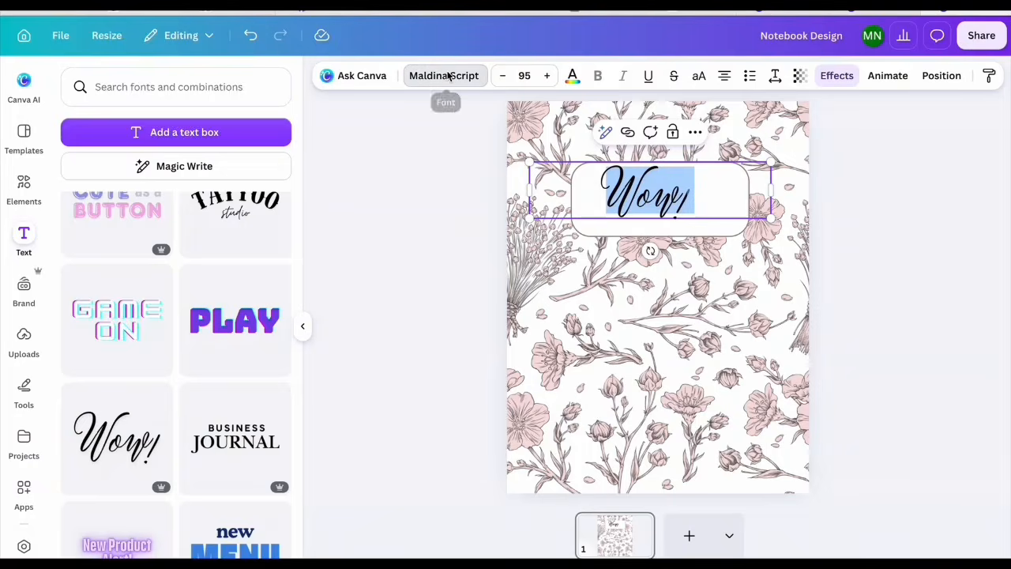
{"action": "left_click", "coordinate": [444, 75]}
{"action": "left_click", "coordinate": [121, 474]}
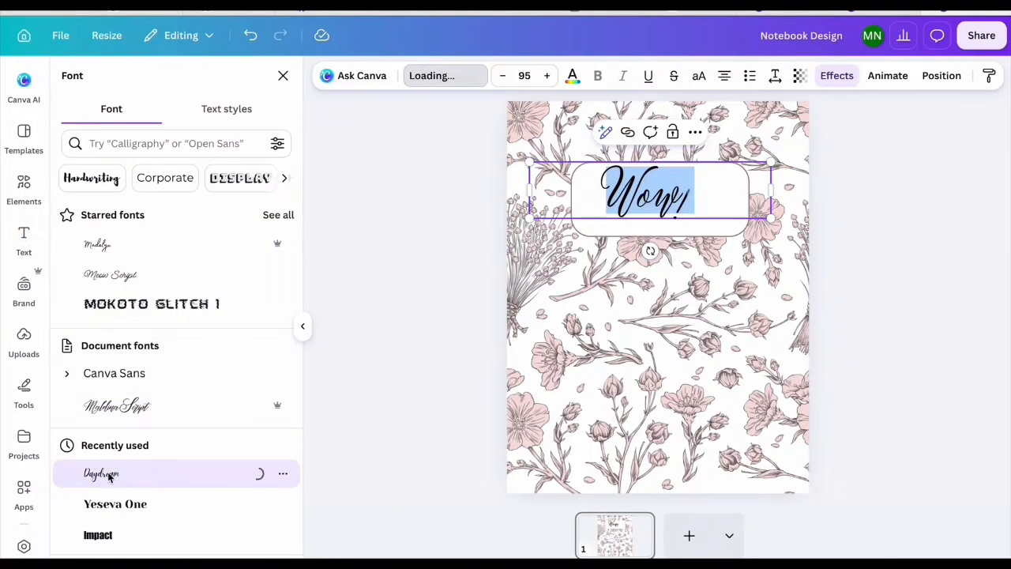
{"action": "right_click", "coordinate": [667, 200]}
{"action": "left_click", "coordinate": [691, 283]}
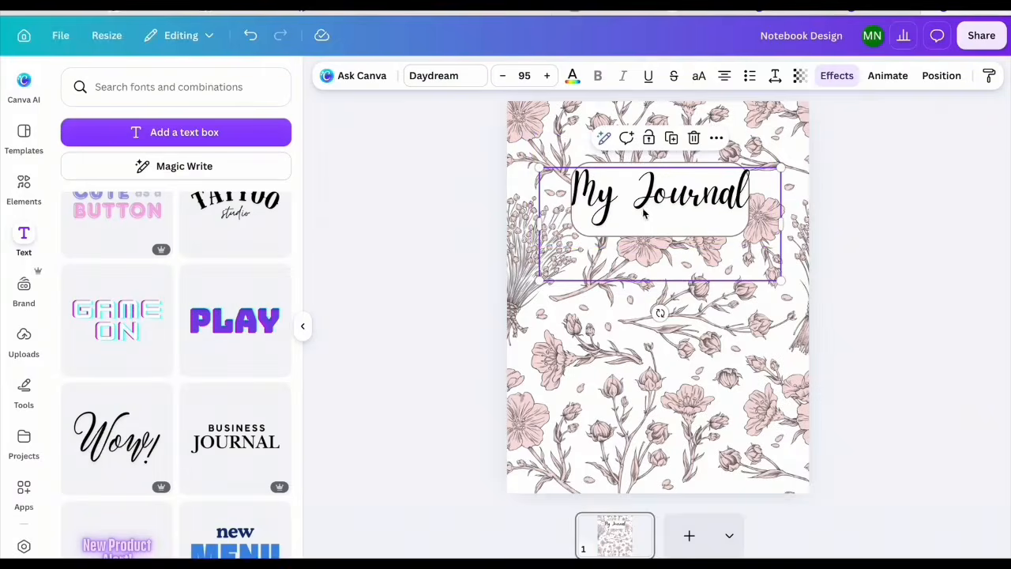
Step: Apply the Above the Beyond Script font to the title and resize its text box so it fits on one line inside the white box
{"action": "left_click", "coordinate": [170, 345]}
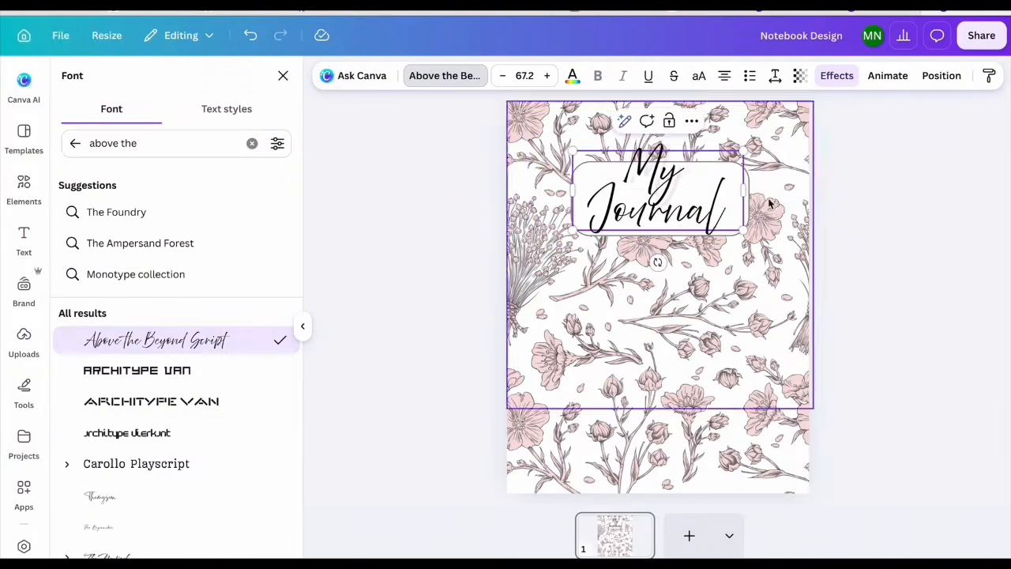
{"action": "left_click_drag", "start_coordinate": [743, 198], "coordinate": [809, 198]}
{"action": "left_click_drag", "start_coordinate": [809, 210], "coordinate": [735, 199]}
{"action": "left_click_drag", "start_coordinate": [659, 227], "coordinate": [660, 247]}
{"action": "left_click", "coordinate": [594, 236]}
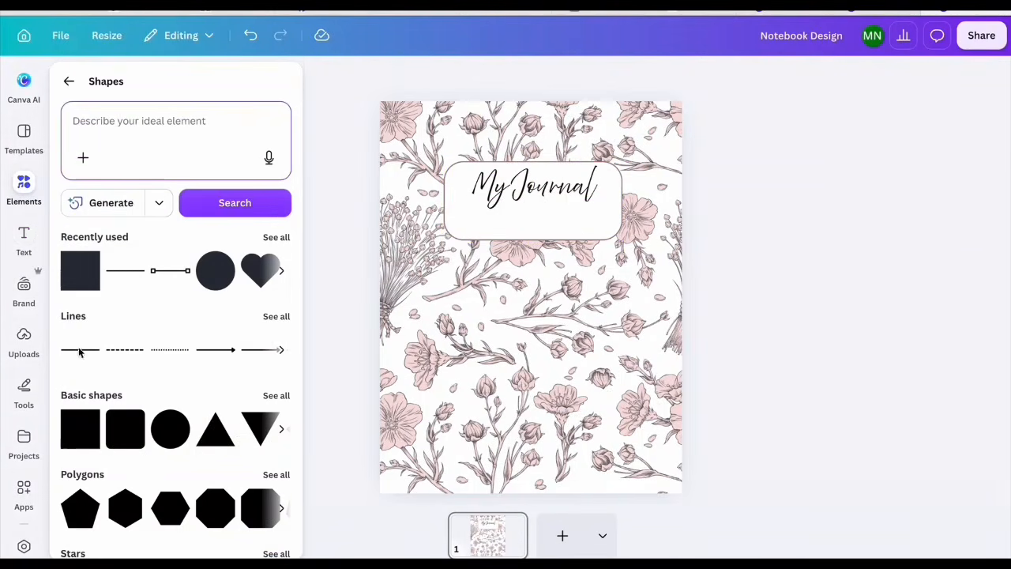
Step: Add a plain solid line from the lines collection and position it beneath the "My Journal" title inside the box
{"action": "left_click", "coordinate": [275, 316]}
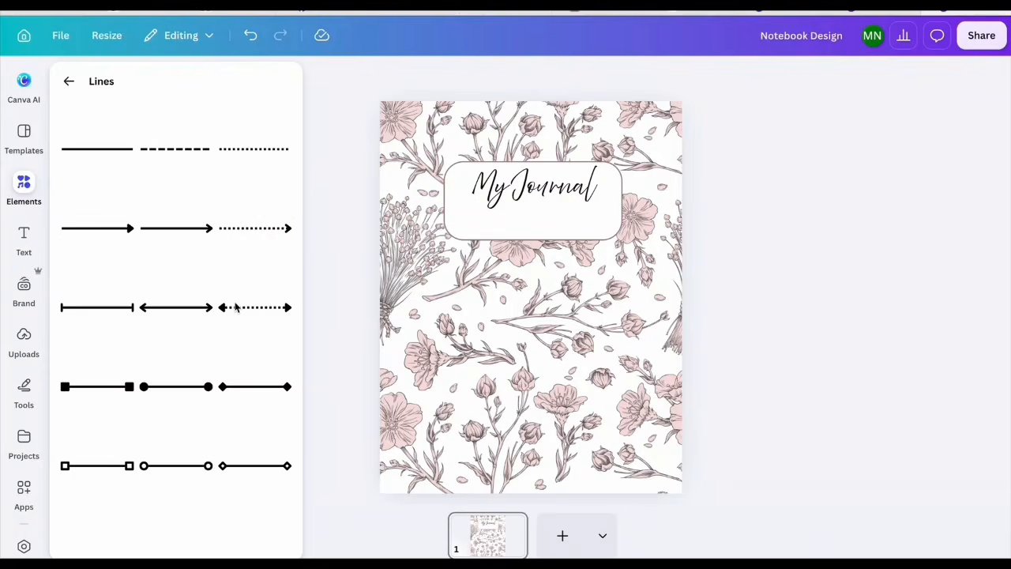
{"action": "left_click", "coordinate": [89, 156]}
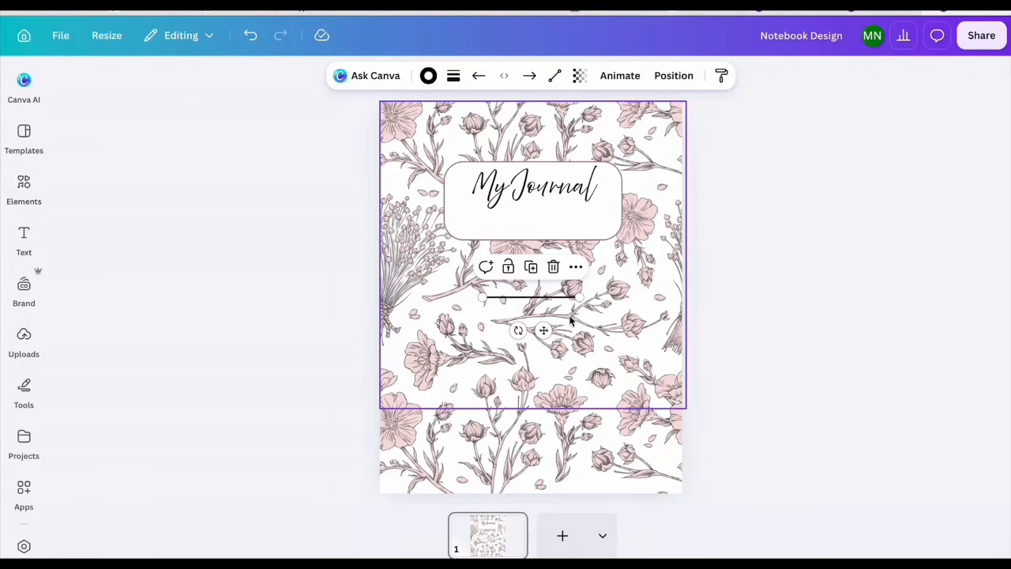
{"action": "left_click_drag", "start_coordinate": [541, 285], "coordinate": [605, 212]}
{"action": "left_click_drag", "start_coordinate": [554, 245], "coordinate": [551, 246]}
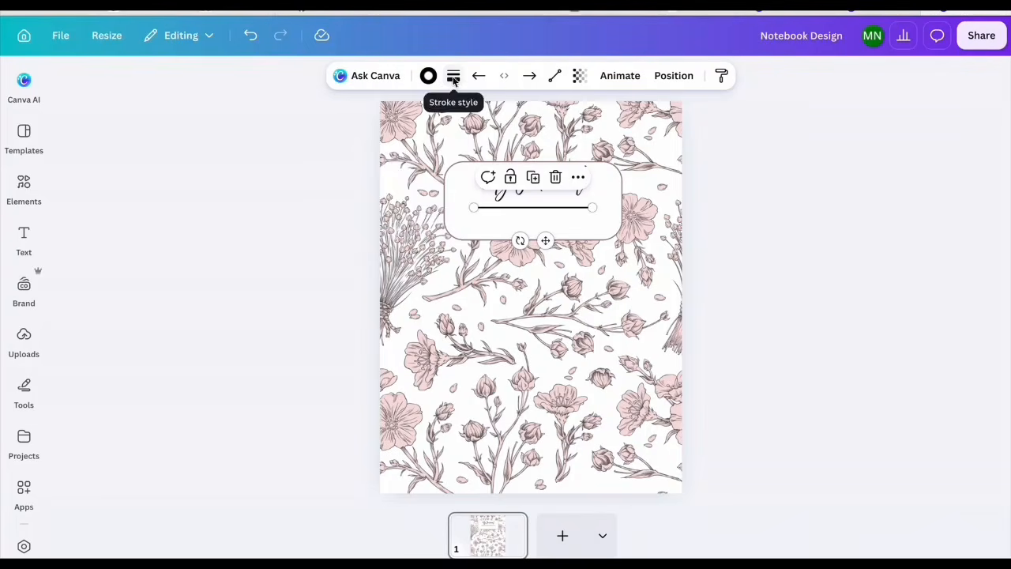
Step: Reduce the stroke weight of the line under the title to make it thinner
{"action": "left_click", "coordinate": [455, 76]}
{"action": "left_click_drag", "start_coordinate": [368, 200], "coordinate": [366, 201]}
{"action": "left_click", "coordinate": [532, 213]}
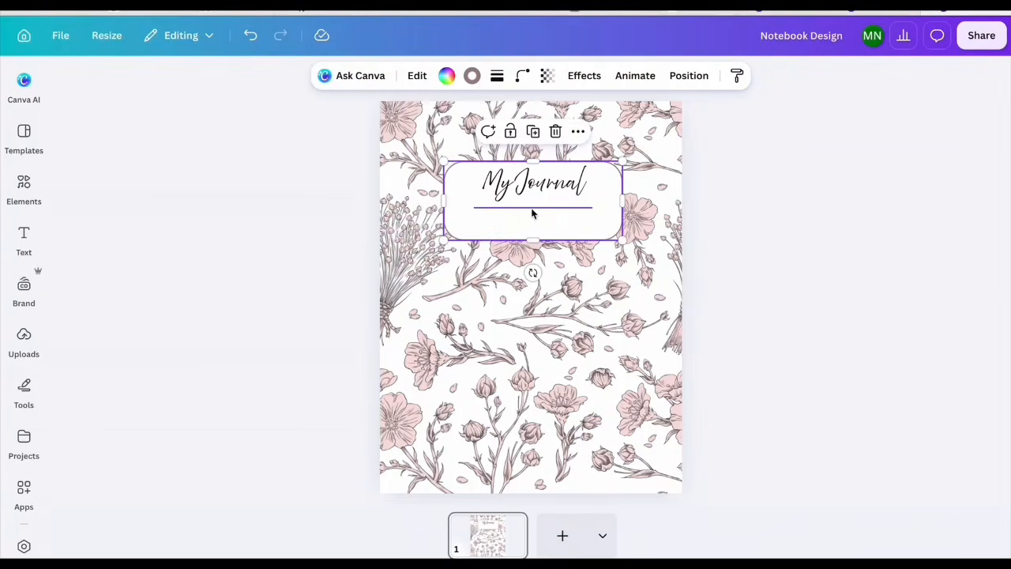
Step: Duplicate the thin line and place the copy just below the first one inside the title box
{"action": "left_click", "coordinate": [544, 210]}
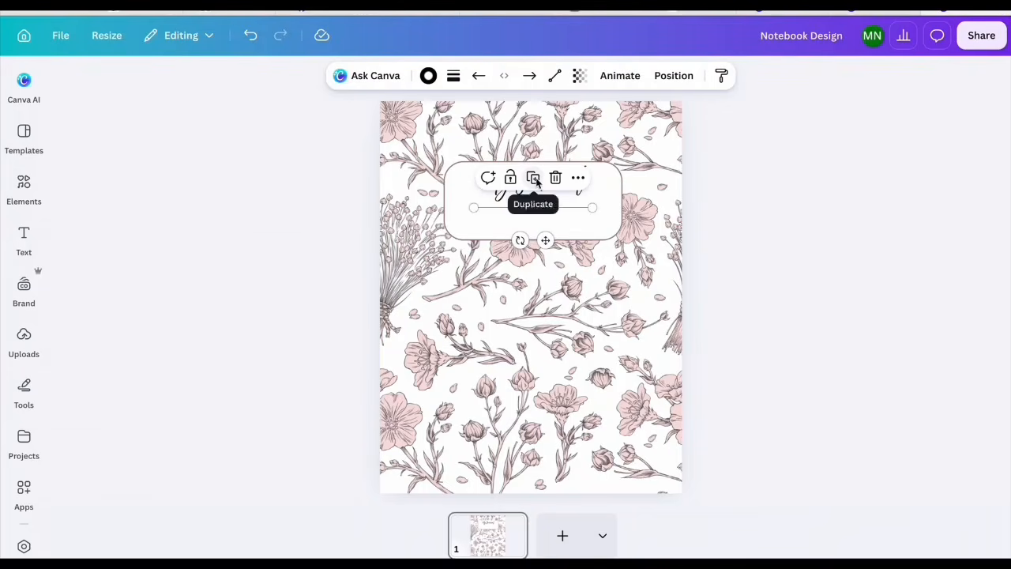
{"action": "left_click", "coordinate": [535, 180]}
{"action": "left_click_drag", "start_coordinate": [550, 244], "coordinate": [548, 256]}
{"action": "left_click", "coordinate": [622, 253]}
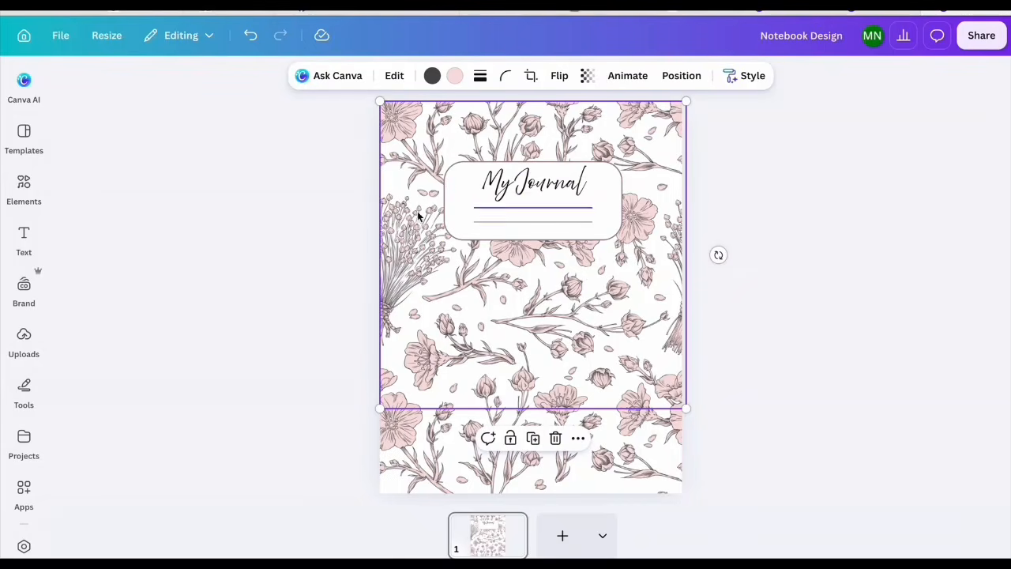
{"action": "key", "text": "Escape"}
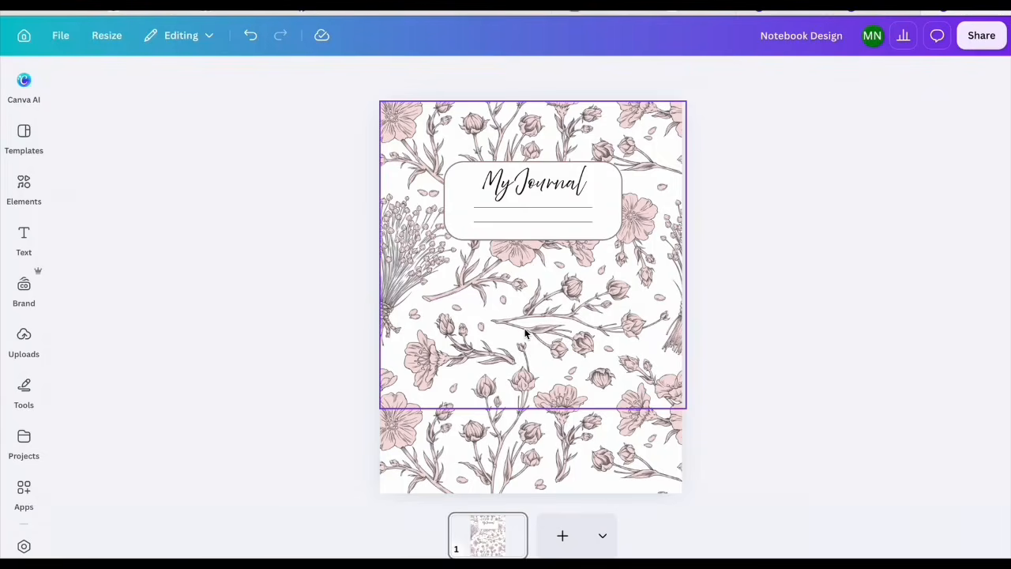
Step: Add a rectangle shape at the cover's upper-left corner and reshape it into a narrow vertical strip spanning the full page height
{"action": "key", "text": "r"}
{"action": "left_click", "coordinate": [600, 327]}
{"action": "left_click_drag", "start_coordinate": [528, 317], "coordinate": [426, 175]}
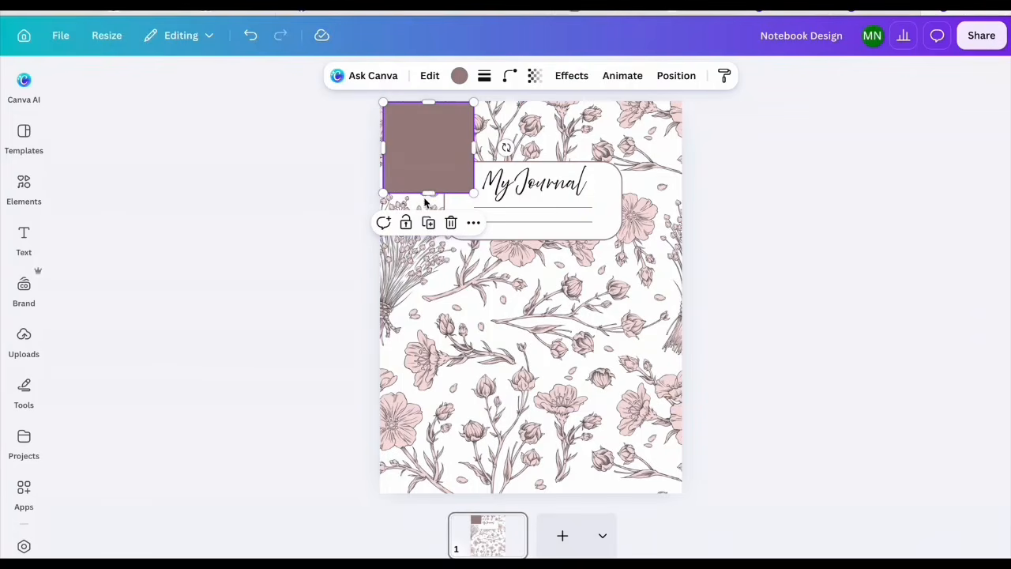
{"action": "left_click_drag", "start_coordinate": [474, 150], "coordinate": [410, 150]}
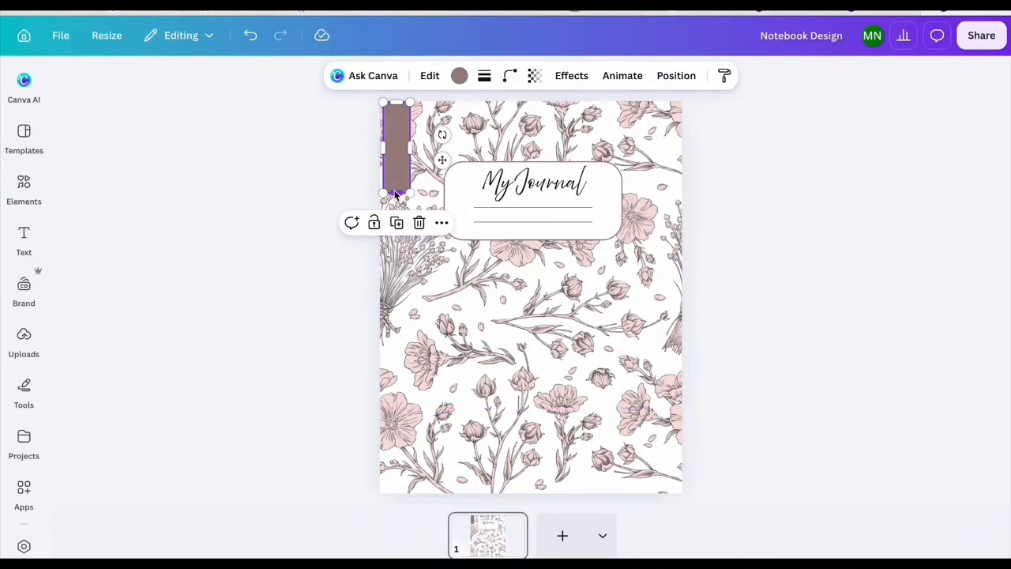
{"action": "left_click_drag", "start_coordinate": [396, 197], "coordinate": [400, 494]}
Step: Fill the vertical strip with the black already used in the design
{"action": "left_click", "coordinate": [459, 75]}
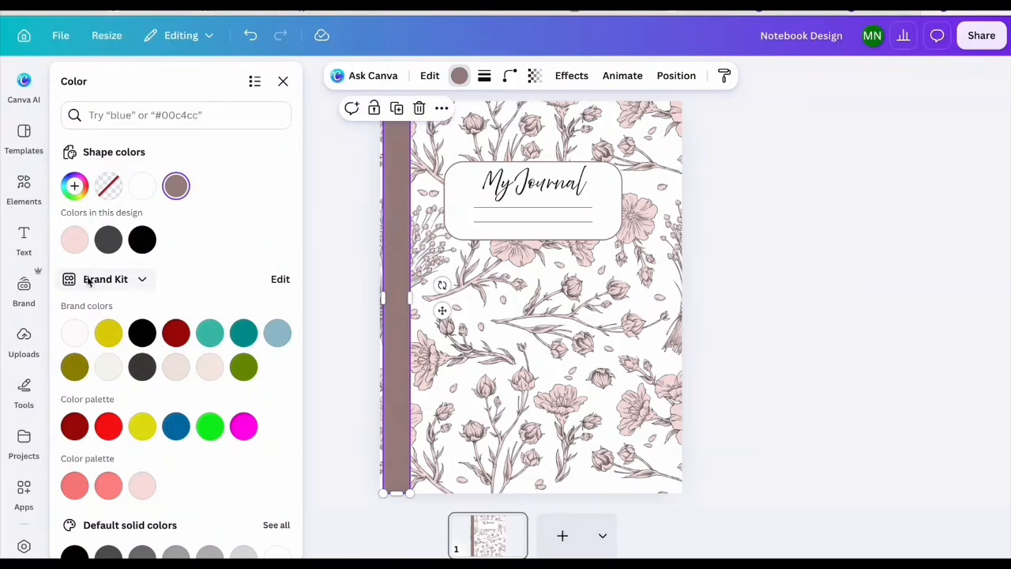
{"action": "left_click", "coordinate": [142, 240]}
{"action": "left_click", "coordinate": [536, 256]}
Step: Change the vertical strip's fill to the default black-to-white gradient
{"action": "left_click", "coordinate": [394, 305]}
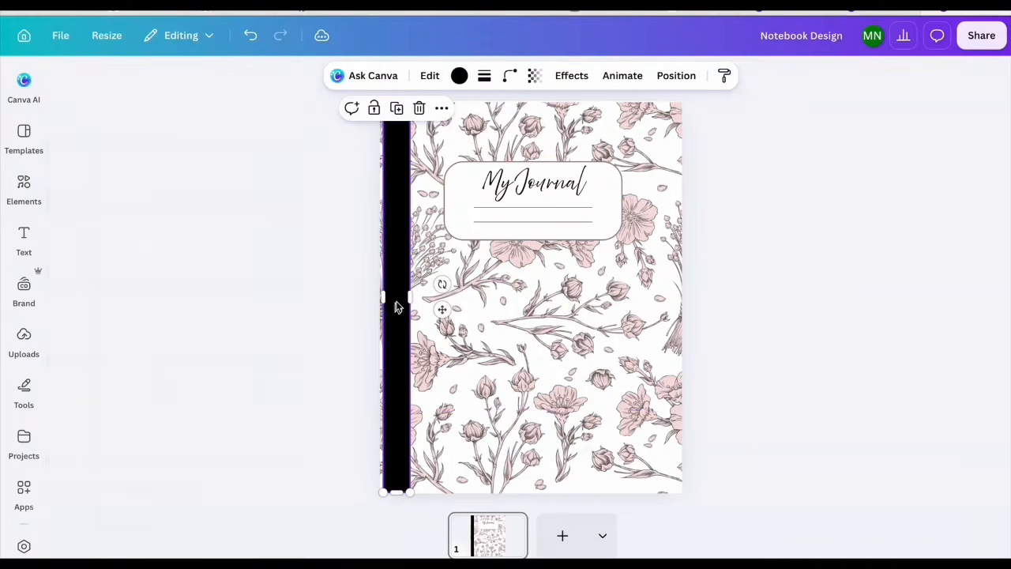
{"action": "left_click", "coordinate": [459, 75]}
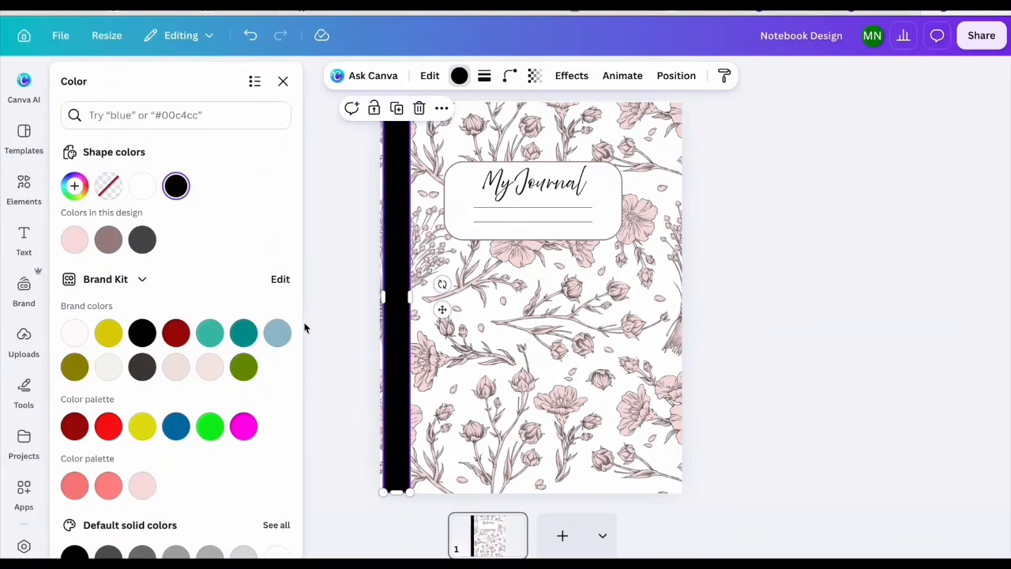
{"action": "scroll", "coordinate": [119, 330], "scroll_direction": "down", "scroll_amount": 4}
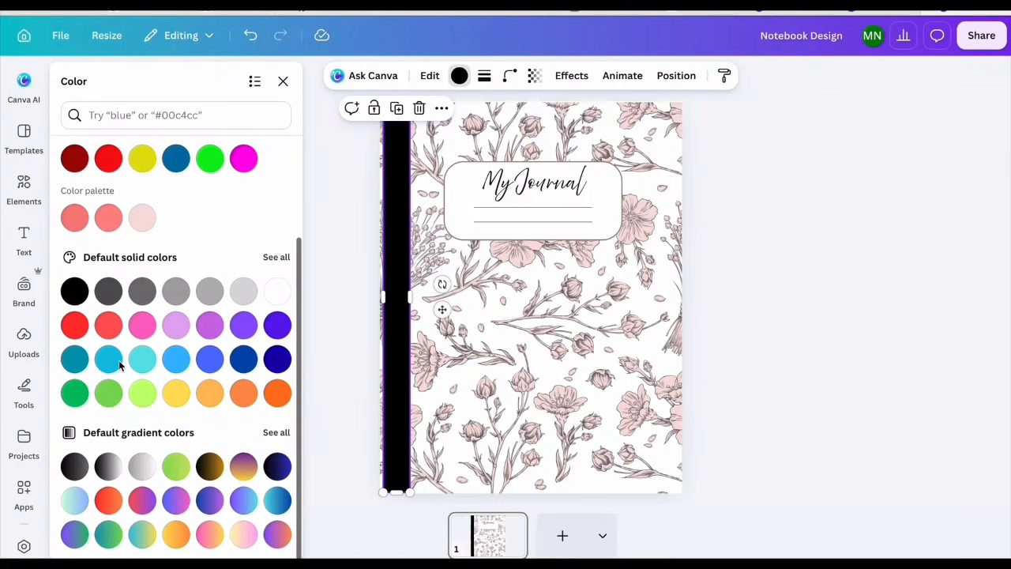
{"action": "left_click", "coordinate": [108, 467]}
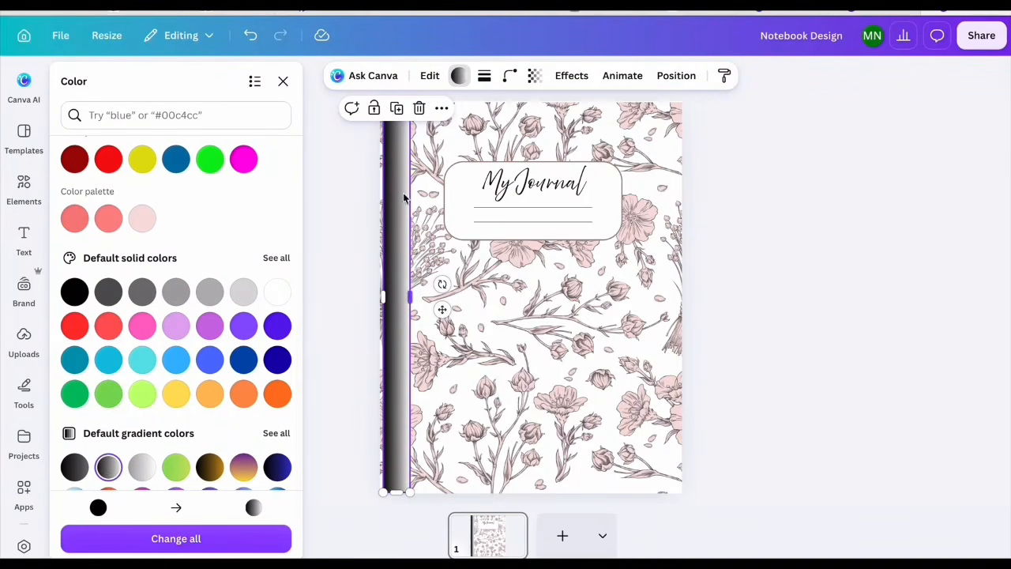
{"action": "left_click", "coordinate": [580, 304]}
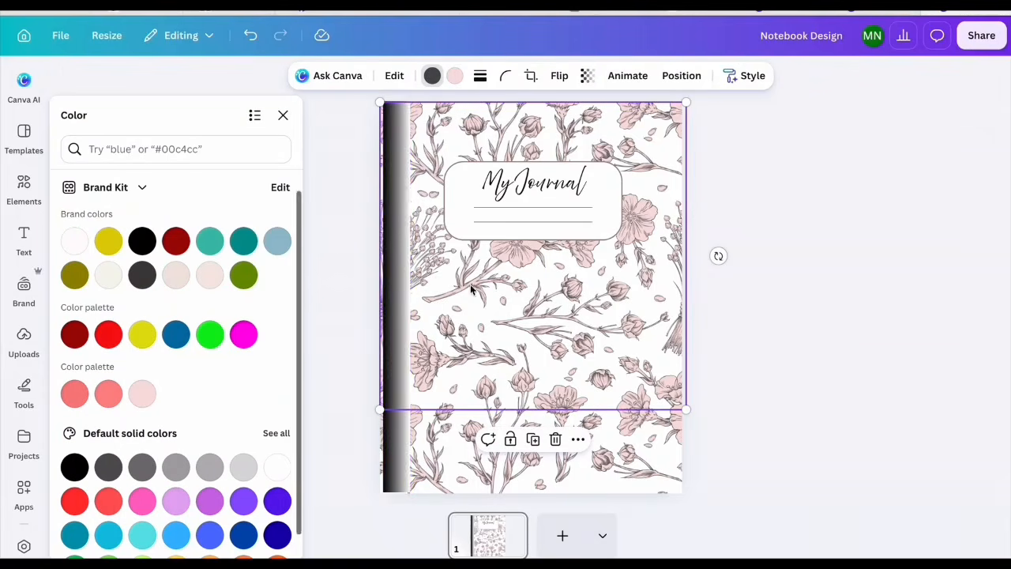
Step: Set the gradient strip's transparency to 19
{"action": "left_click", "coordinate": [400, 179]}
{"action": "left_click", "coordinate": [533, 76]}
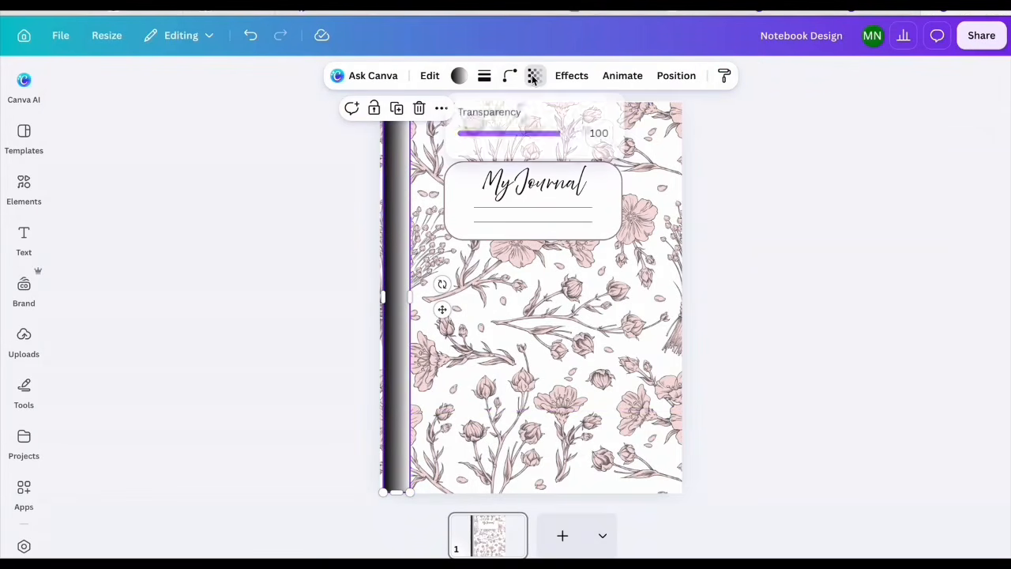
{"action": "left_click_drag", "start_coordinate": [564, 135], "coordinate": [496, 142]}
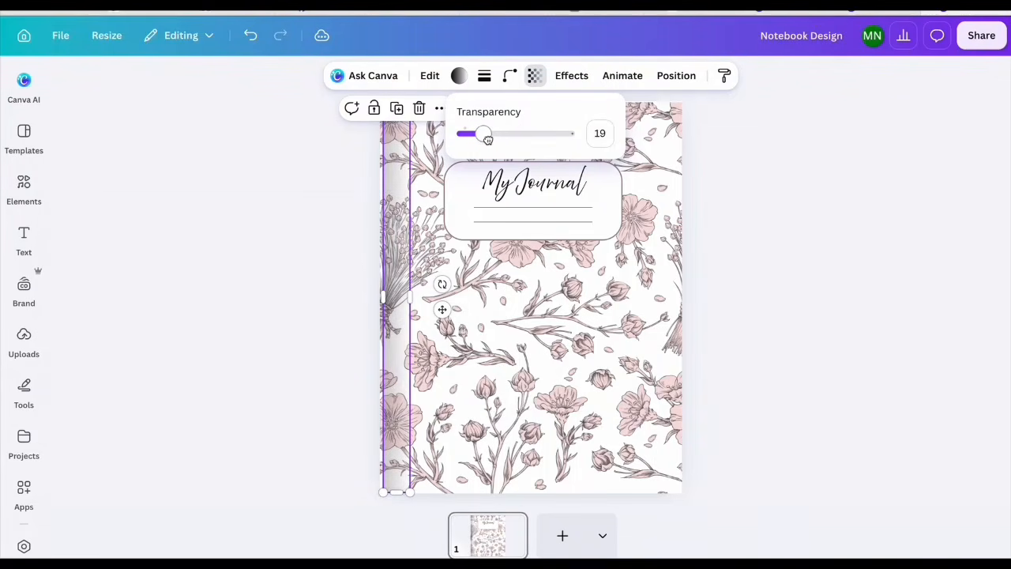
Step: Duplicate the translucent gradient strip, place the copy beside the original, and open the copy's gradient colors for editing
{"action": "key", "text": "super+d"}
{"action": "left_click_drag", "start_coordinate": [393, 225], "coordinate": [410, 212]}
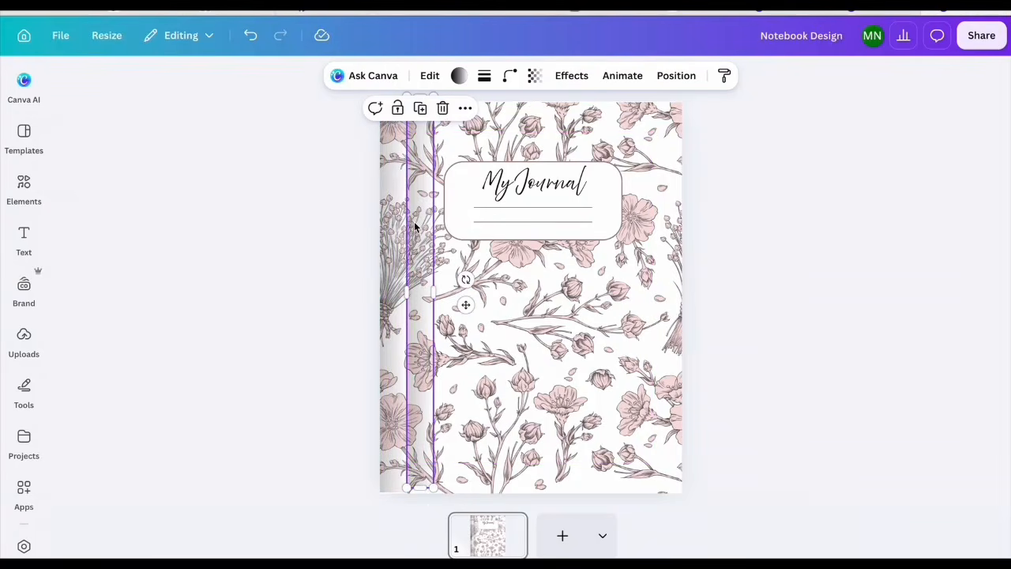
{"action": "left_click", "coordinate": [458, 75]}
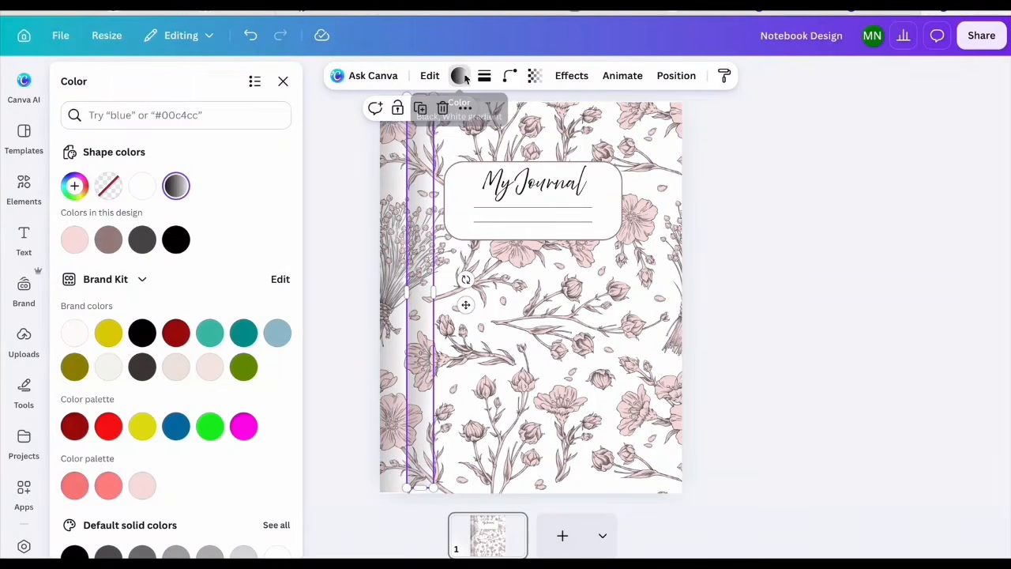
{"action": "left_click", "coordinate": [175, 184]}
{"action": "left_click", "coordinate": [106, 395]}
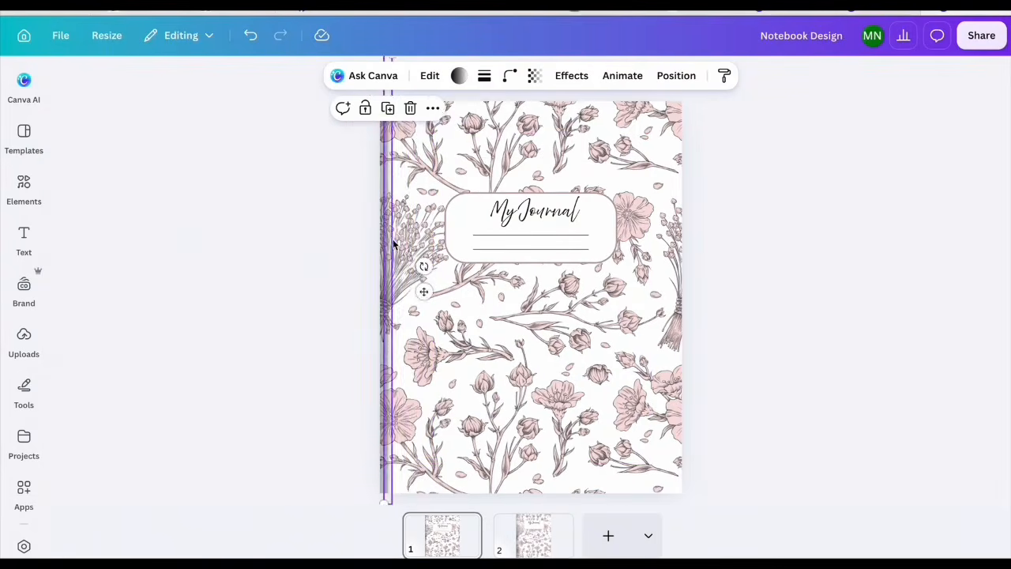
Step: Fine-tune the narrow gradient strip's position along the cover's left edge as spine shading and deselect it
{"action": "mouse_move", "coordinate": [393, 238]}
{"action": "left_mouse_down"}
{"action": "mouse_move", "coordinate": [411, 239]}
{"action": "mouse_move", "coordinate": [391, 240]}
{"action": "left_mouse_up"}
{"action": "left_click", "coordinate": [296, 273]}
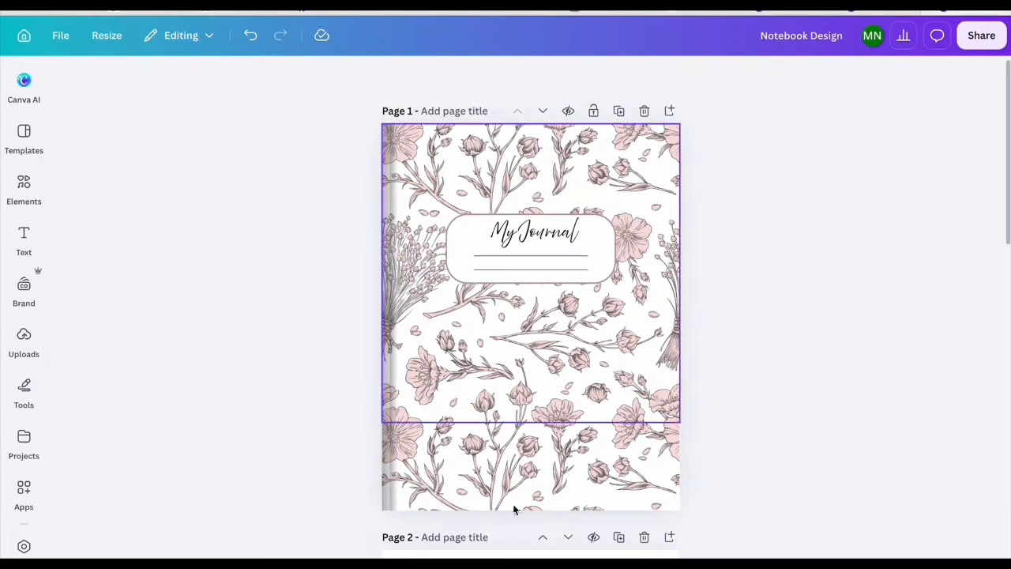
Step: Search the elements for "pink book binders" and add the pink spiral binding graphic to the cover
{"action": "left_click", "coordinate": [23, 190]}
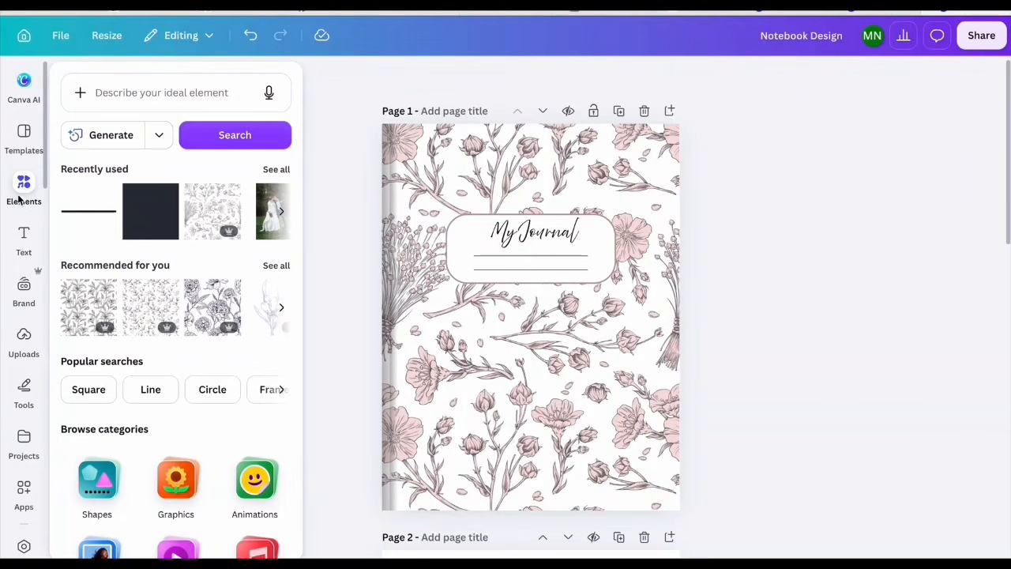
{"action": "left_click", "coordinate": [156, 95]}
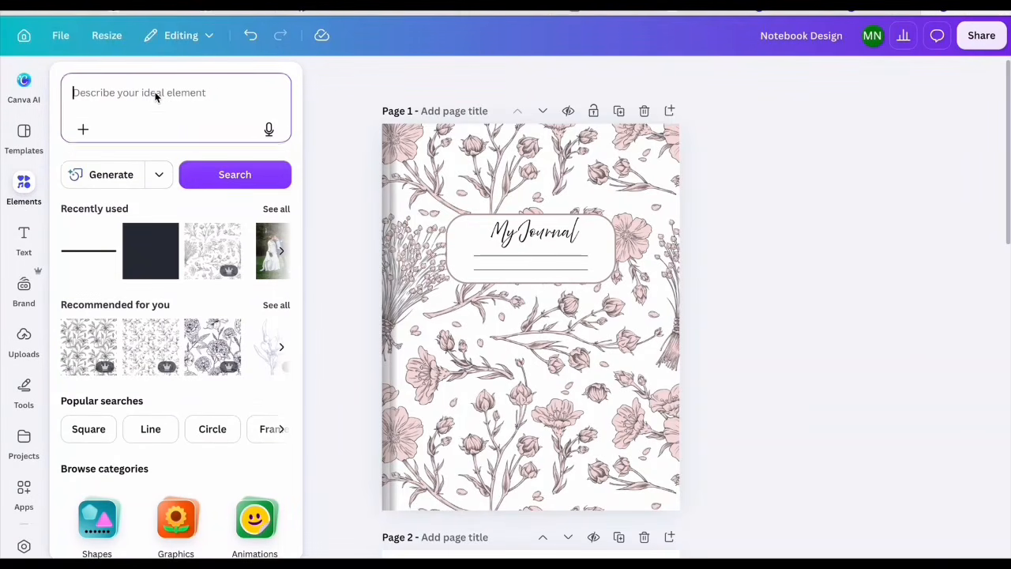
{"action": "type", "text": "pink book bi"}
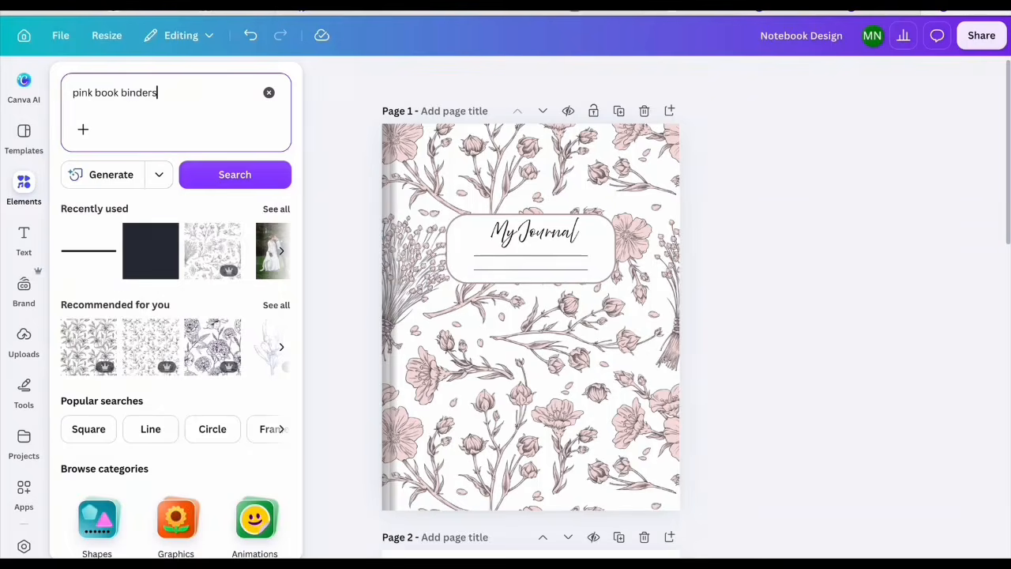
{"action": "type", "text": "nders"}
{"action": "key", "text": "Return"}
{"action": "scroll", "coordinate": [130, 457], "scroll_direction": "down", "scroll_amount": 10}
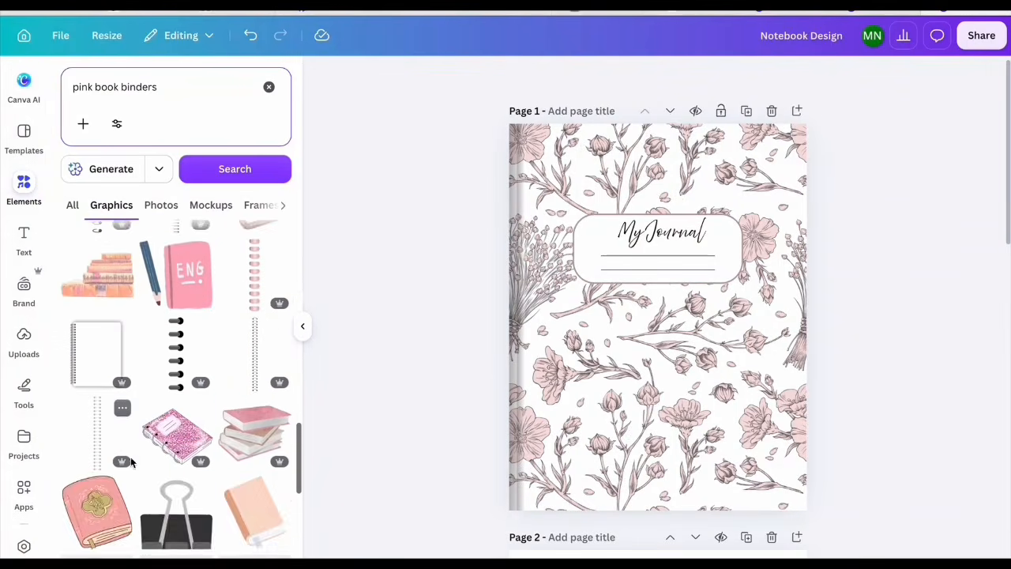
{"action": "scroll", "coordinate": [130, 457], "scroll_direction": "up", "scroll_amount": 2}
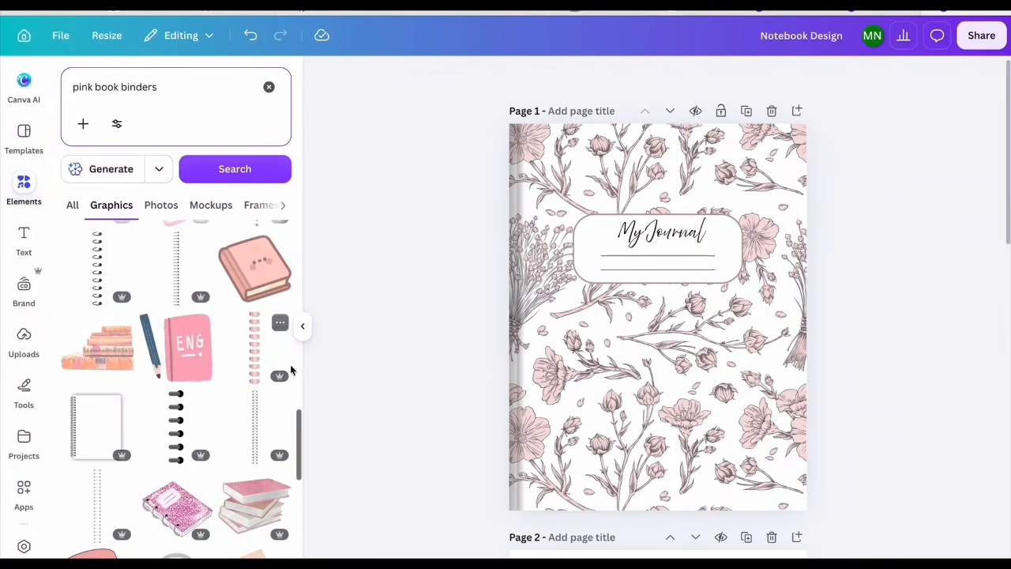
{"action": "left_click", "coordinate": [254, 340]}
Step: Scale down the pink binding at the cover's left edge and extend it with a copy down to the bottom
{"action": "left_click_drag", "start_coordinate": [646, 170], "coordinate": [528, 163]}
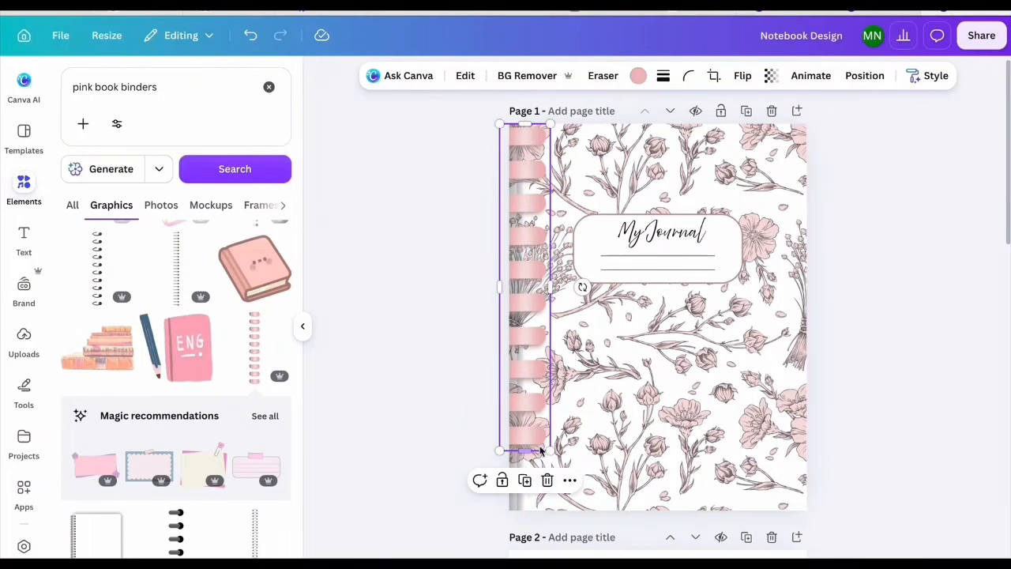
{"action": "left_click_drag", "start_coordinate": [549, 451], "coordinate": [539, 401]}
{"action": "left_click_drag", "start_coordinate": [520, 293], "coordinate": [528, 289]}
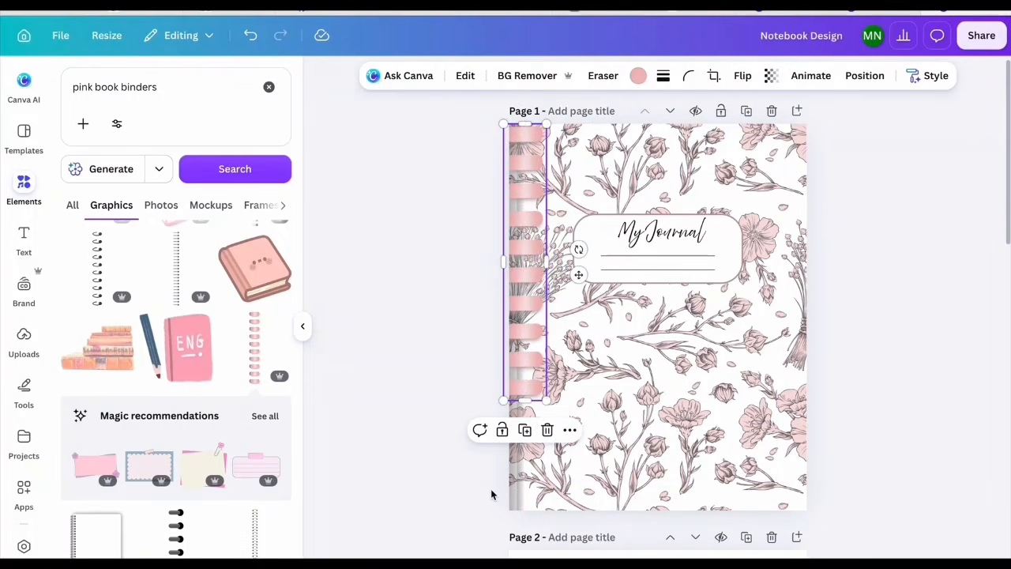
{"action": "left_click_drag", "start_coordinate": [534, 292], "coordinate": [528, 545]}
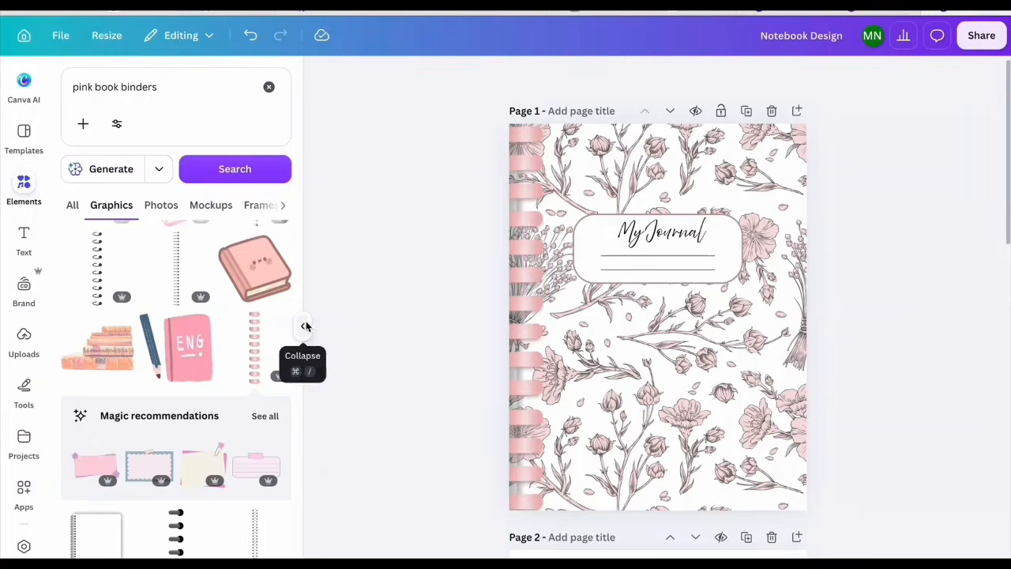
{"action": "left_click", "coordinate": [303, 325]}
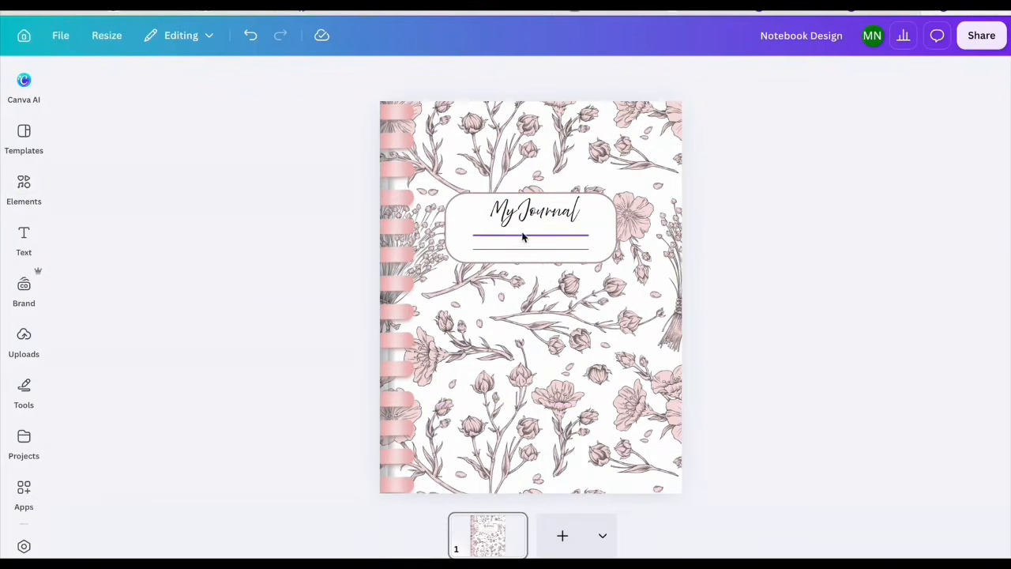
Step: Add a blank page after the cover and insert a plain solid line on it
{"action": "left_click", "coordinate": [561, 537]}
{"action": "left_click", "coordinate": [28, 175]}
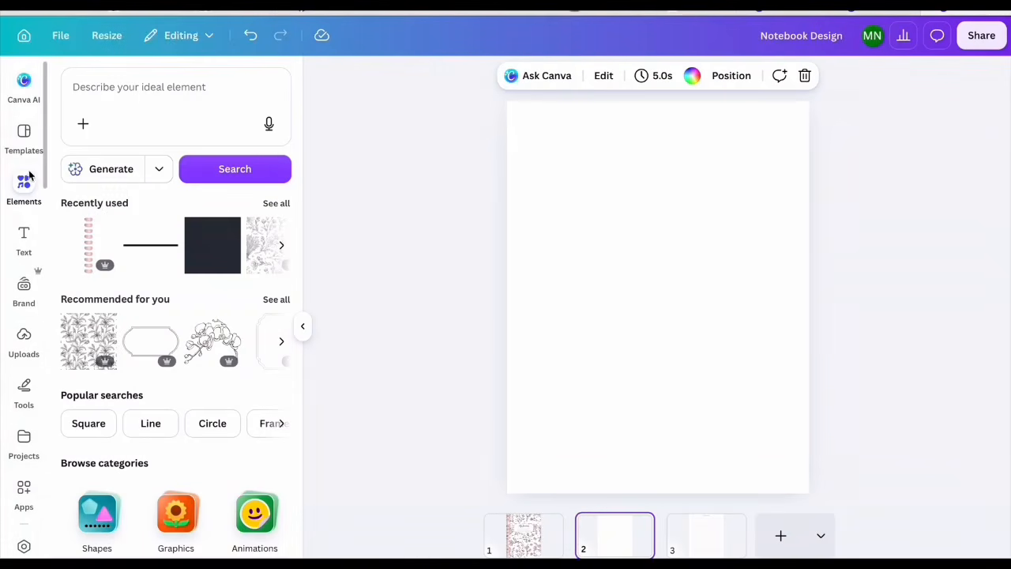
{"action": "scroll", "coordinate": [93, 408], "scroll_direction": "down", "scroll_amount": 5}
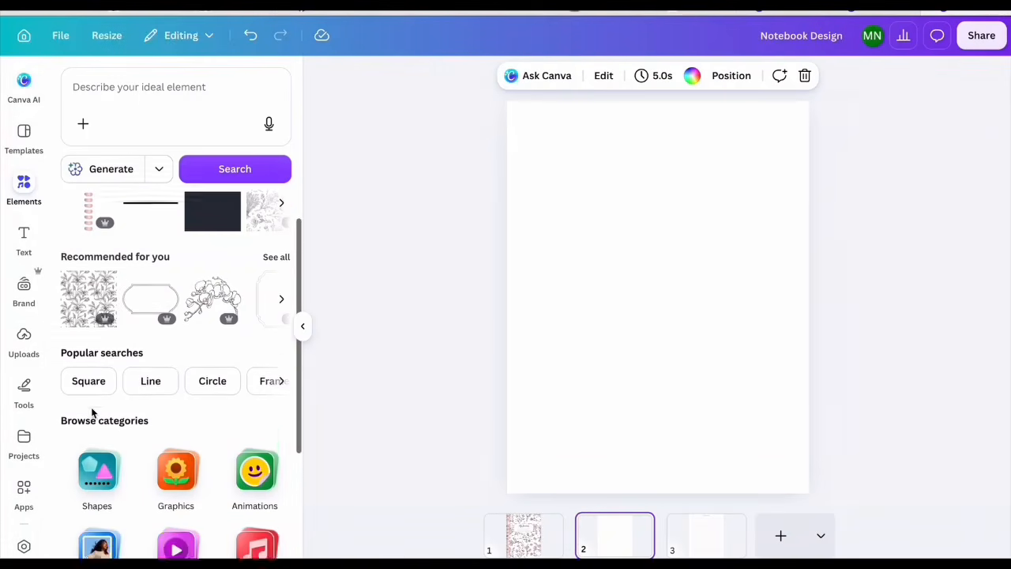
{"action": "scroll", "coordinate": [87, 426], "scroll_direction": "up", "scroll_amount": 2}
{"action": "left_click", "coordinate": [84, 433]}
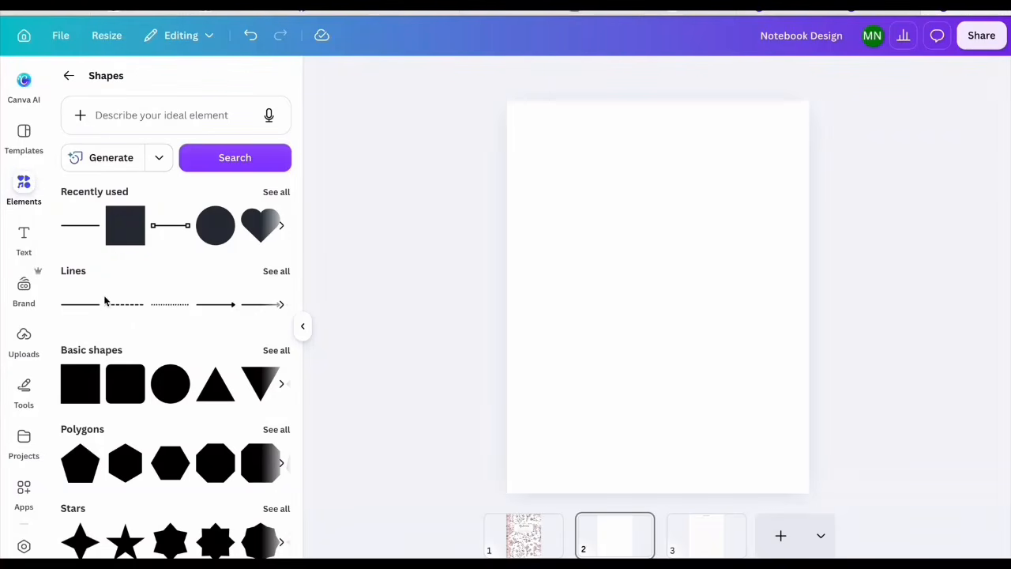
{"action": "left_click", "coordinate": [275, 271]}
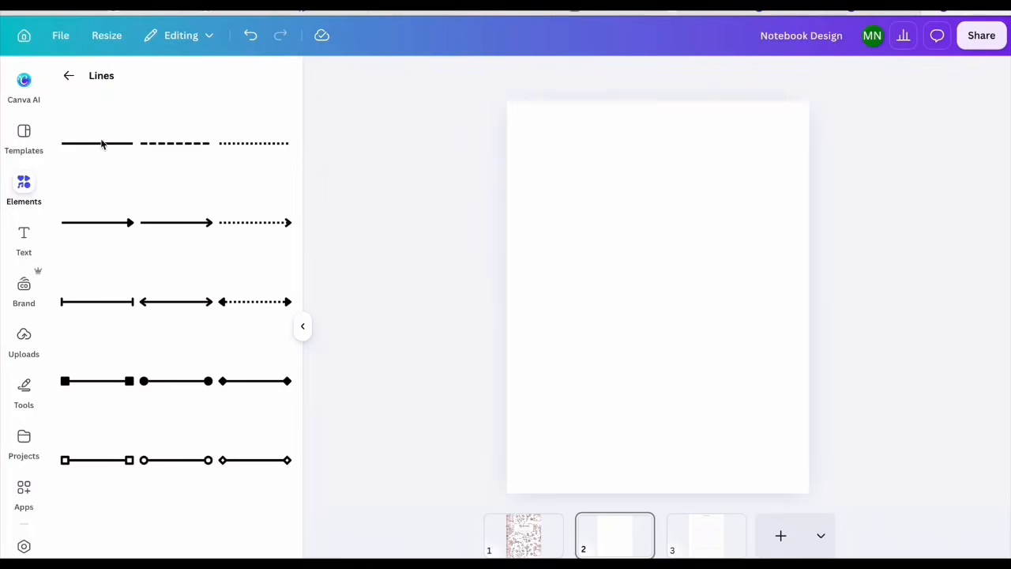
{"action": "left_click", "coordinate": [101, 144]}
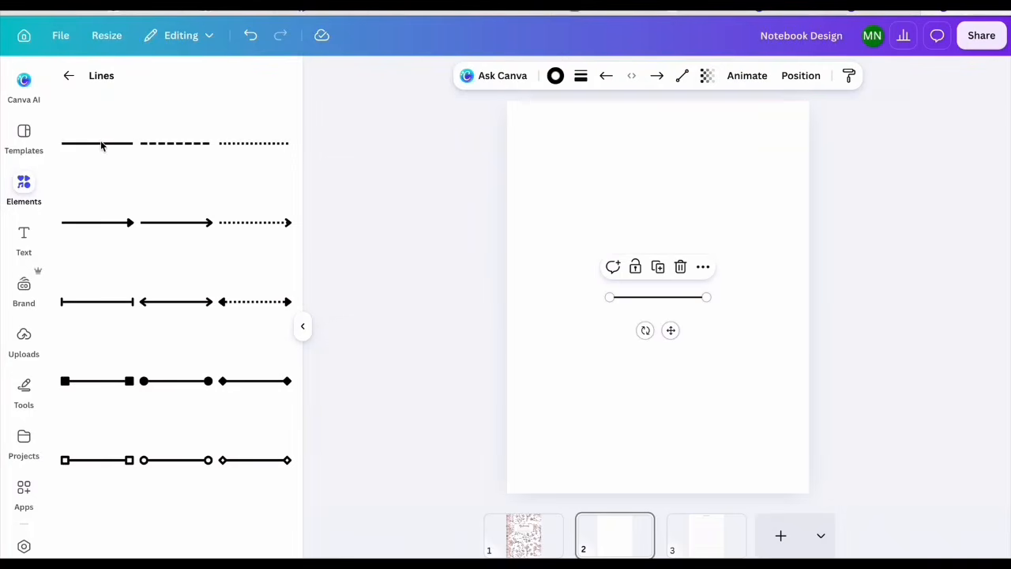
Step: Reduce the new line's stroke weight to 1, keeping it solid
{"action": "left_click", "coordinate": [556, 75]}
{"action": "left_click", "coordinate": [580, 75]}
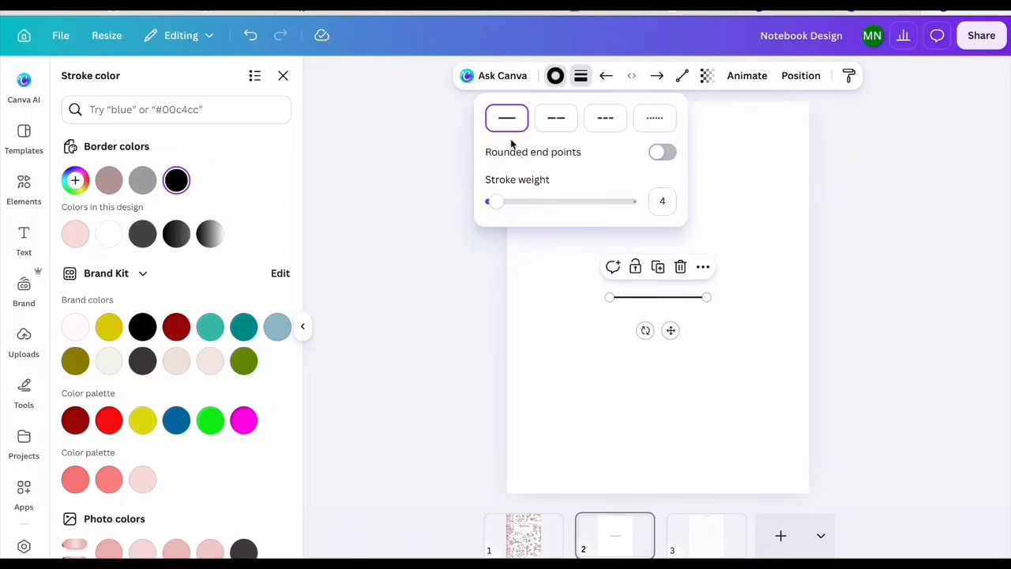
{"action": "left_click_drag", "start_coordinate": [496, 197], "coordinate": [493, 197]}
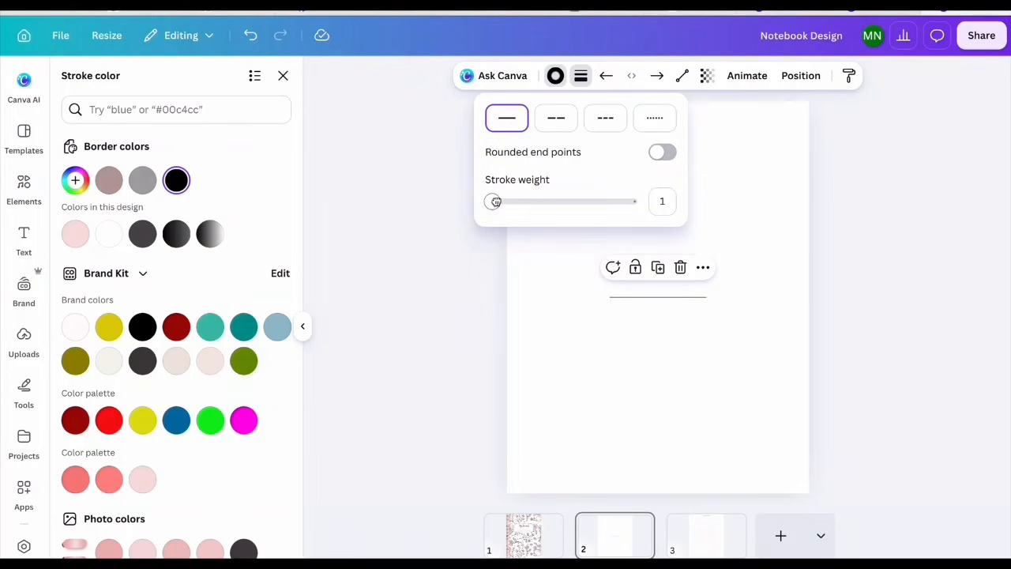
{"action": "left_click_drag", "start_coordinate": [495, 201], "coordinate": [499, 202]}
Step: Move the line near the top of page 2 and stretch it across the page between even side margins
{"action": "left_click_drag", "start_coordinate": [668, 329], "coordinate": [666, 296]}
{"action": "left_click_drag", "start_coordinate": [644, 237], "coordinate": [605, 184]}
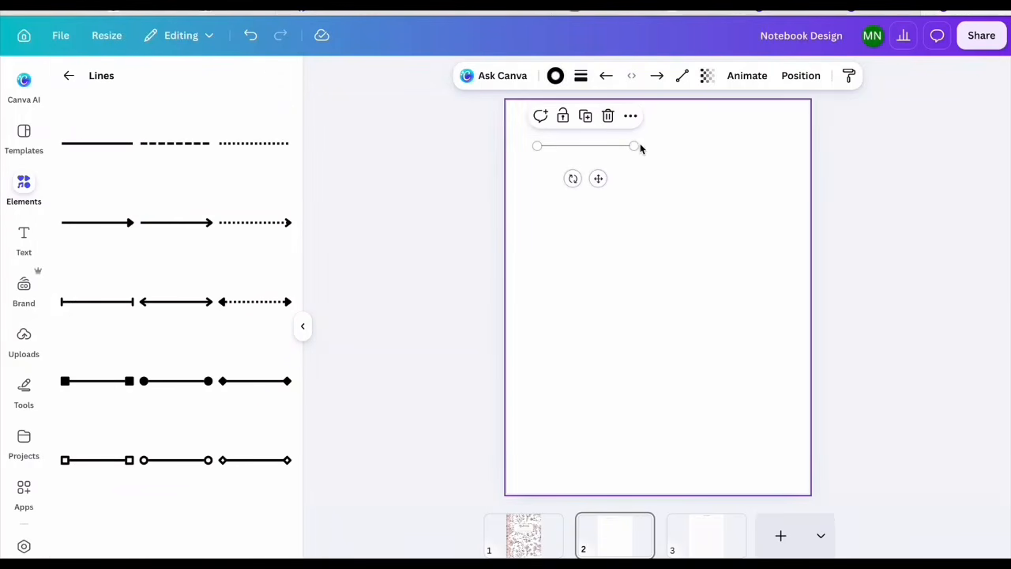
{"action": "left_click_drag", "start_coordinate": [633, 149], "coordinate": [779, 145]}
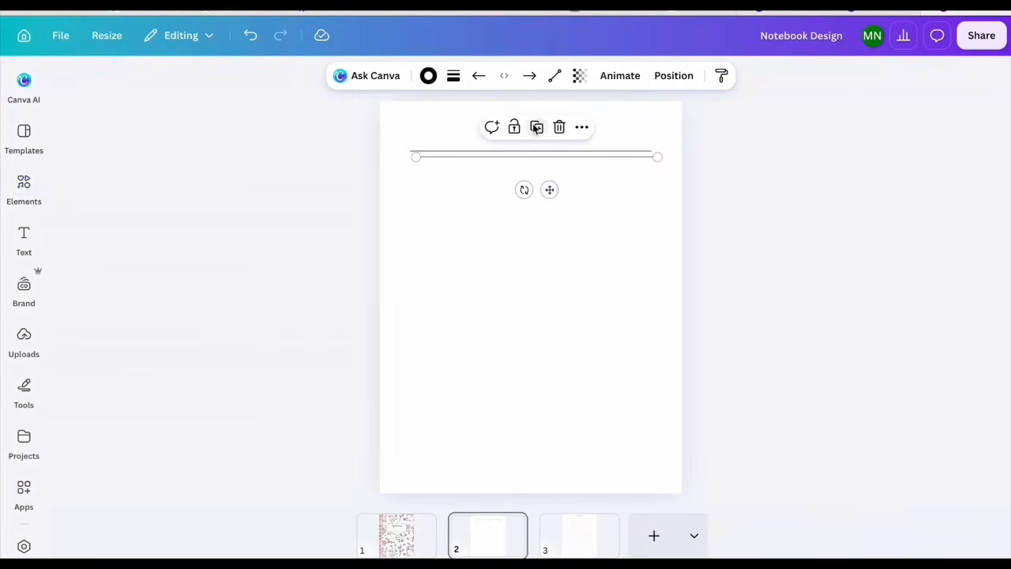
Step: Align a copy of the line just beneath the first and keep duplicating at equal spacing until 18 ruled lines fill page 2
{"action": "mouse_move", "coordinate": [547, 193]}
{"action": "left_mouse_down"}
{"action": "mouse_move", "coordinate": [544, 211]}
{"action": "mouse_move", "coordinate": [543, 203]}
{"action": "left_mouse_up"}
{"action": "left_click", "coordinate": [534, 144]}
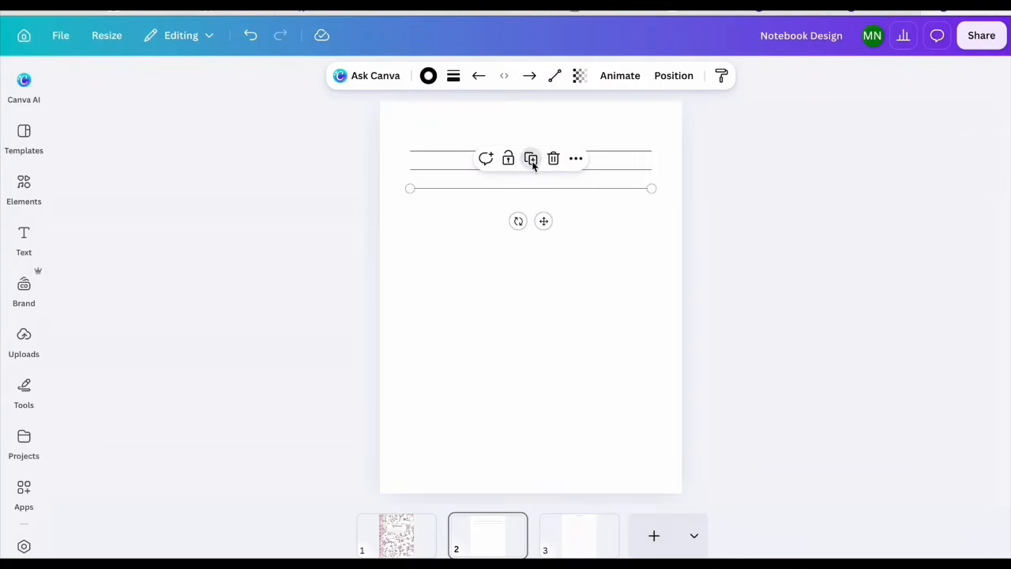
{"action": "left_click", "coordinate": [531, 159]}
{"action": "left_click", "coordinate": [531, 178]}
{"action": "left_click", "coordinate": [530, 198]}
{"action": "left_click", "coordinate": [531, 216]}
{"action": "left_click", "coordinate": [532, 234]}
{"action": "left_click", "coordinate": [531, 252]}
{"action": "left_click", "coordinate": [531, 271]}
{"action": "left_click", "coordinate": [532, 290]}
{"action": "left_click", "coordinate": [531, 308]}
{"action": "left_click", "coordinate": [532, 327]}
{"action": "left_click", "coordinate": [531, 345]}
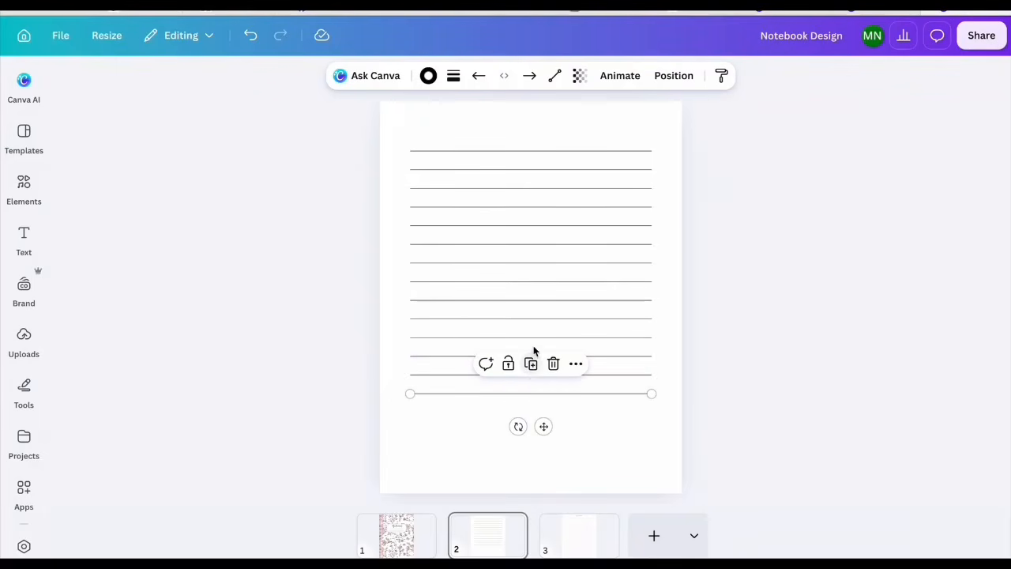
{"action": "left_click", "coordinate": [533, 368]}
{"action": "left_click", "coordinate": [532, 386]}
{"action": "left_click", "coordinate": [532, 404]}
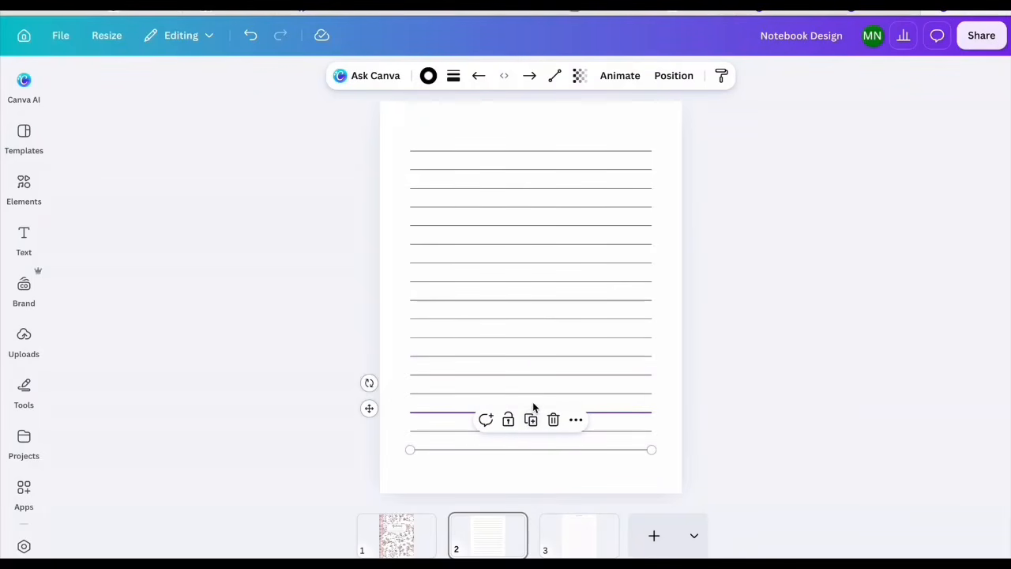
{"action": "left_click", "coordinate": [531, 419]}
{"action": "key", "text": "Escape"}
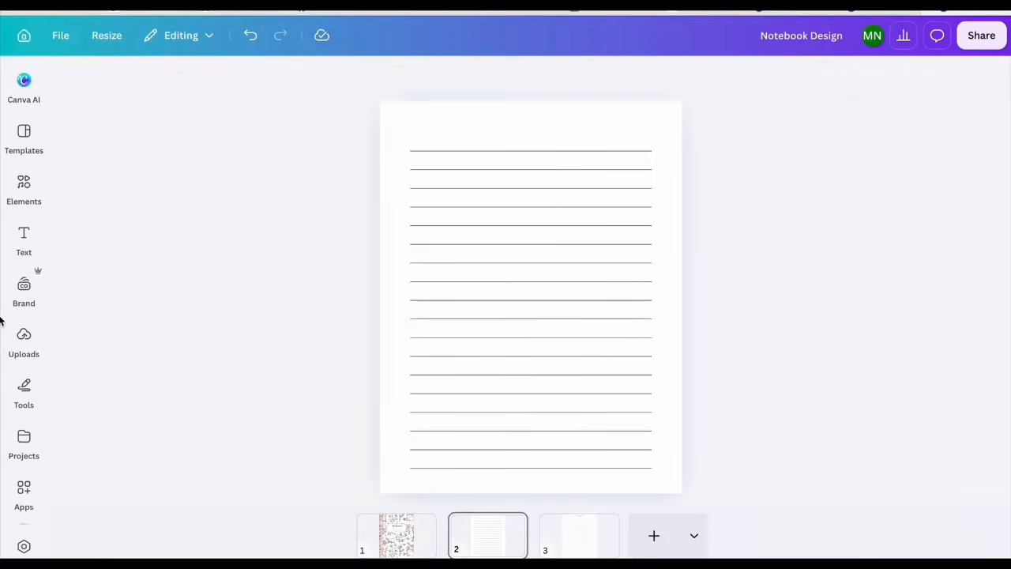
Step: Add a "Notes" heading in Canva Sans, size 25, centered above the ruled lines on page 2
{"action": "left_click", "coordinate": [23, 240]}
{"action": "left_click", "coordinate": [169, 133]}
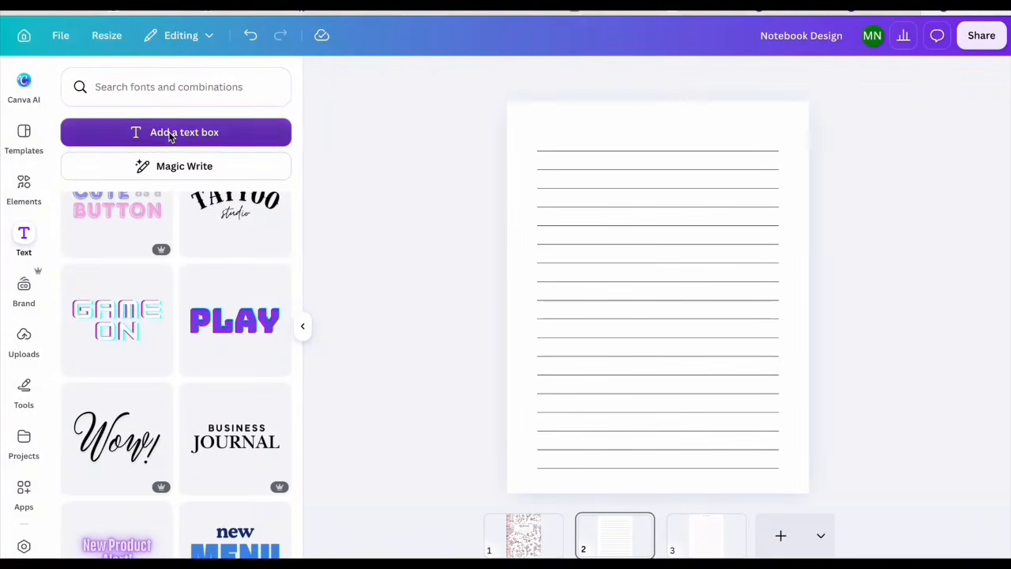
{"action": "left_click_drag", "start_coordinate": [629, 288], "coordinate": [565, 283]}
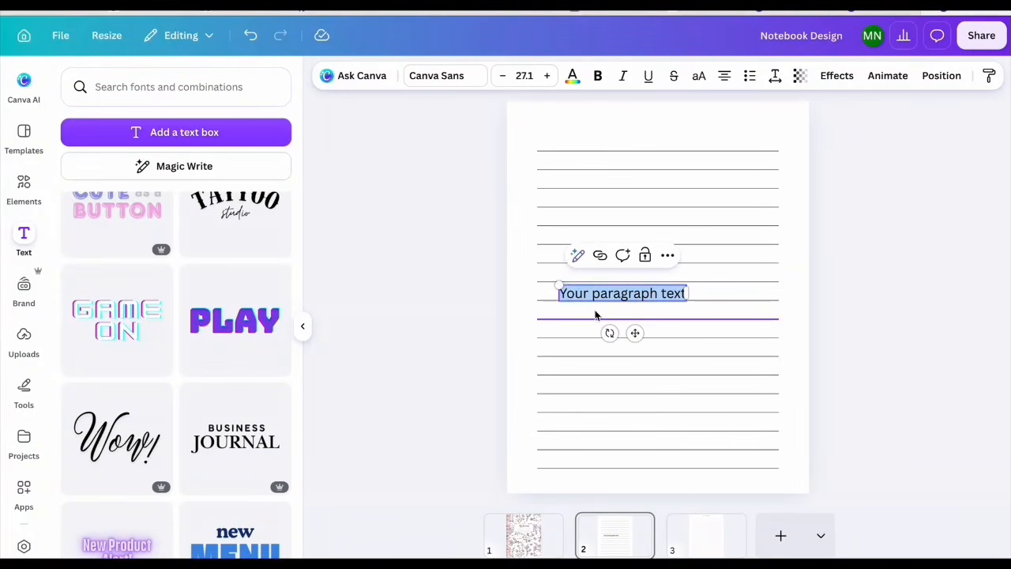
{"action": "left_click_drag", "start_coordinate": [634, 331], "coordinate": [662, 165]}
{"action": "left_click", "coordinate": [657, 132]}
{"action": "double_click", "coordinate": [657, 130]}
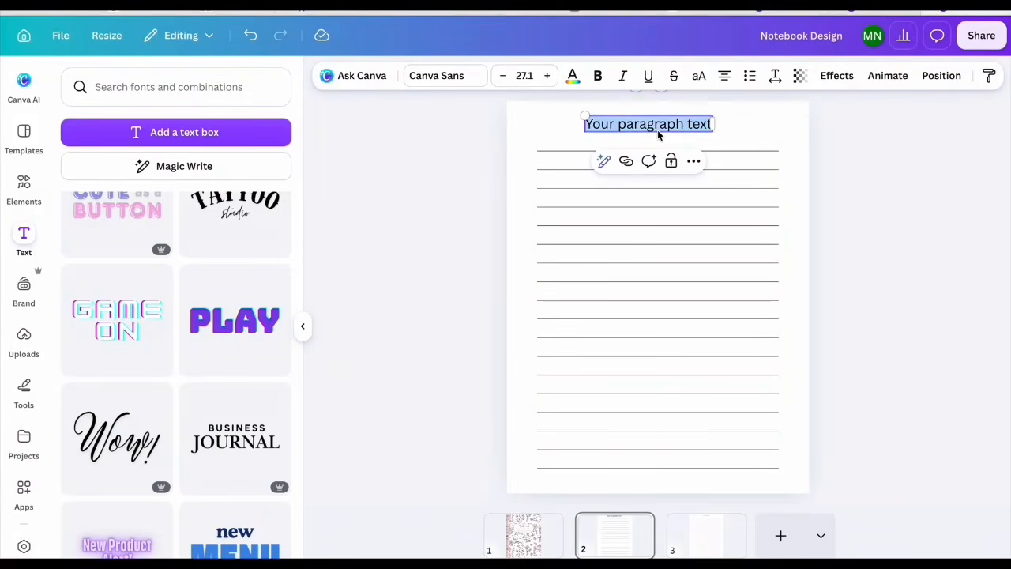
{"action": "type", "text": "Notes"}
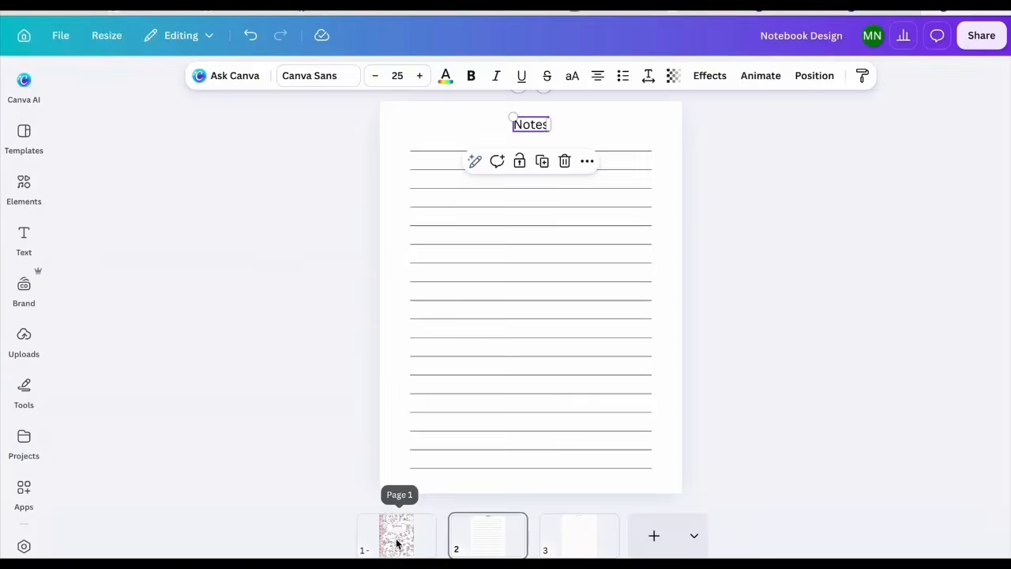
Step: Select the cover's floral pattern and find more graphics like it through its info
{"action": "left_click", "coordinate": [397, 542]}
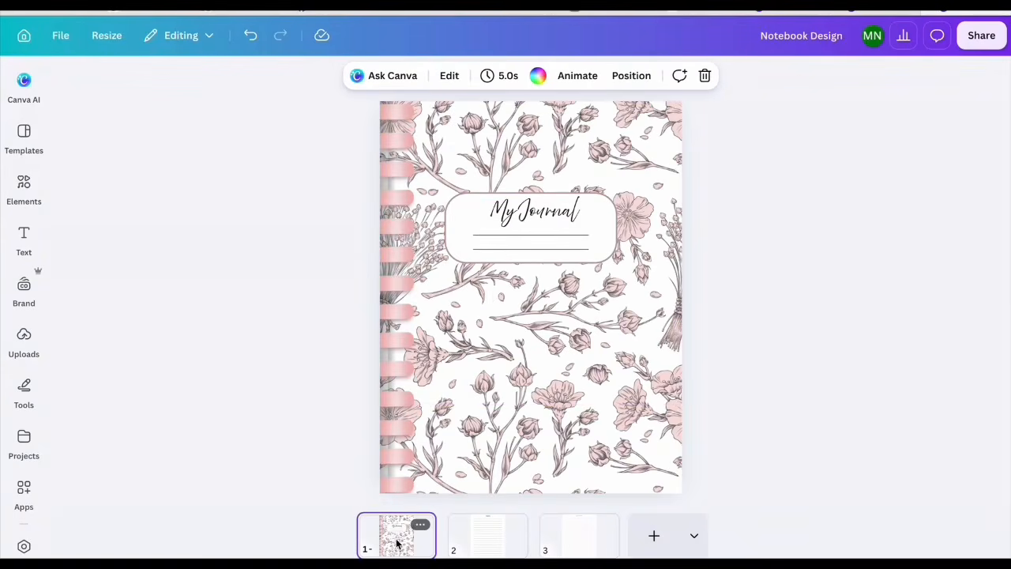
{"action": "left_click", "coordinate": [645, 109]}
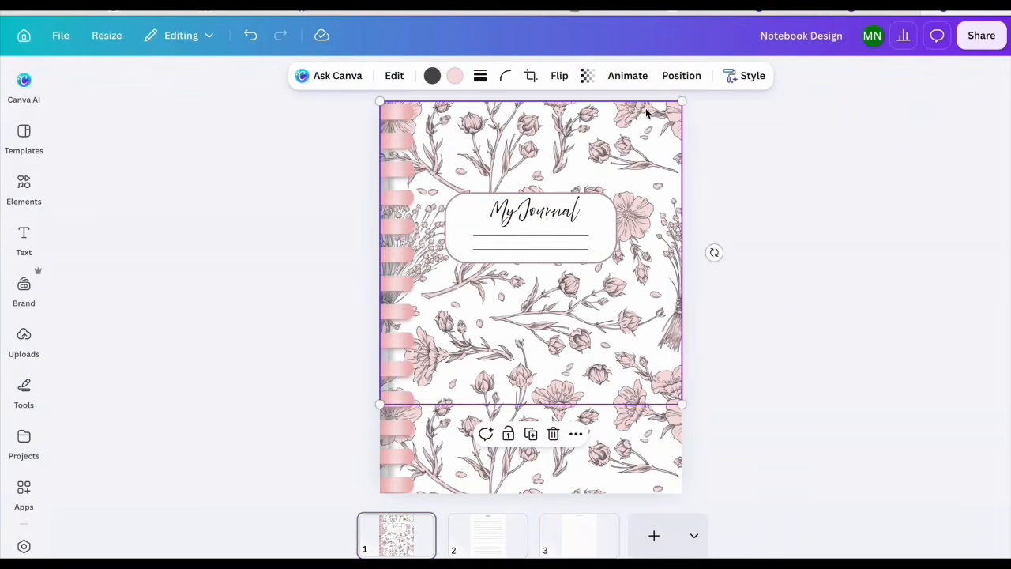
{"action": "scroll", "coordinate": [421, 243], "scroll_direction": "down", "scroll_amount": 2}
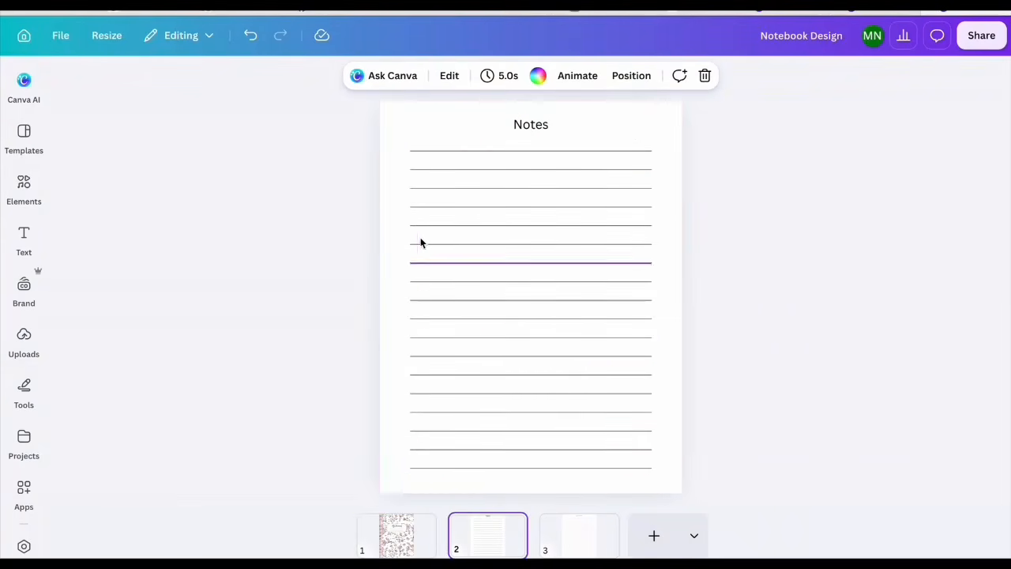
{"action": "left_click", "coordinate": [396, 542]}
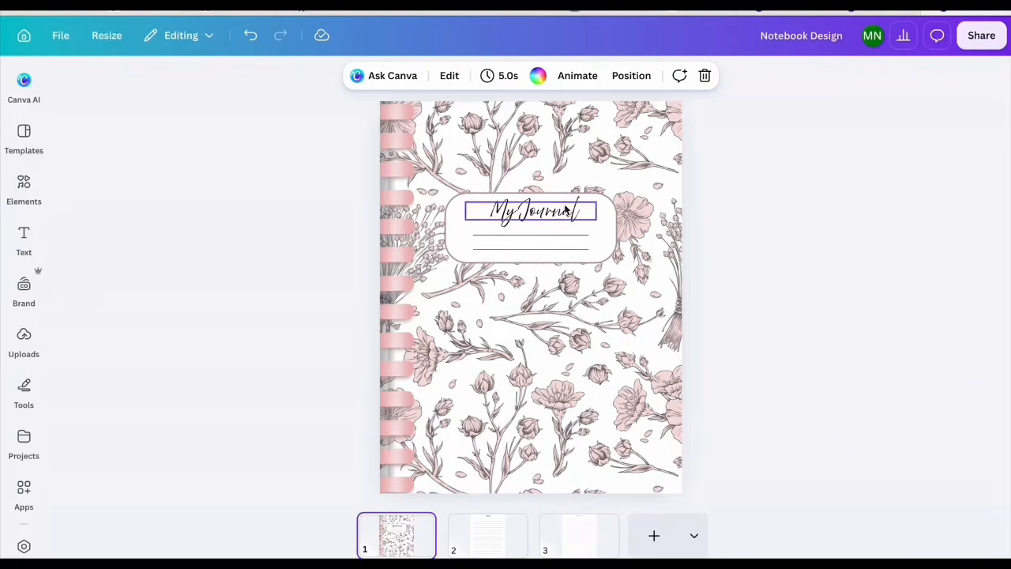
{"action": "left_click", "coordinate": [589, 138]}
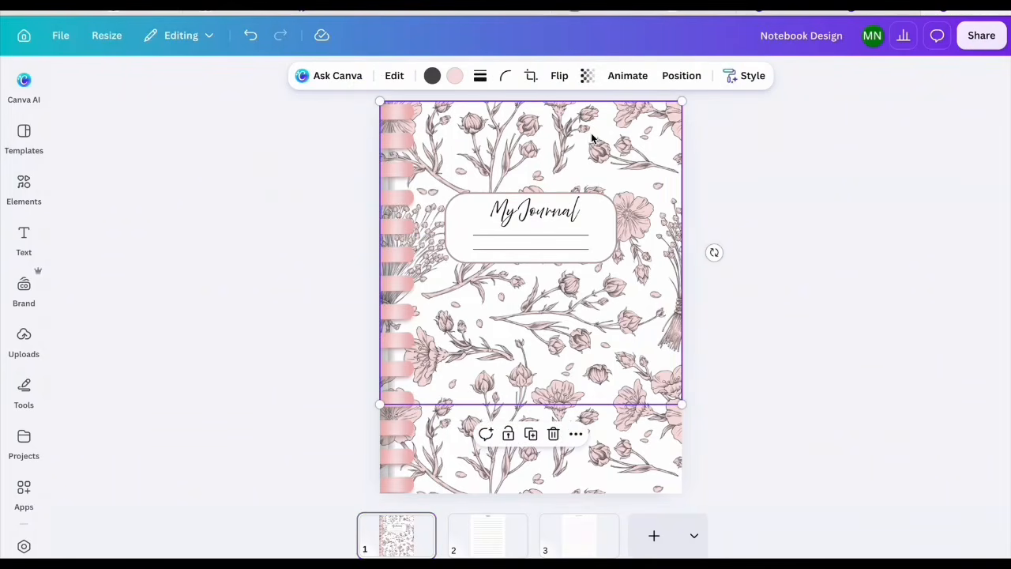
{"action": "left_click", "coordinate": [575, 435]}
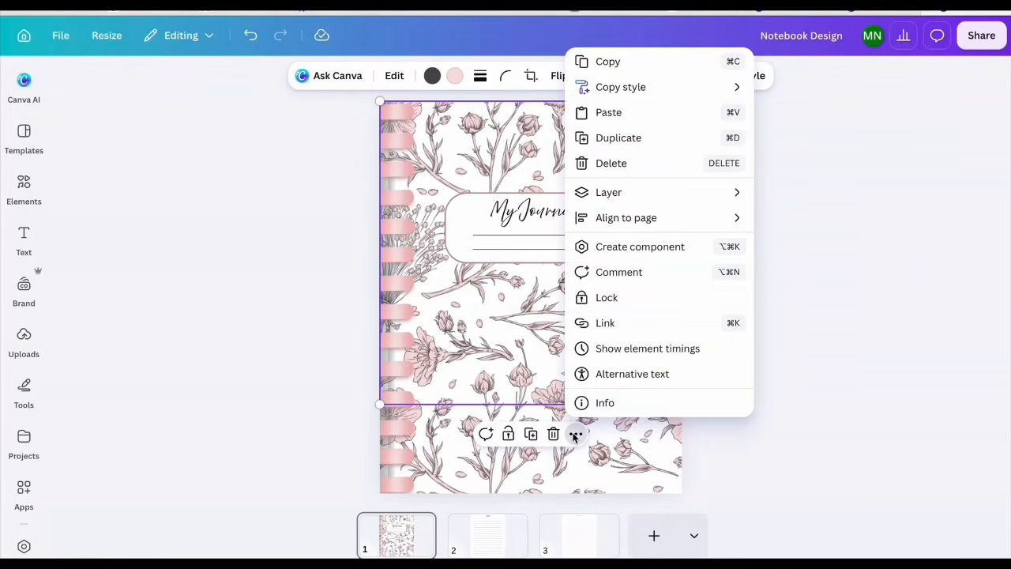
{"action": "left_click", "coordinate": [604, 401]}
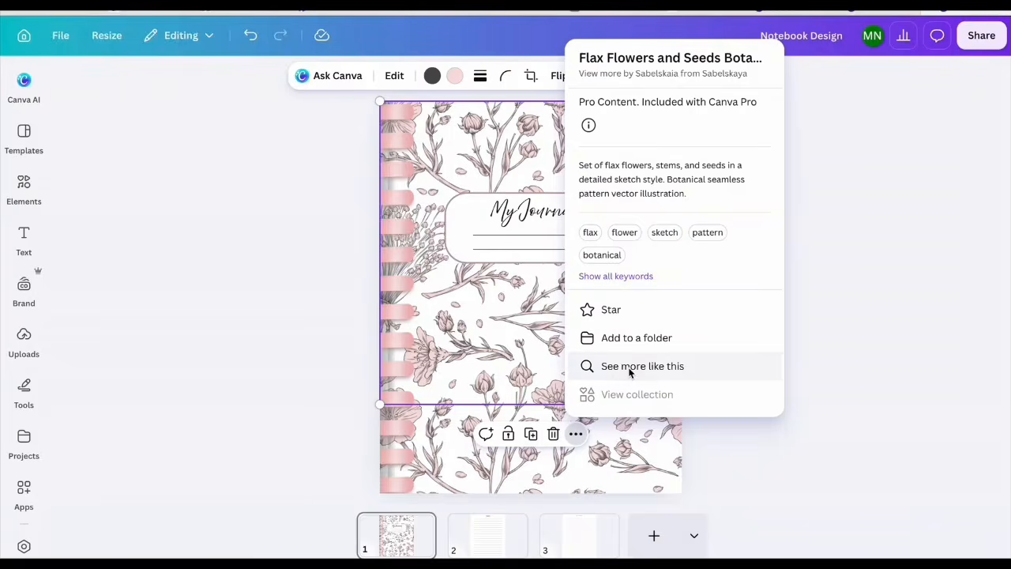
{"action": "left_click", "coordinate": [629, 365]}
Step: Add the line-art poppy bouquet with long stems from the recommended graphics to the Notes page
{"action": "scroll", "coordinate": [132, 315], "scroll_direction": "down", "scroll_amount": 8}
{"action": "scroll", "coordinate": [133, 315], "scroll_direction": "down", "scroll_amount": 5}
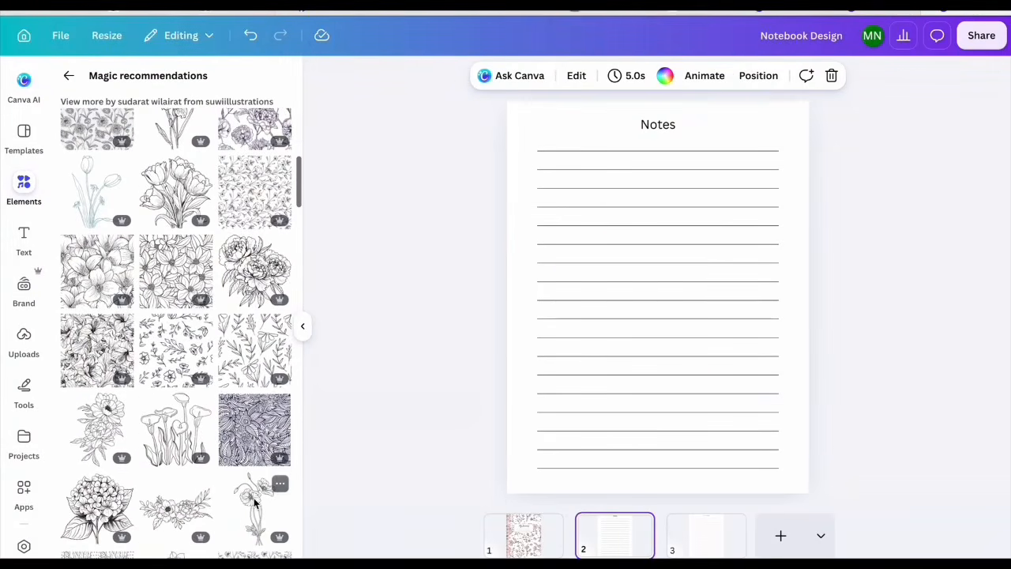
{"action": "left_click", "coordinate": [254, 503]}
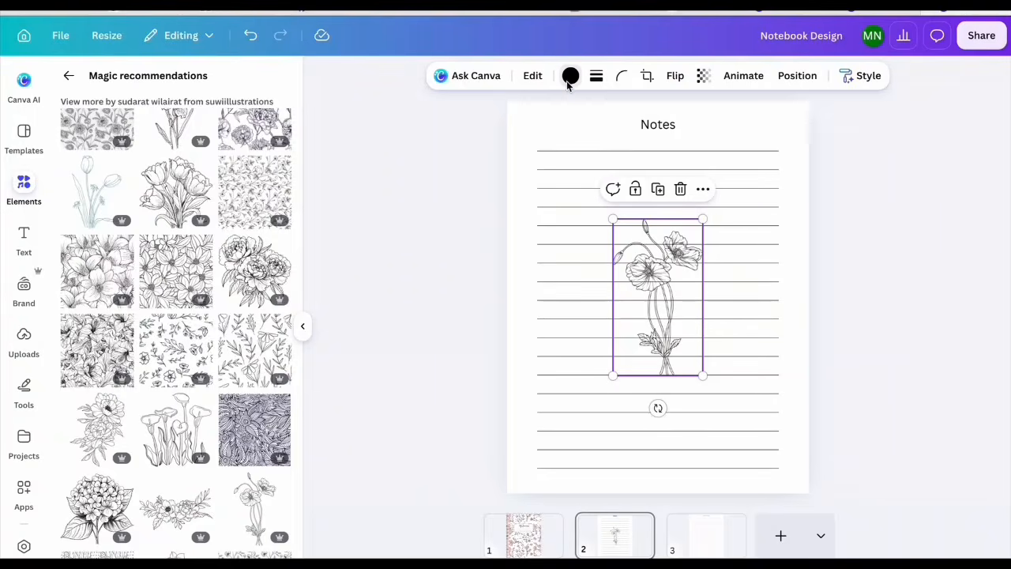
Step: Recolor the poppy bouquet on the Notes page gray red (#b89e9e)
{"action": "left_click", "coordinate": [570, 75]}
{"action": "left_click", "coordinate": [109, 180]}
{"action": "left_click", "coordinate": [111, 234]}
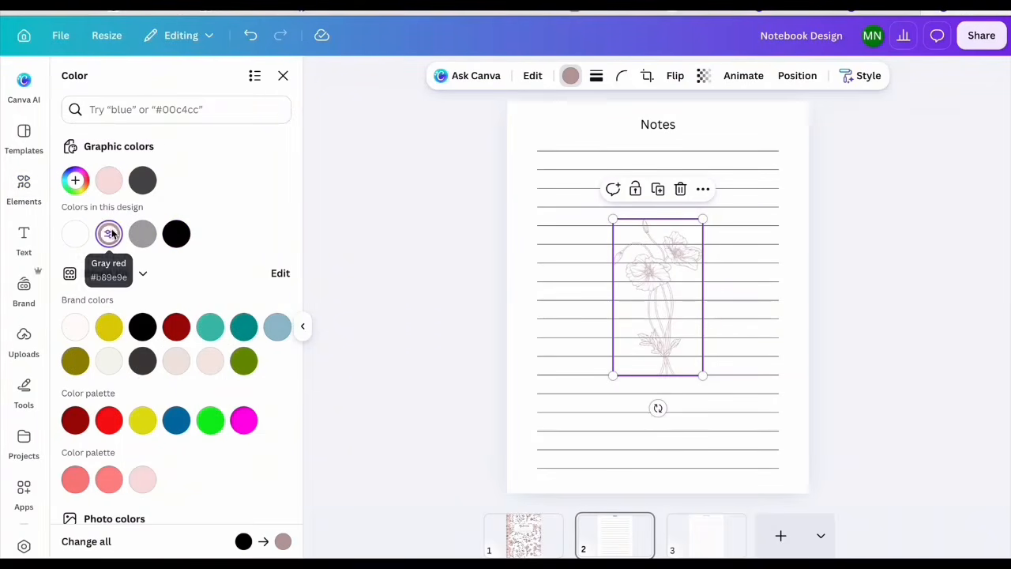
Step: Shrink and tilt the poppy bouquet in the Notes page's upper-left corner, and place a duplicate in the lower-right corner
{"action": "left_click_drag", "start_coordinate": [702, 377], "coordinate": [674, 327]}
{"action": "left_click_drag", "start_coordinate": [627, 284], "coordinate": [516, 198]}
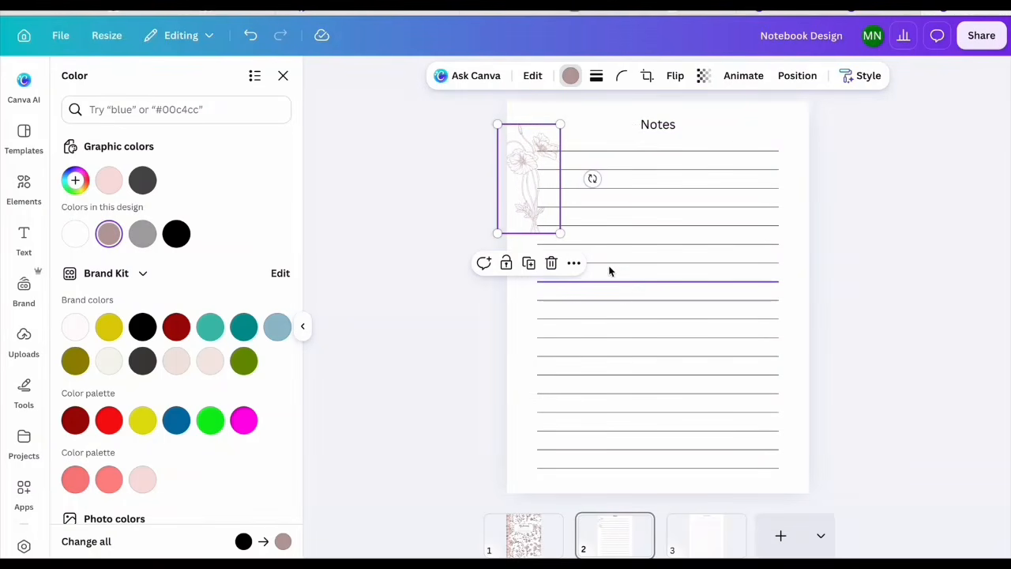
{"action": "left_click_drag", "start_coordinate": [592, 176], "coordinate": [561, 203]}
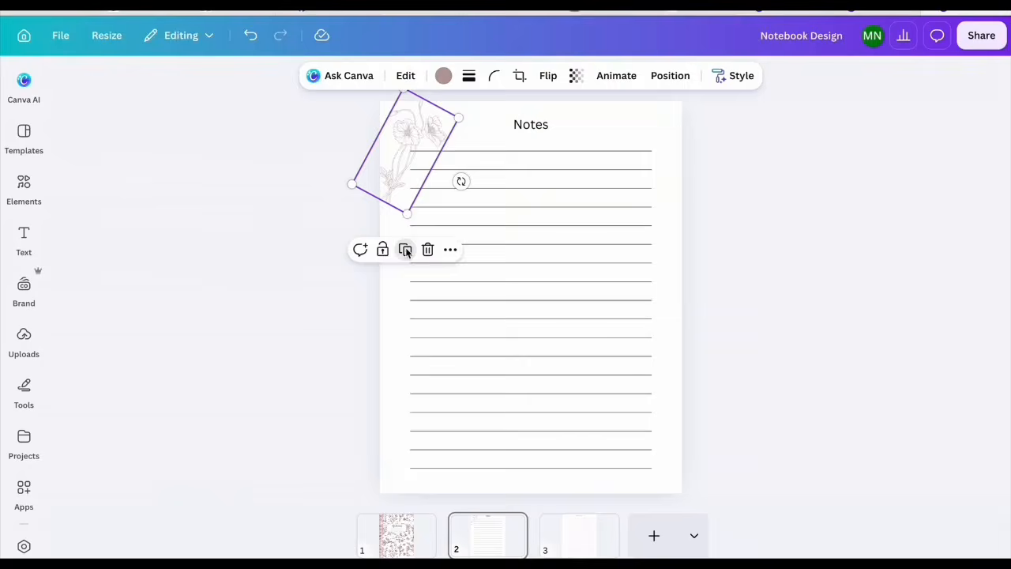
{"action": "left_click", "coordinate": [405, 250]}
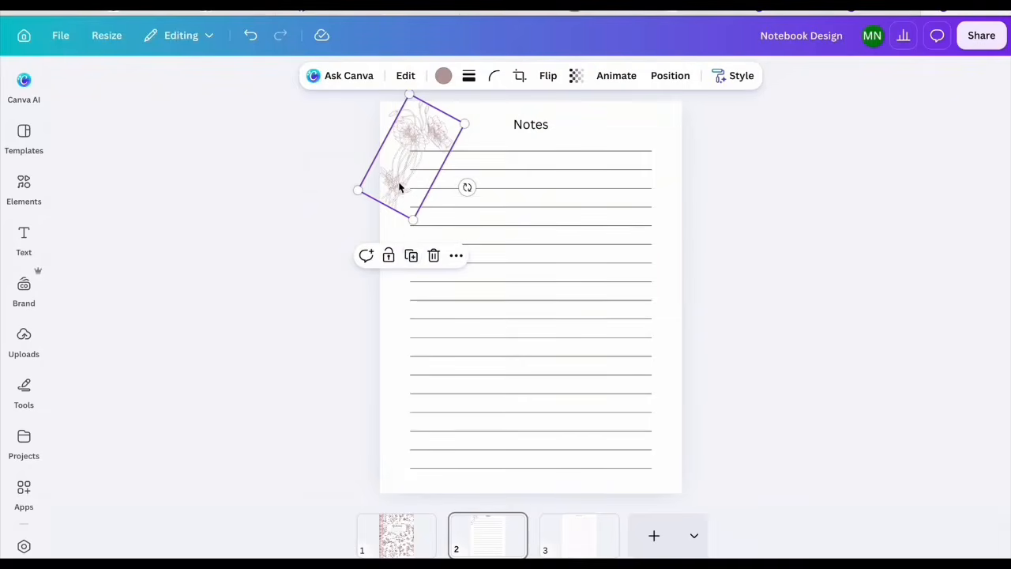
{"action": "left_click_drag", "start_coordinate": [411, 171], "coordinate": [645, 457]}
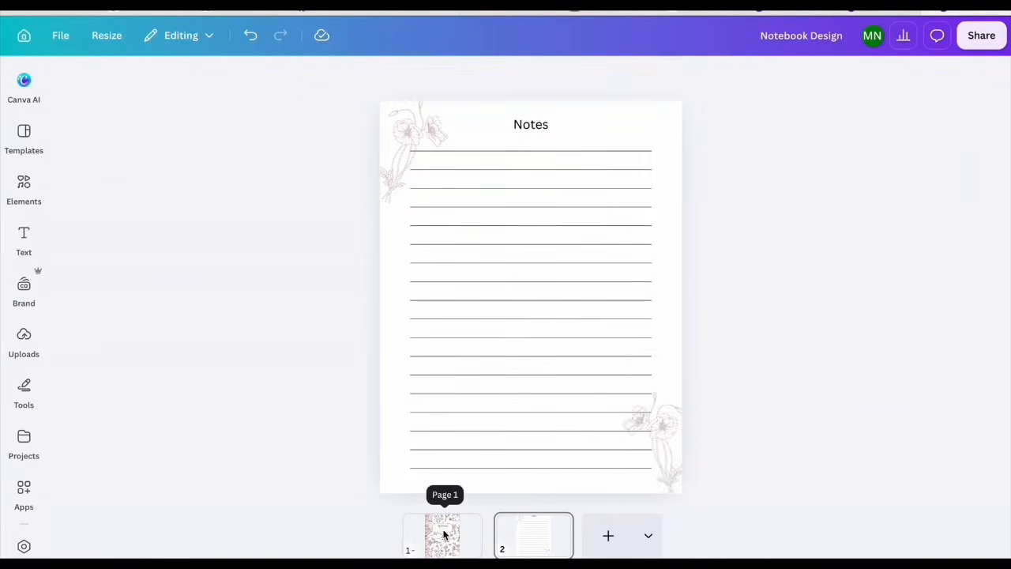
Step: Review the finished cover and the Notes page by switching between them
{"action": "left_click", "coordinate": [443, 534]}
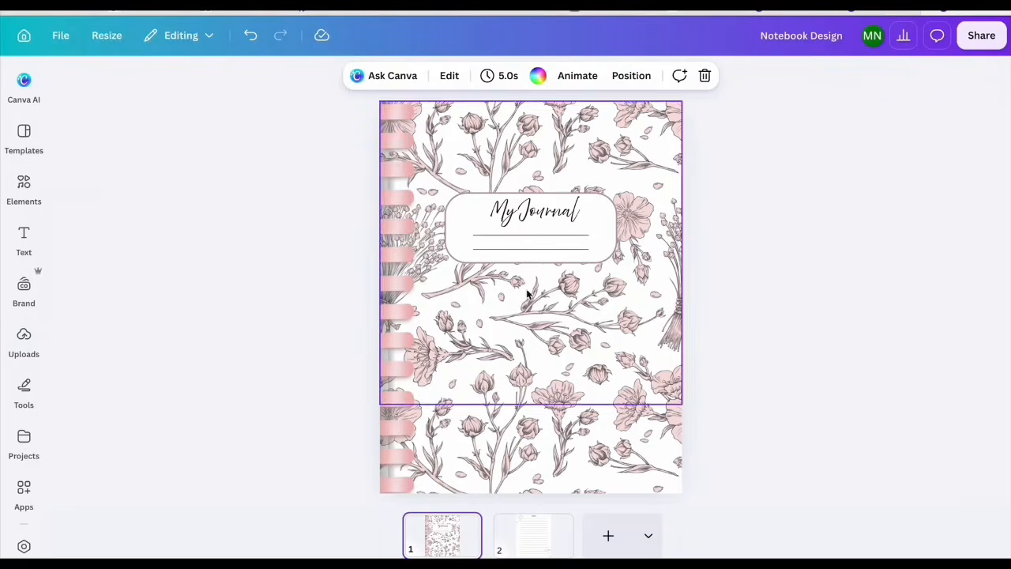
{"action": "left_click", "coordinate": [537, 537]}
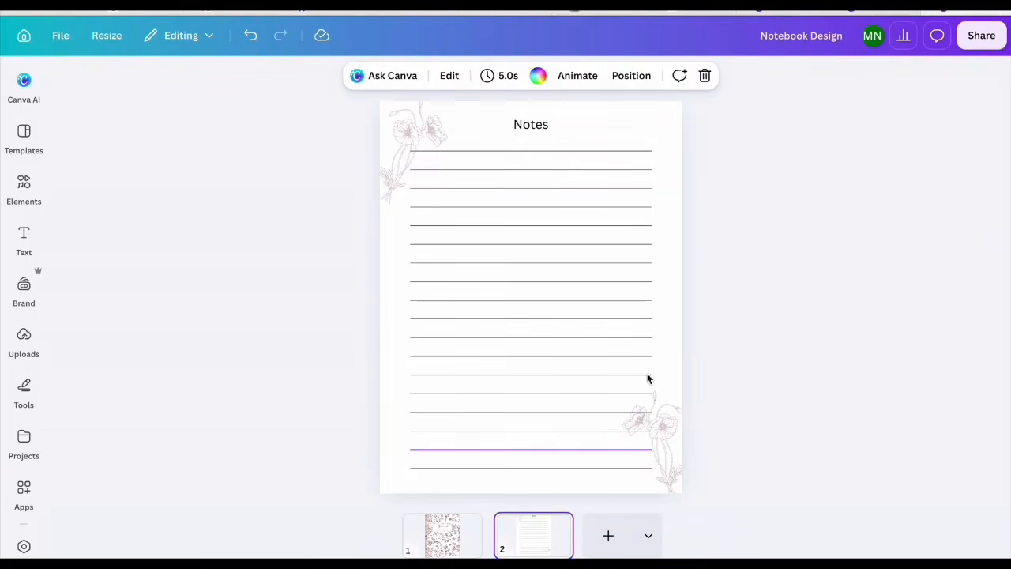
{"action": "left_click", "coordinate": [243, 327]}
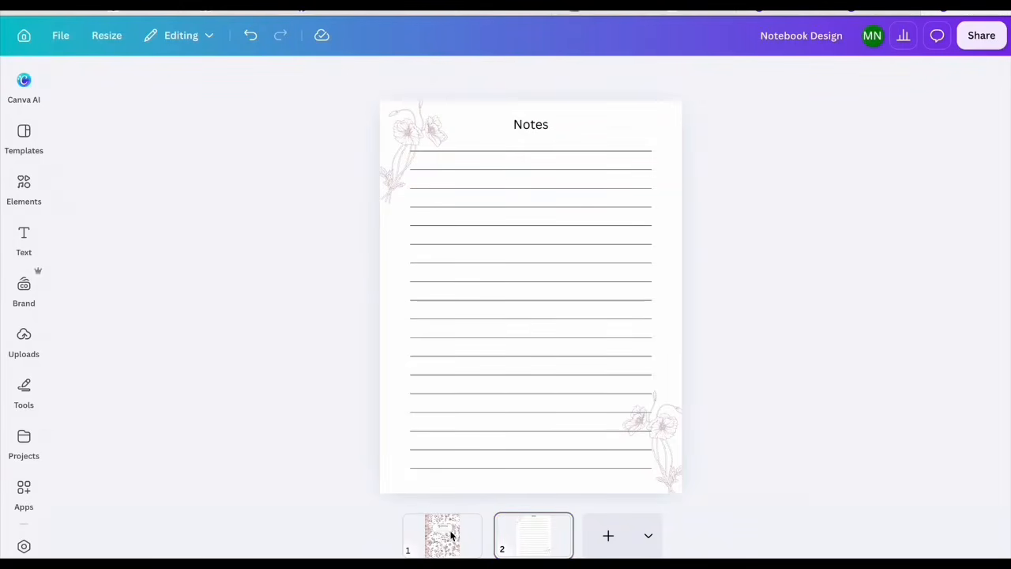
{"action": "left_click", "coordinate": [452, 535]}
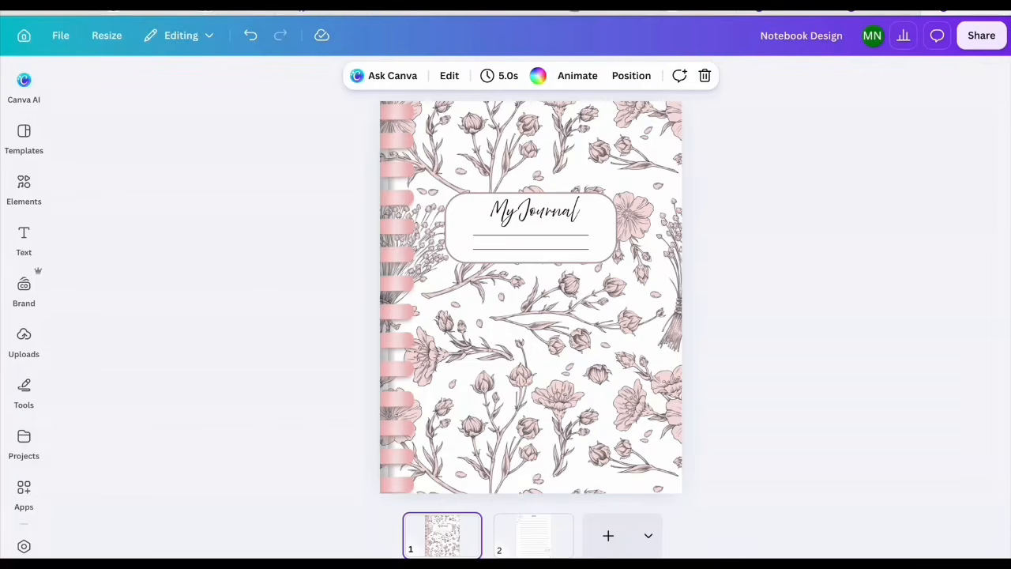
Step: Show all pages in a grid and duplicate the Notes page four times
{"action": "left_click", "coordinate": [947, 562]}
{"action": "left_click", "coordinate": [320, 118]}
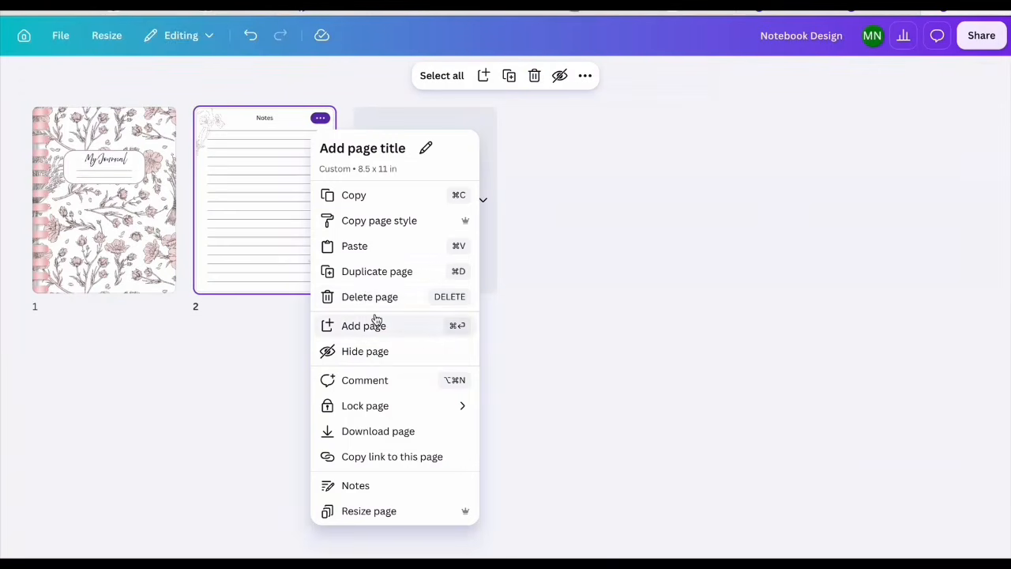
{"action": "left_click", "coordinate": [363, 272]}
{"action": "key", "text": "super+d"}
{"action": "key", "text": "super+d"}
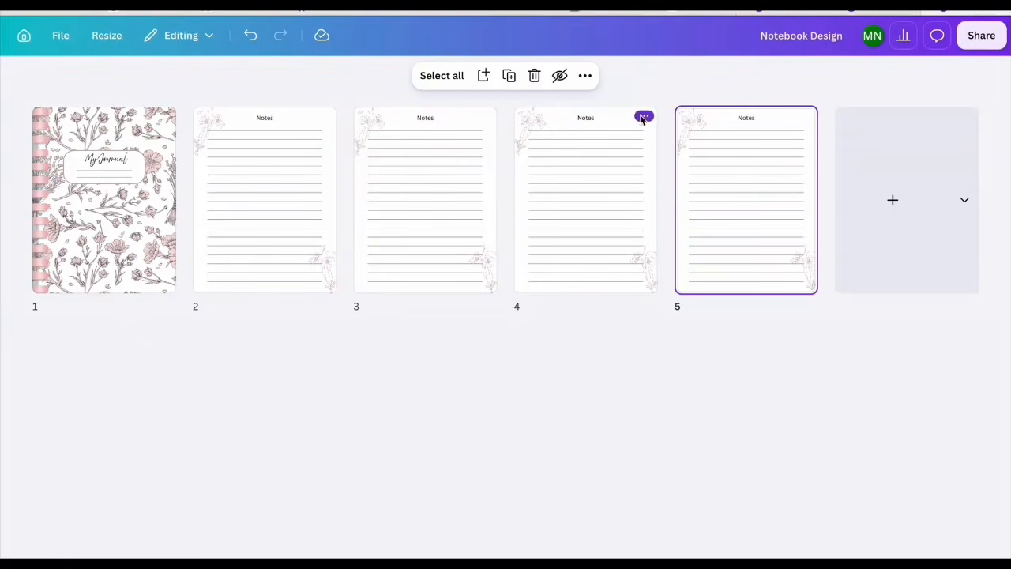
{"action": "key", "text": "super+d"}
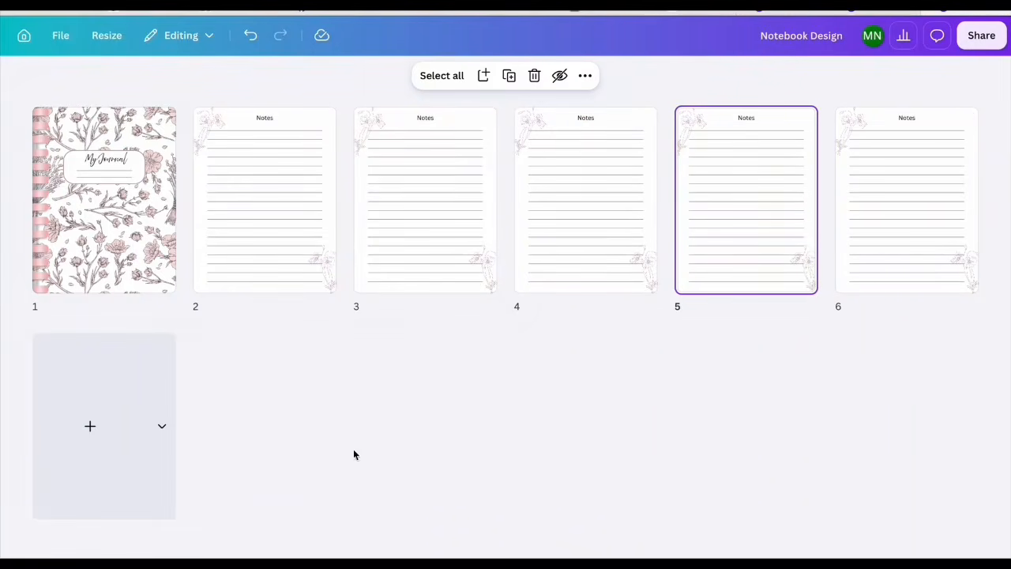
Step: Undo the page duplications until only the cover and one Notes page remain
{"action": "left_click", "coordinate": [513, 298]}
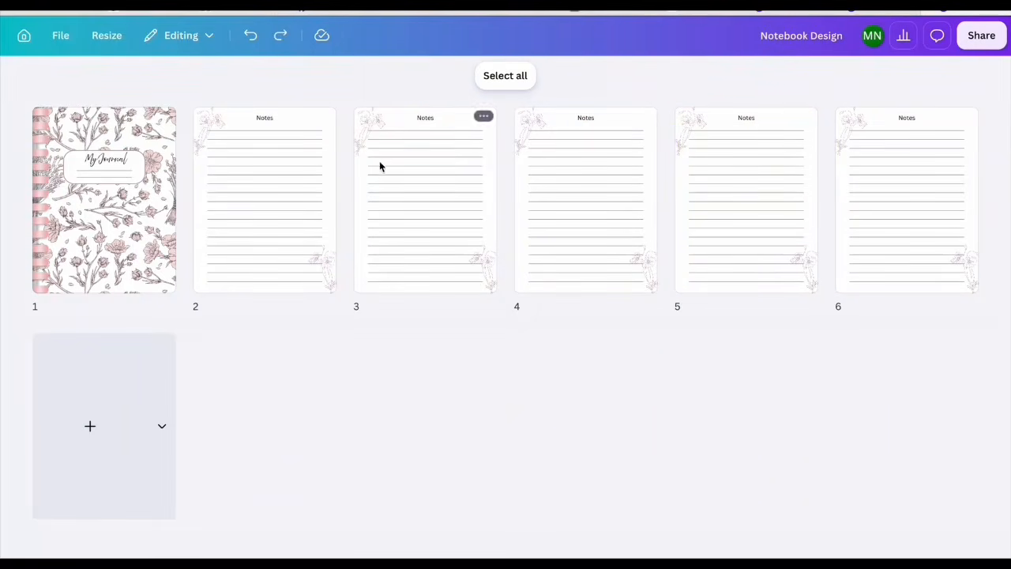
{"action": "left_click", "coordinate": [253, 35]}
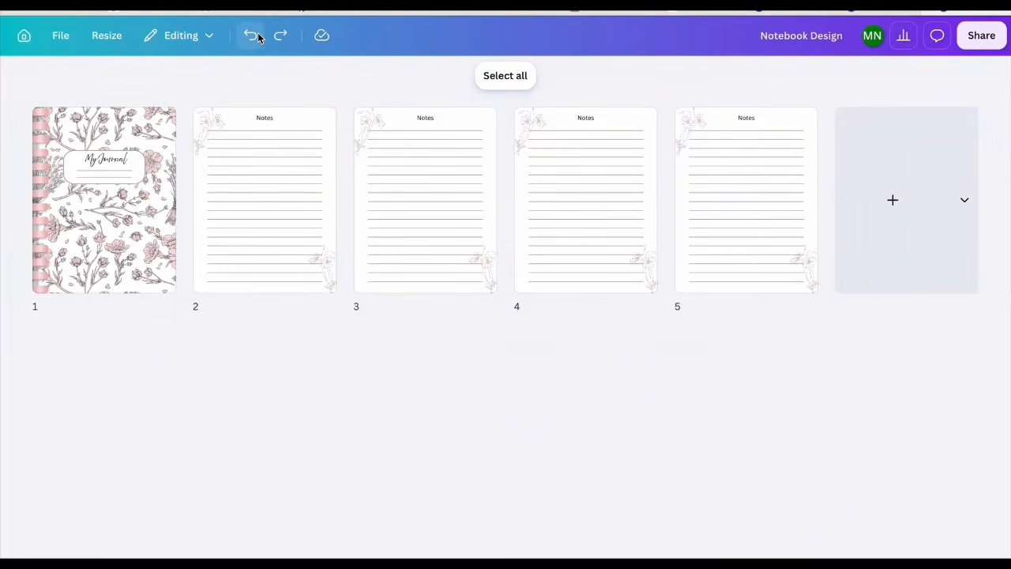
{"action": "left_click", "coordinate": [255, 36]}
{"action": "left_click", "coordinate": [253, 36]}
{"action": "left_click", "coordinate": [255, 36]}
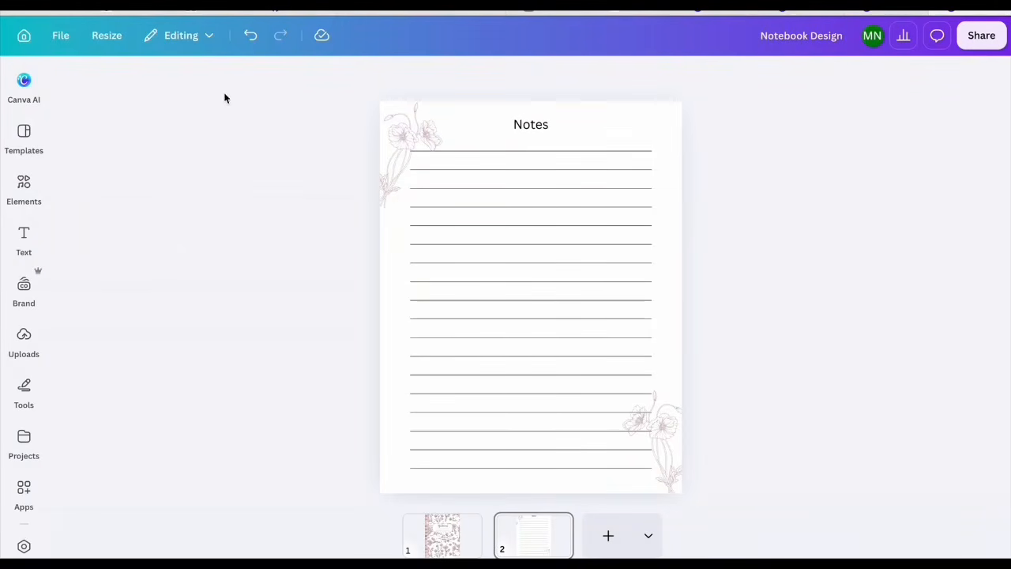
Step: Make a copy of the whole notebook design
{"action": "left_click", "coordinate": [62, 36]}
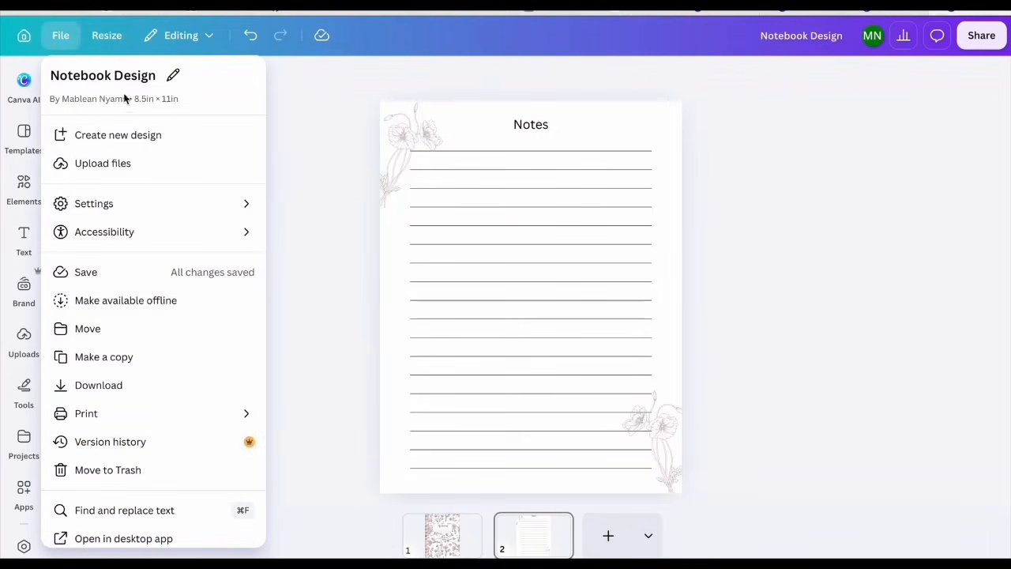
{"action": "left_click", "coordinate": [108, 358]}
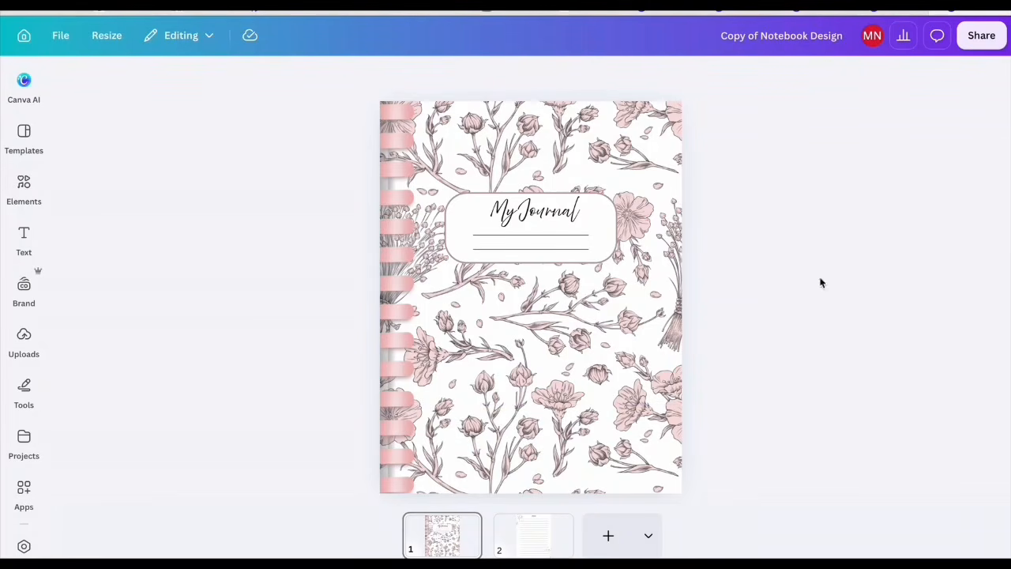
Step: Delete both pink spiral-ring strips along the left edge of the copied cover
{"action": "left_click", "coordinate": [23, 188]}
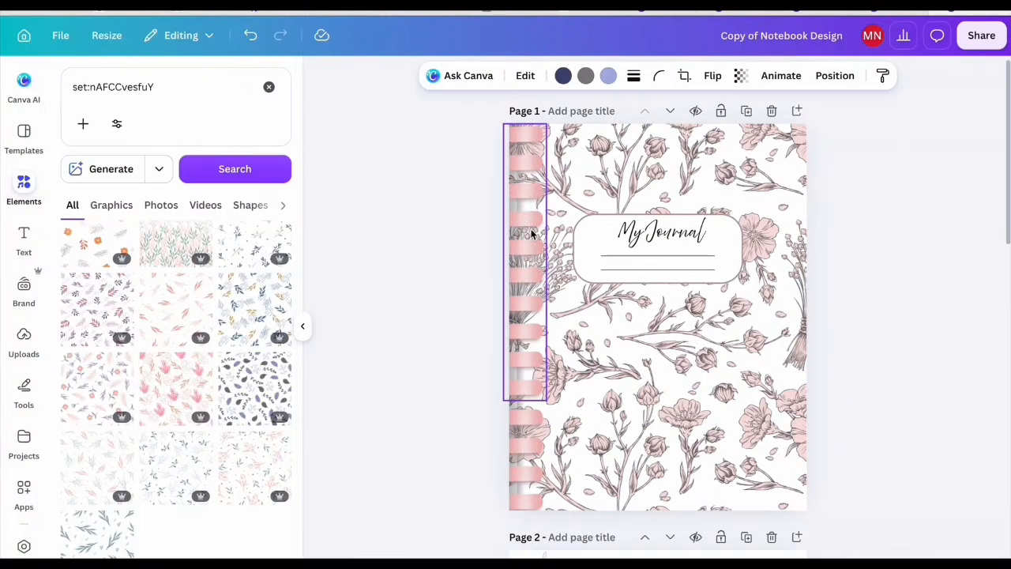
{"action": "left_click", "coordinate": [526, 209]}
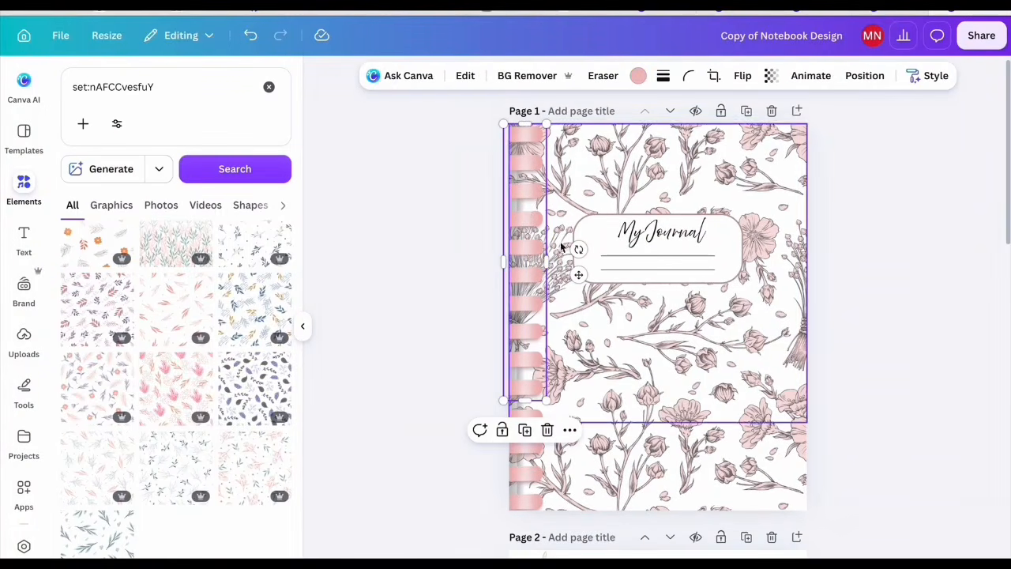
{"action": "left_click", "coordinate": [546, 429]}
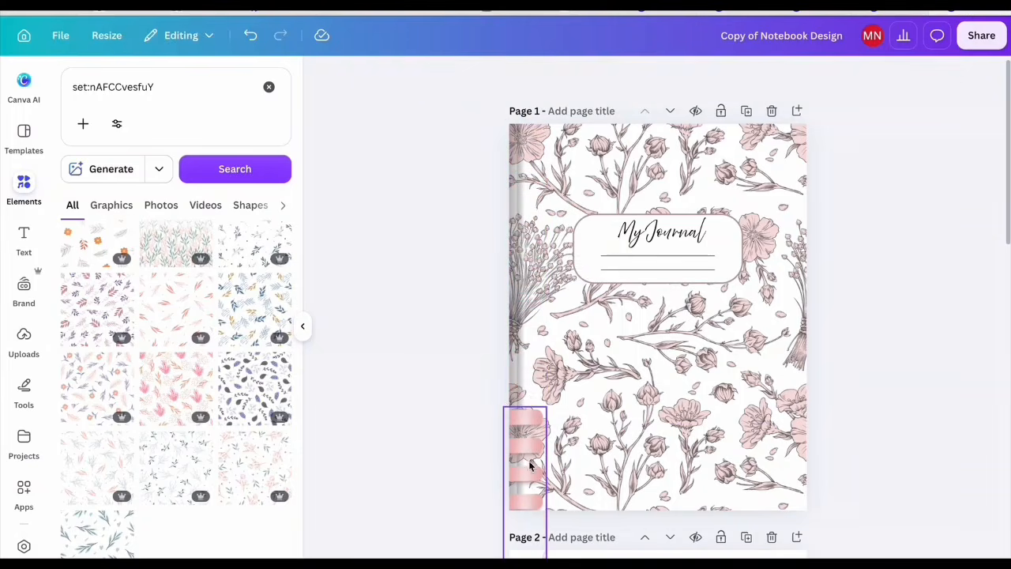
{"action": "left_click", "coordinate": [533, 463]}
{"action": "left_click", "coordinate": [547, 378]}
Step: Remove the upper and lower pink floral pattern pieces from the copied cover
{"action": "left_click", "coordinate": [534, 180]}
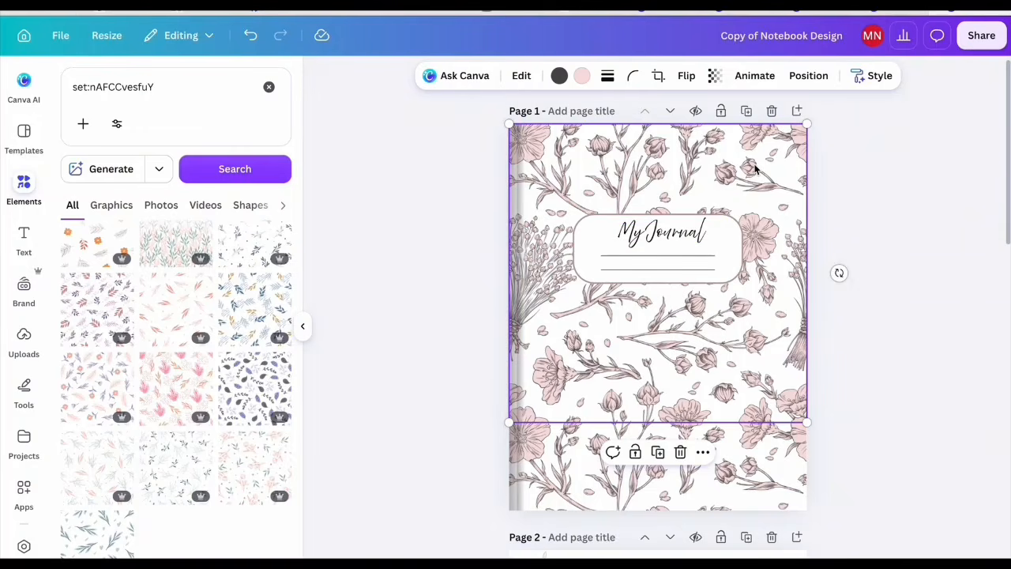
{"action": "left_click_drag", "start_coordinate": [755, 168], "coordinate": [742, 173]}
{"action": "left_click_drag", "start_coordinate": [733, 359], "coordinate": [712, 480]}
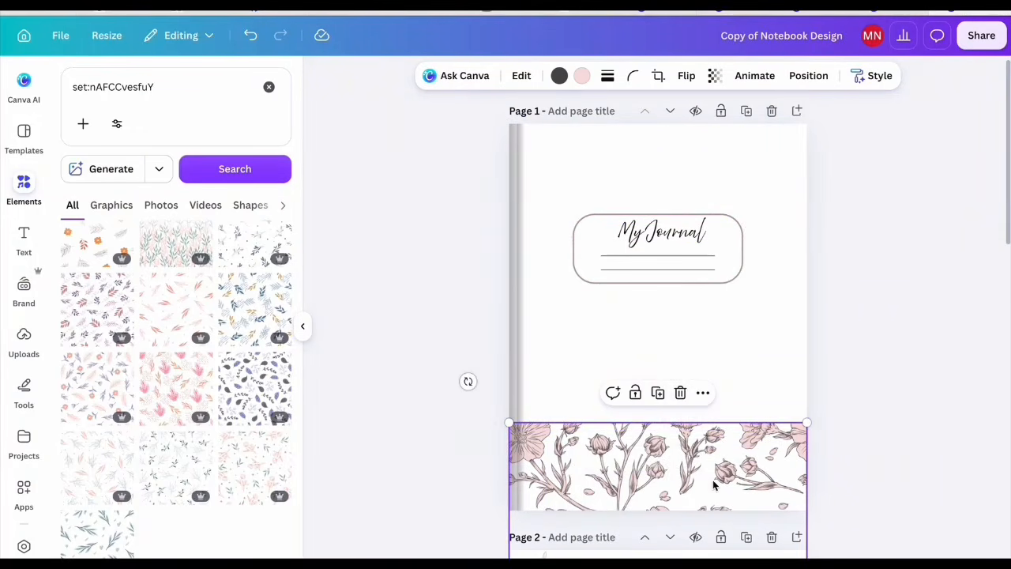
{"action": "left_click", "coordinate": [680, 393]}
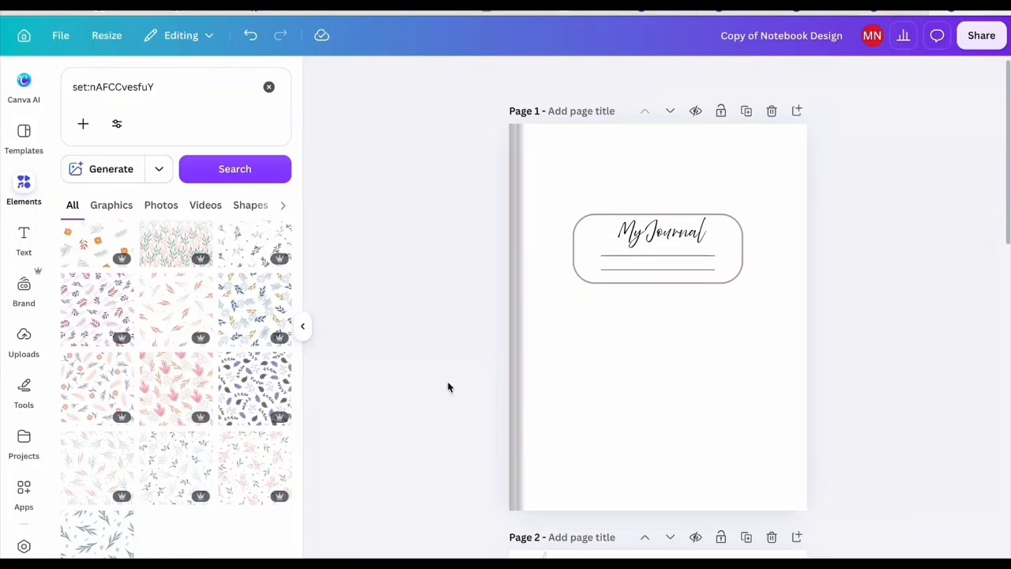
Step: Add the purple and gray leaf pattern and enlarge it to fill the whole cover behind the "My Journal" label
{"action": "left_click", "coordinate": [253, 387]}
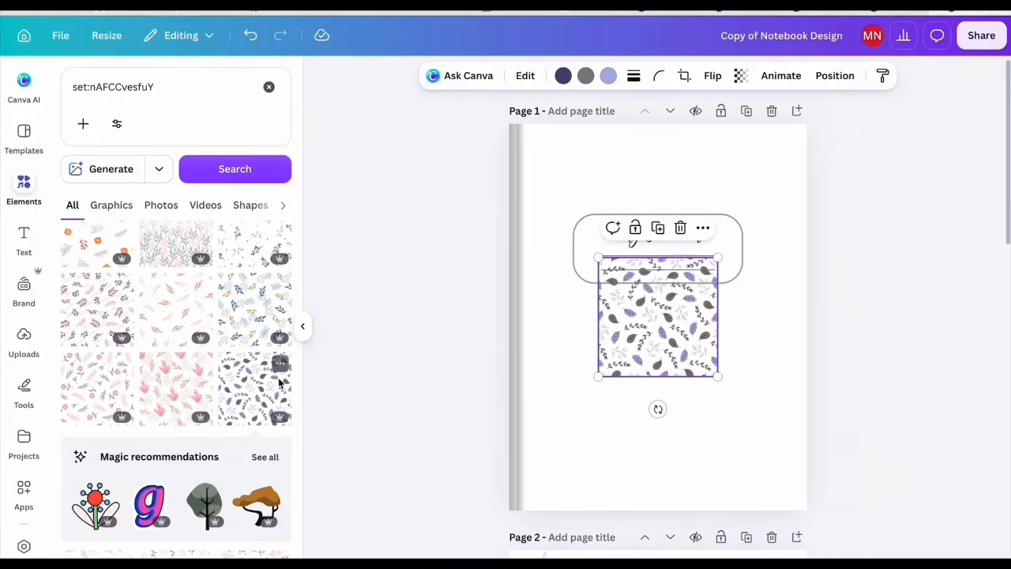
{"action": "left_click_drag", "start_coordinate": [667, 316], "coordinate": [581, 198]}
{"action": "left_click_drag", "start_coordinate": [631, 248], "coordinate": [691, 564]}
{"action": "left_click_drag", "start_coordinate": [857, 471], "coordinate": [901, 517]}
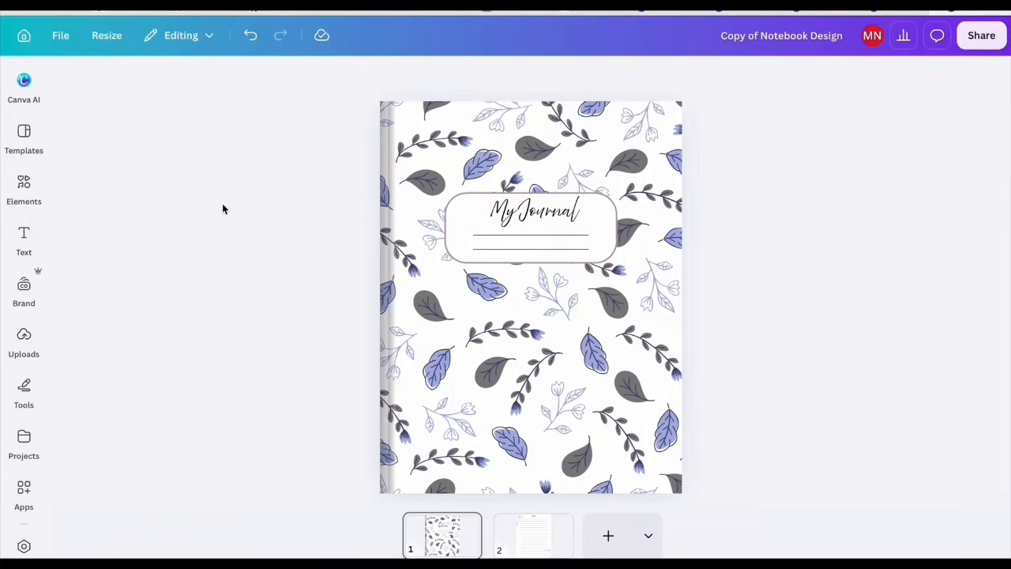
Step: Search the elements for "cloud" and add the black-outlined white cloud graphic to the cover
{"action": "left_click", "coordinate": [24, 190]}
{"action": "left_click", "coordinate": [158, 91]}
{"action": "type", "text": "cloud"}
{"action": "key", "text": "Return"}
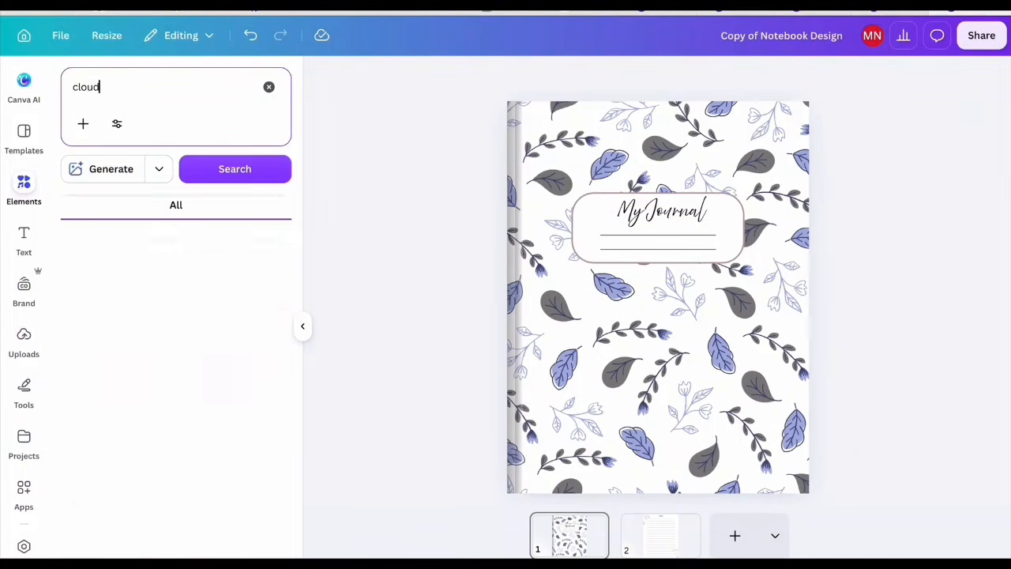
{"action": "left_click", "coordinate": [161, 205]}
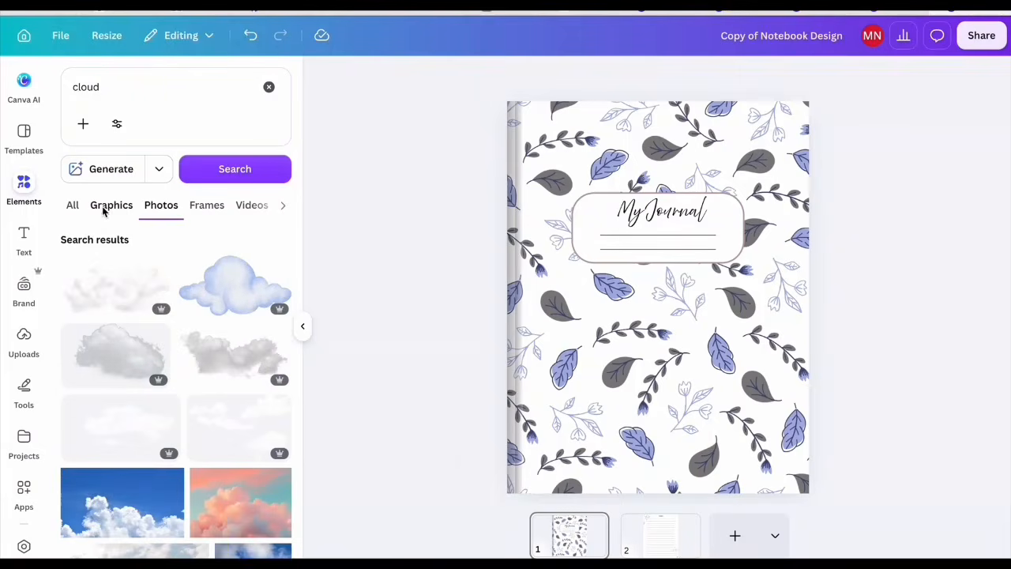
{"action": "left_click", "coordinate": [111, 206]}
{"action": "scroll", "coordinate": [169, 377], "scroll_direction": "down", "scroll_amount": 5}
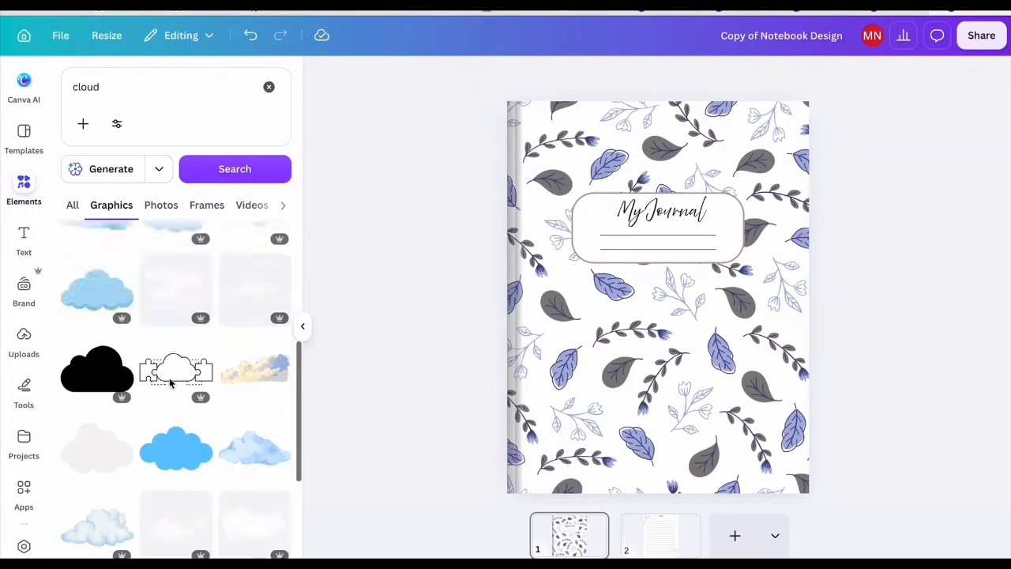
{"action": "left_click", "coordinate": [96, 478]}
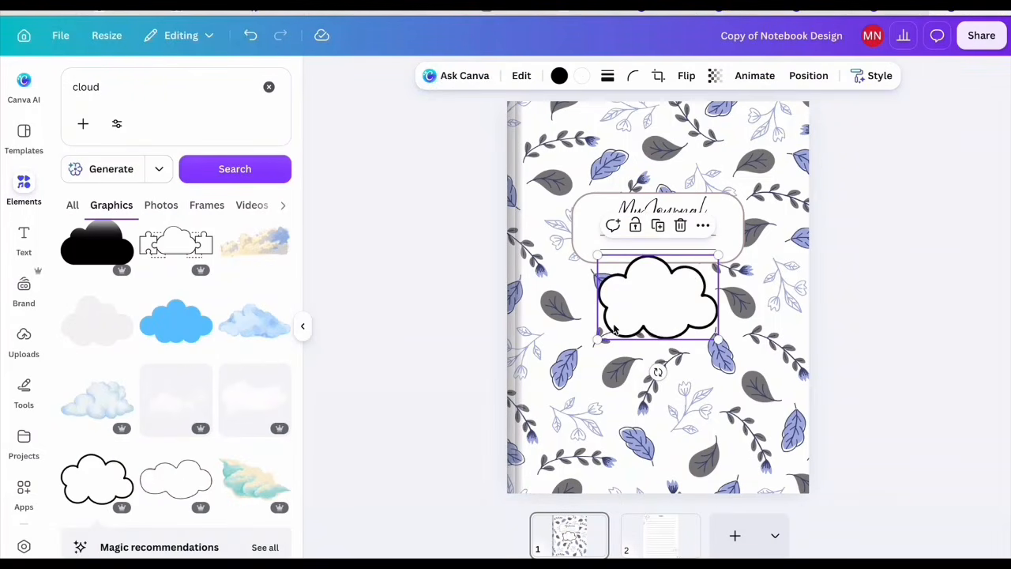
Step: Enlarge the cloud, fill it with the pattern's lavender and make its outline white
{"action": "left_click_drag", "start_coordinate": [719, 253], "coordinate": [774, 222]}
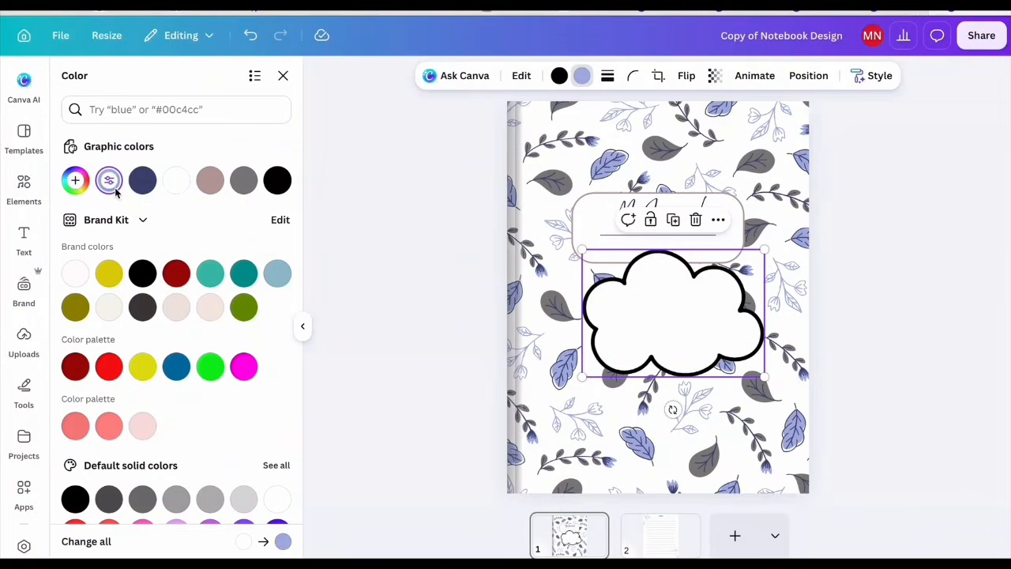
{"action": "left_click", "coordinate": [109, 180]}
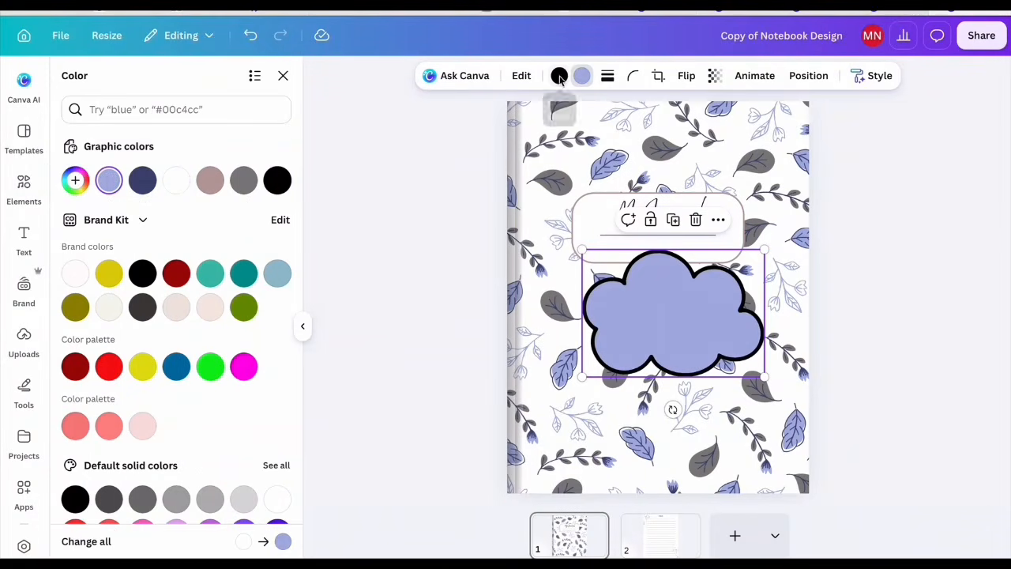
{"action": "left_click", "coordinate": [176, 181]}
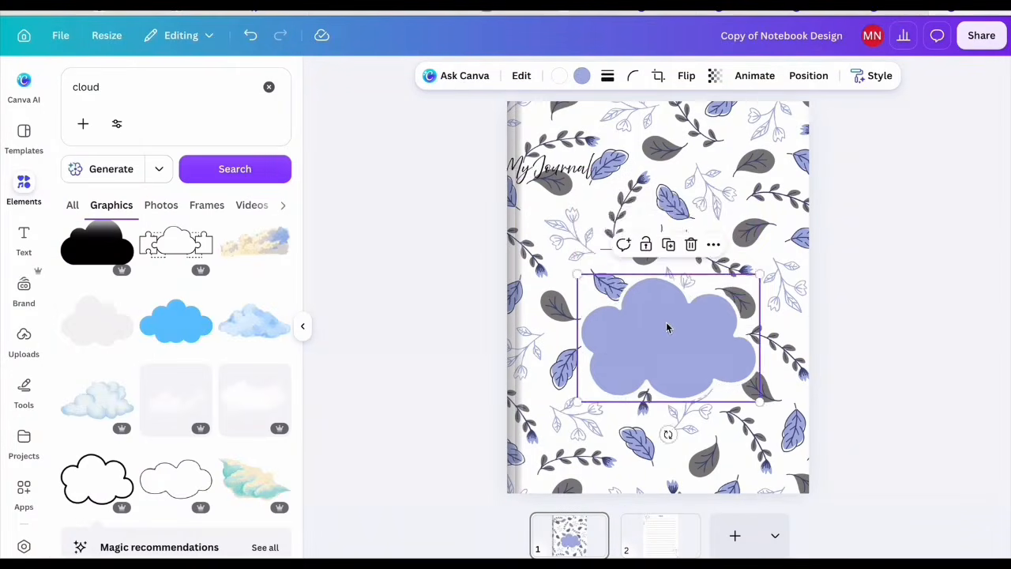
Step: Position the lavender cloud in place of the rounded label and move the "My Journal" title onto it
{"action": "left_click_drag", "start_coordinate": [667, 327], "coordinate": [655, 199]}
{"action": "left_click", "coordinate": [537, 178]}
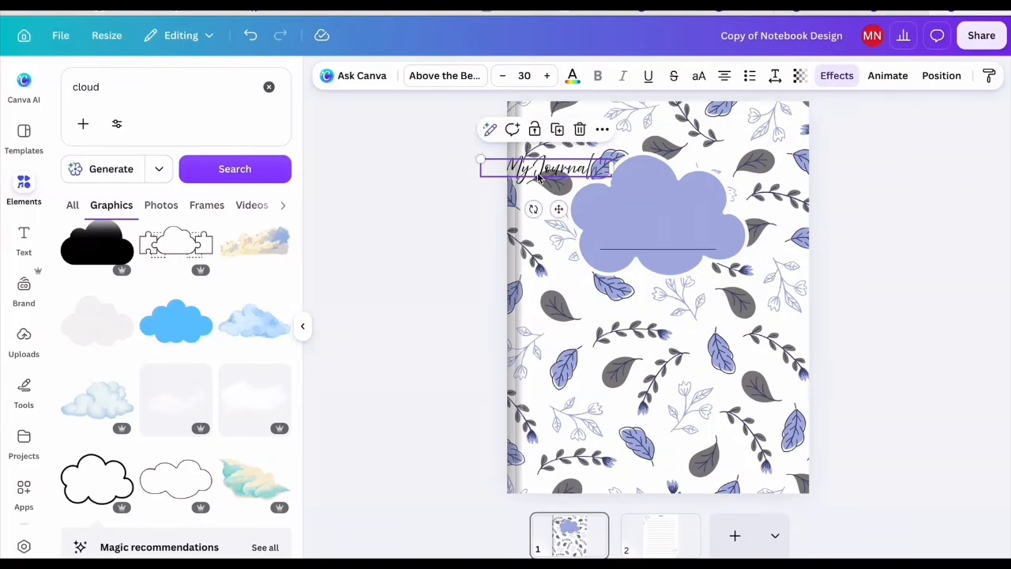
{"action": "left_click_drag", "start_coordinate": [563, 210], "coordinate": [670, 240]}
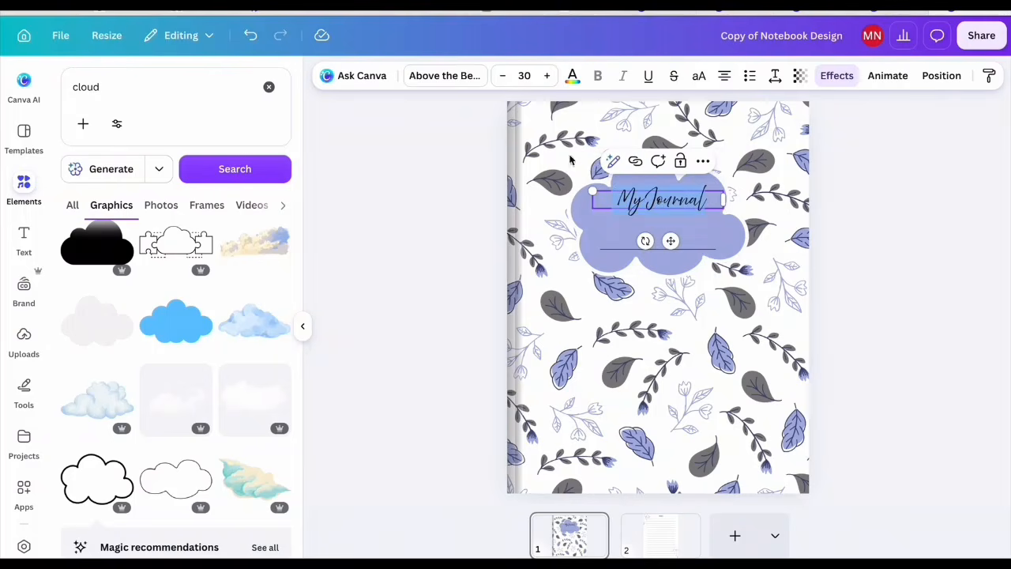
Step: Set the cover title in Fredoka, change its text to NOTEBOOK, enlarge it to about size 40 and color it white
{"action": "left_click", "coordinate": [422, 76]}
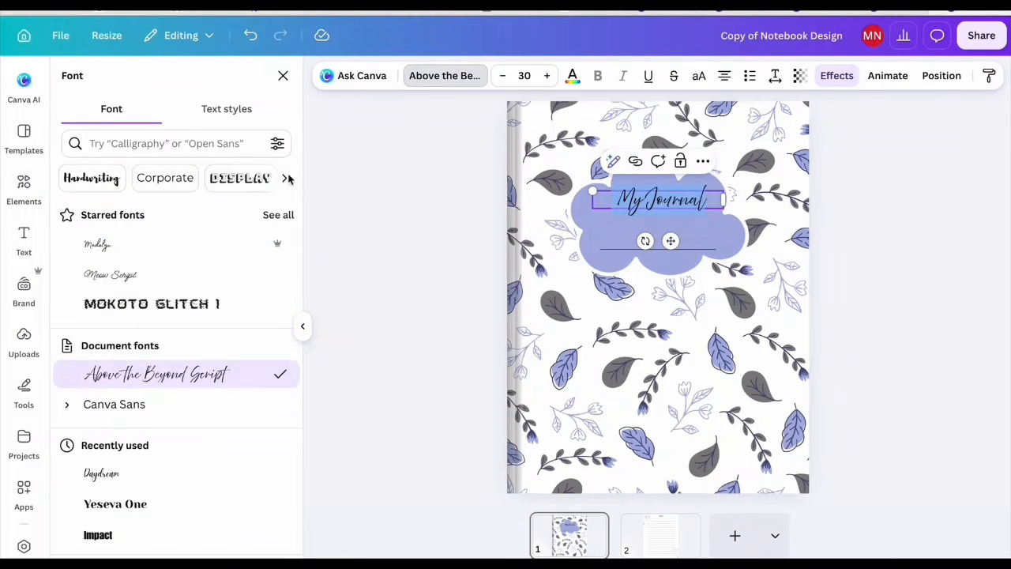
{"action": "scroll", "coordinate": [175, 360], "scroll_direction": "down", "scroll_amount": 5}
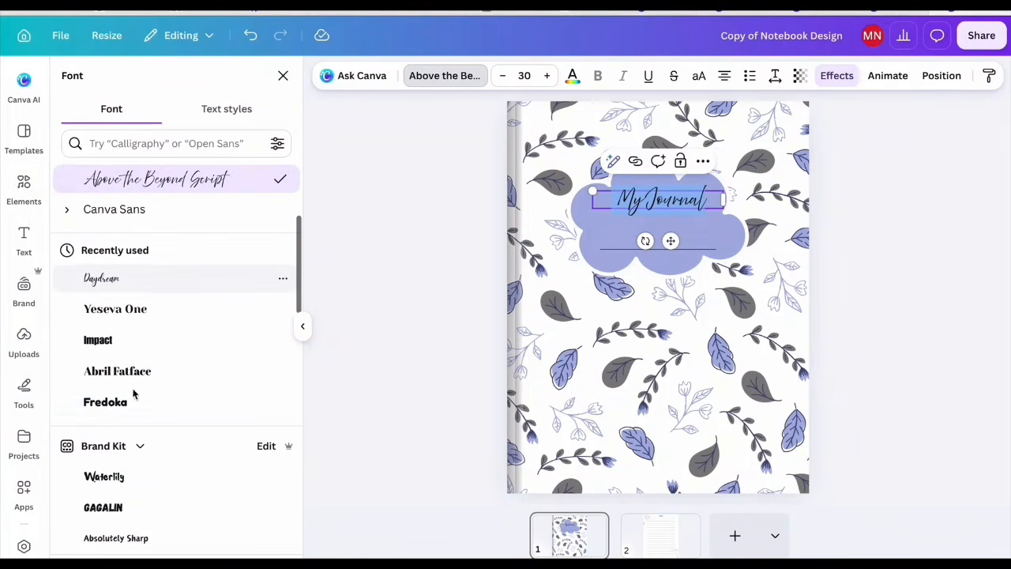
{"action": "left_click", "coordinate": [110, 401]}
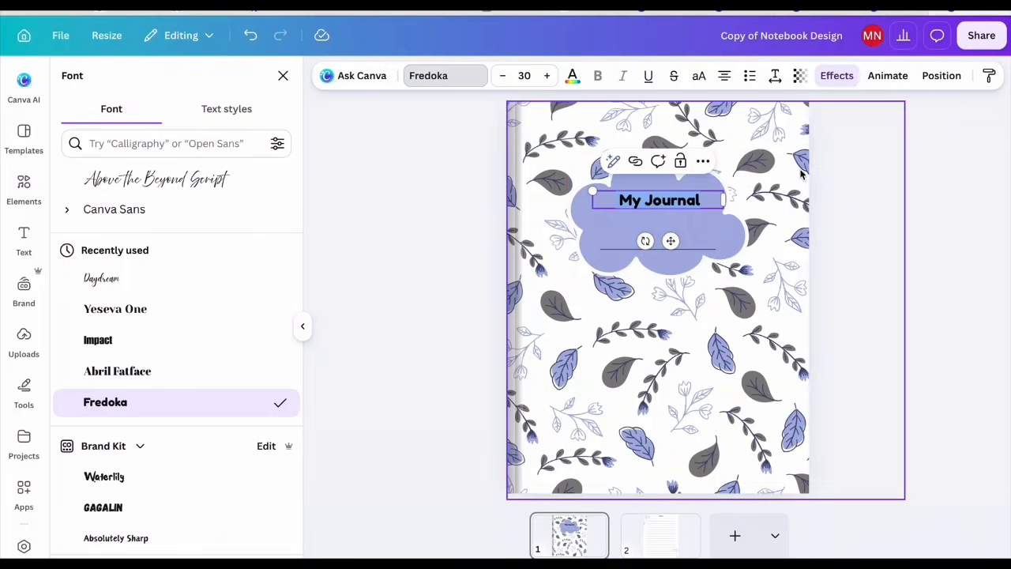
{"action": "left_click_drag", "start_coordinate": [593, 191], "coordinate": [567, 187]}
{"action": "type", "text": "NOTEBOOK"}
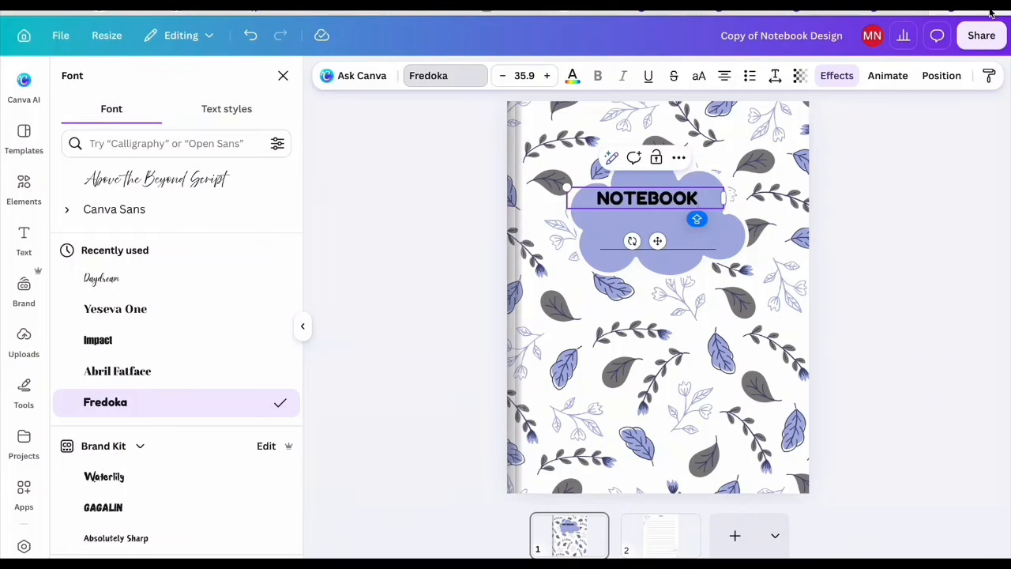
{"action": "left_click", "coordinate": [573, 75]}
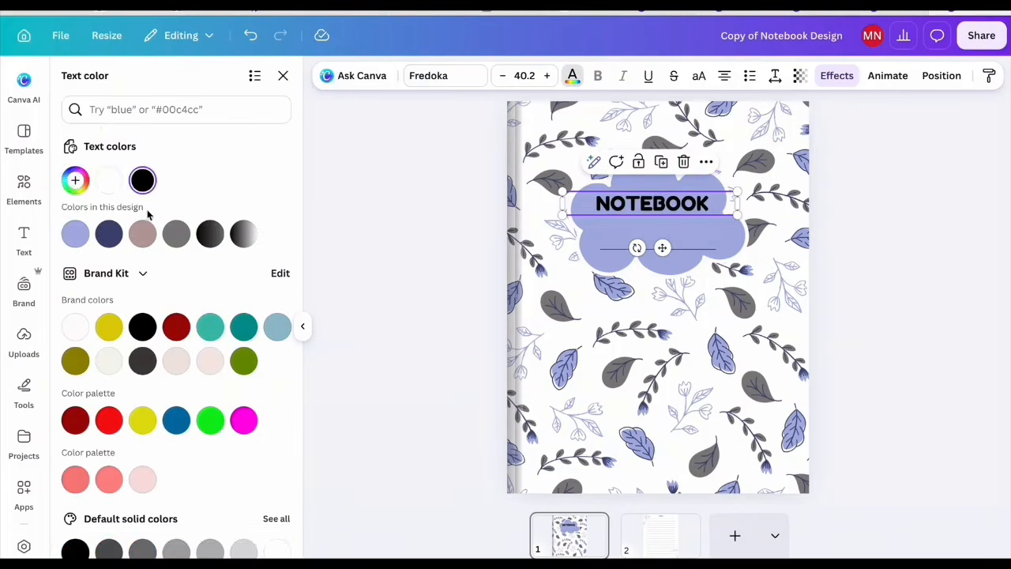
{"action": "left_click", "coordinate": [109, 180]}
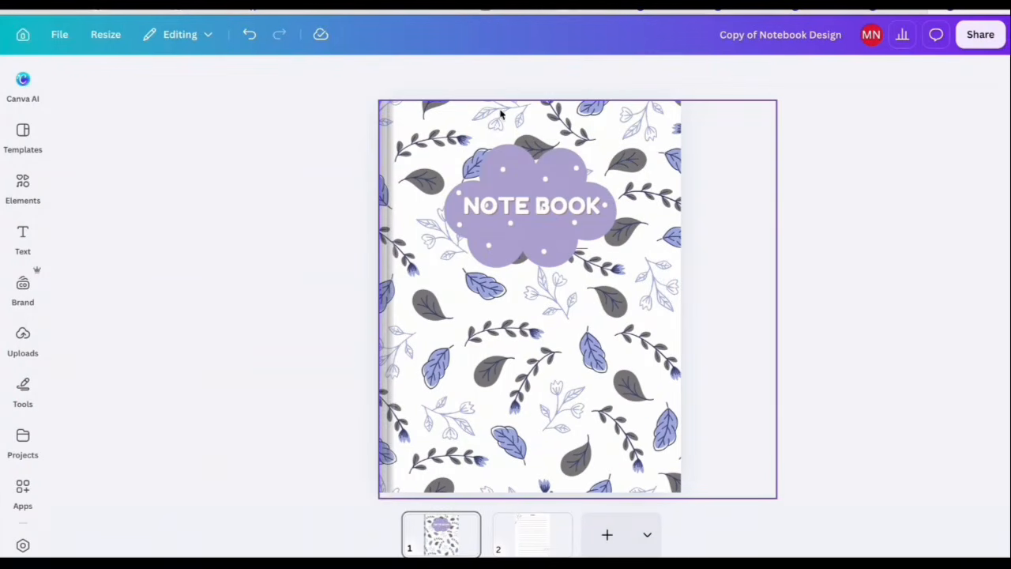
{"action": "left_click", "coordinate": [513, 169]}
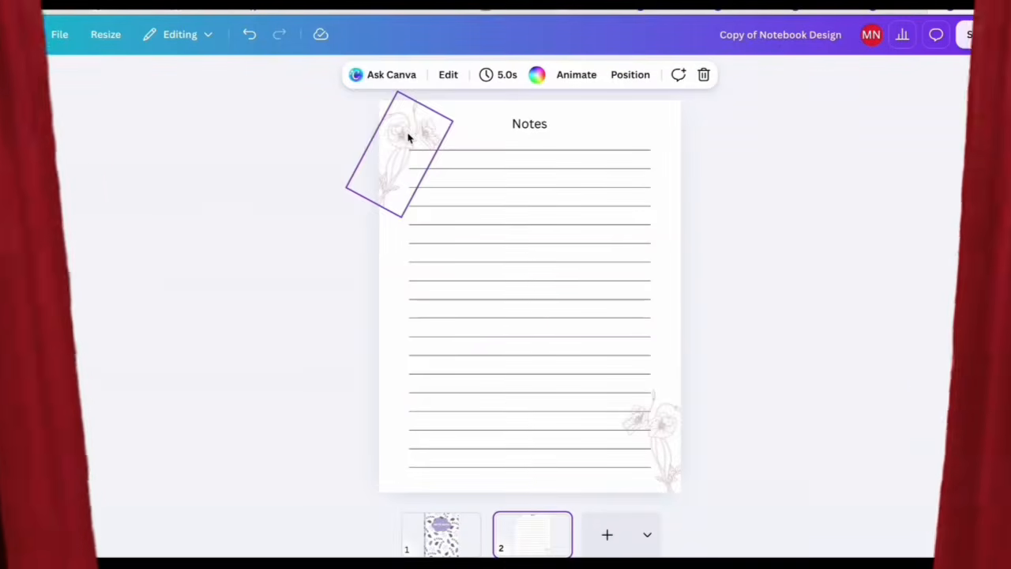
Step: Add the outlined leaf branch graphic to the Notes page, recolor it lavender and make it smaller
{"action": "left_click", "coordinate": [677, 450]}
{"action": "left_click", "coordinate": [640, 439]}
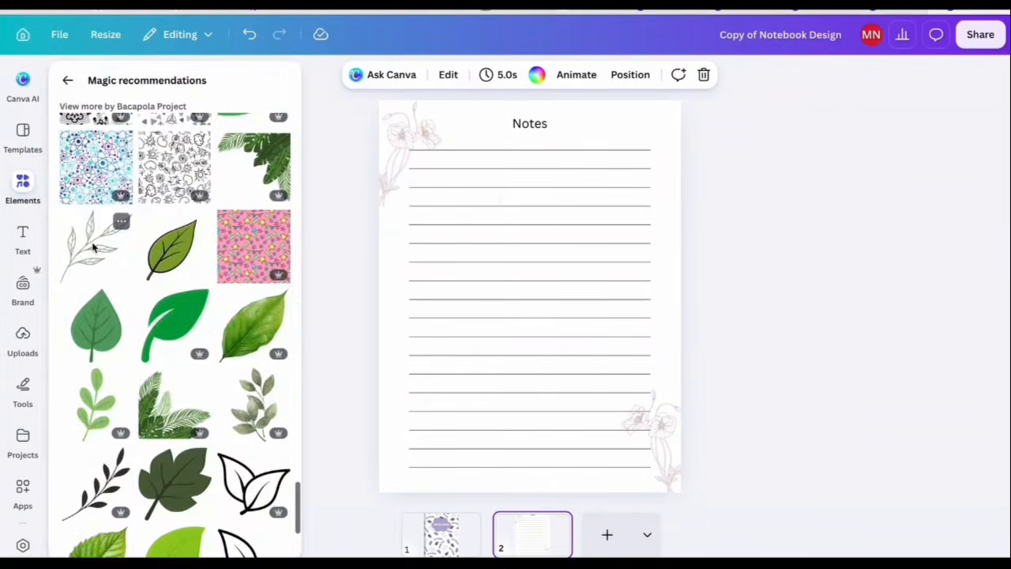
{"action": "left_click", "coordinate": [92, 248]}
{"action": "left_click", "coordinate": [442, 75]}
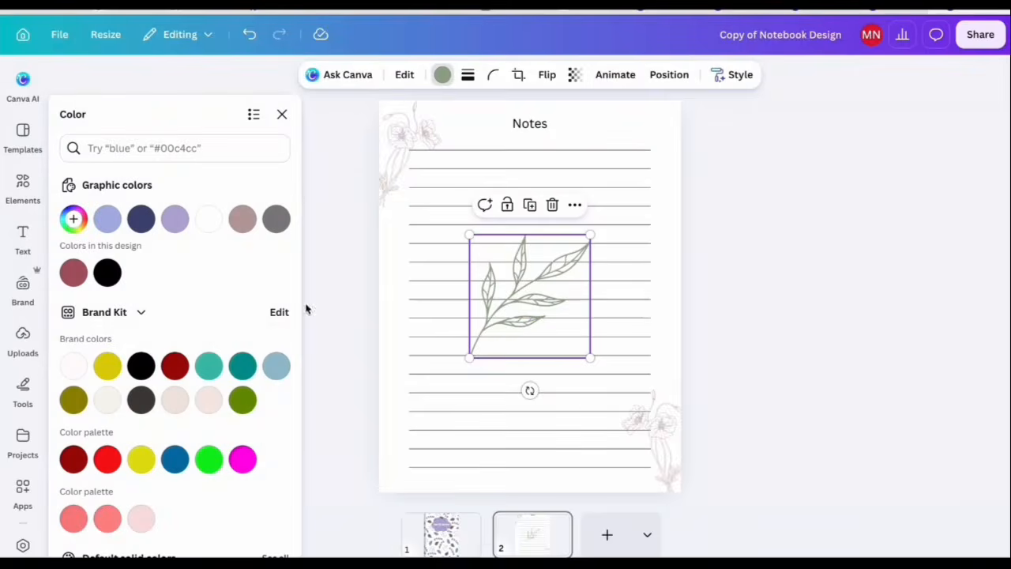
{"action": "left_click_drag", "start_coordinate": [590, 357], "coordinate": [569, 337]}
Step: Delete the flower drawing and place the leaf branch, slightly rotated, in the Notes page's upper-left corner
{"action": "left_click", "coordinate": [407, 143]}
{"action": "key", "text": "Delete"}
{"action": "left_click_drag", "start_coordinate": [545, 297], "coordinate": [451, 167]}
{"action": "left_click_drag", "start_coordinate": [479, 109], "coordinate": [422, 133]}
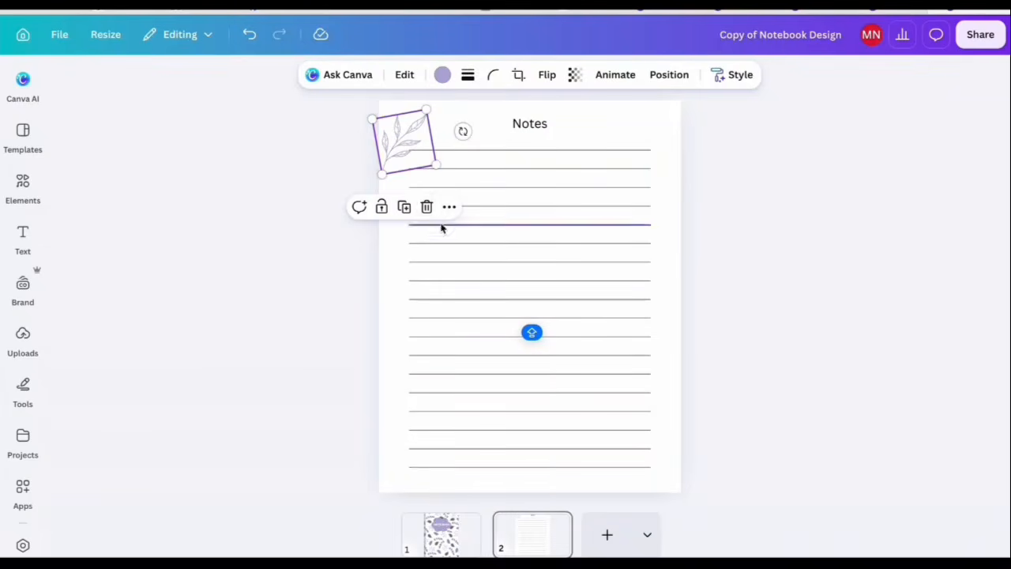
Step: Duplicate the leaf branch into the Notes page's lower-right corner and open the text color of the "Notes" heading
{"action": "left_click", "coordinate": [404, 206]}
{"action": "left_click_drag", "start_coordinate": [406, 147], "coordinate": [651, 454]}
{"action": "left_click", "coordinate": [818, 378]}
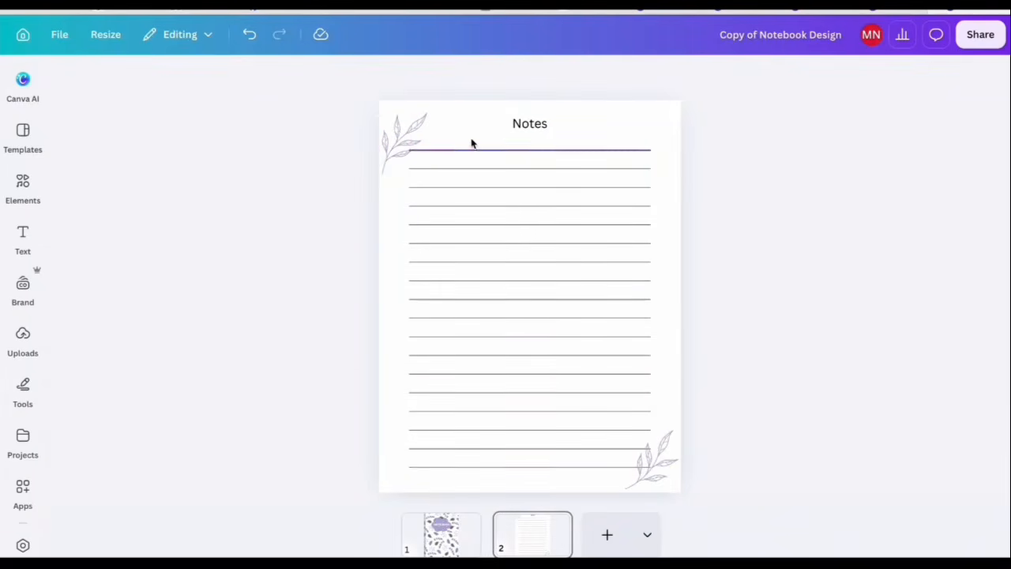
{"action": "left_click", "coordinate": [517, 133]}
{"action": "left_click", "coordinate": [445, 75]}
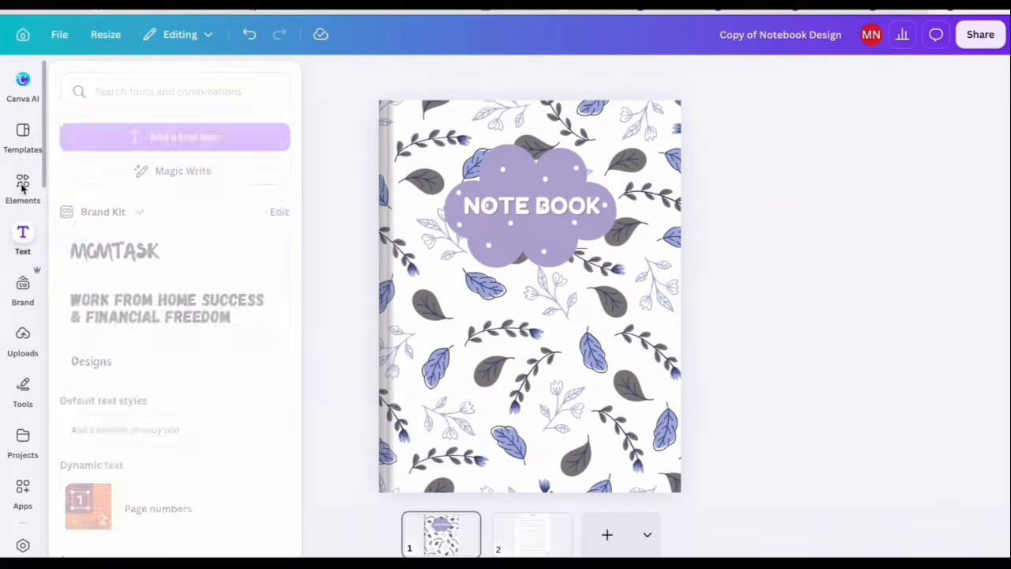
Step: Search the elements for "BOOK BINDERS" and add the blue spiral binding graphic to the cover
{"action": "left_click", "coordinate": [23, 185]}
{"action": "left_click", "coordinate": [145, 84]}
{"action": "type", "text": "BOOK"}
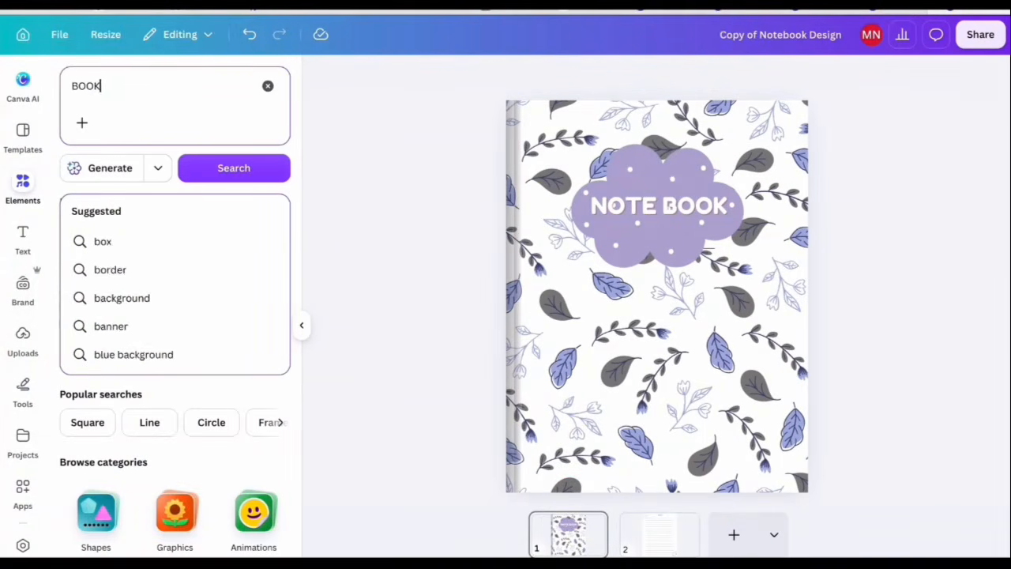
{"action": "type", "text": " BINDERS"}
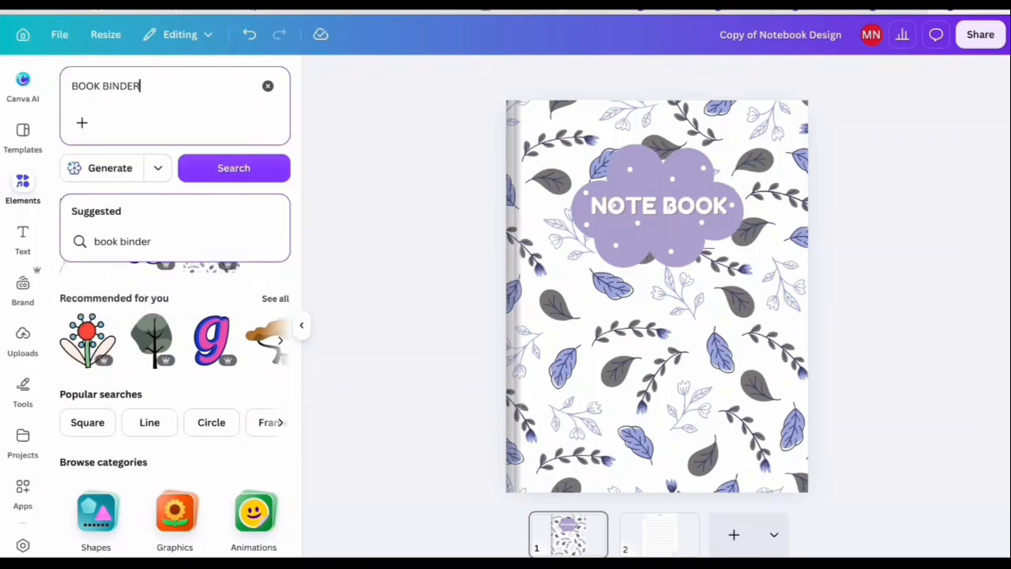
{"action": "key", "text": "Return"}
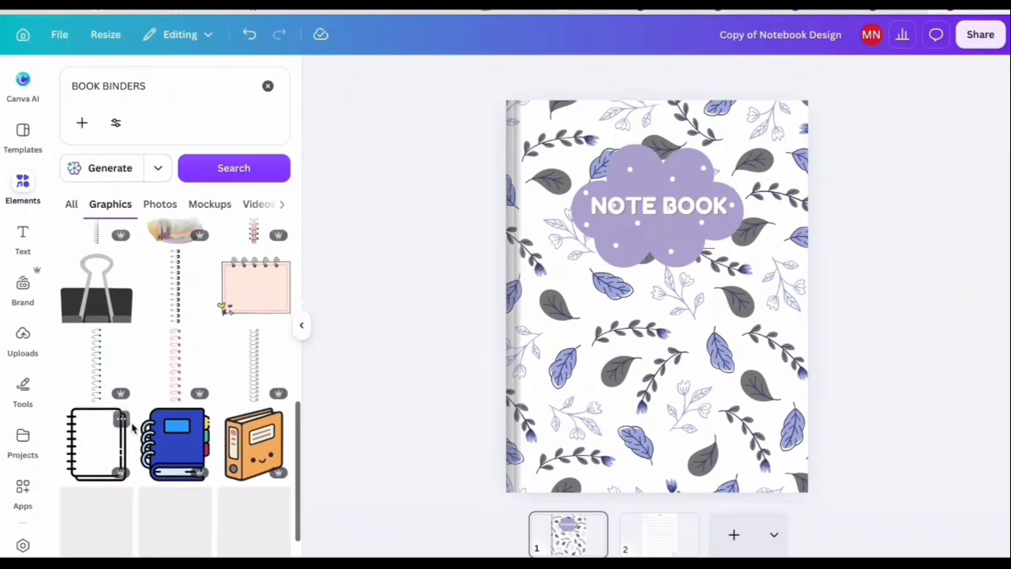
{"action": "scroll", "coordinate": [181, 322], "scroll_direction": "up", "scroll_amount": 1}
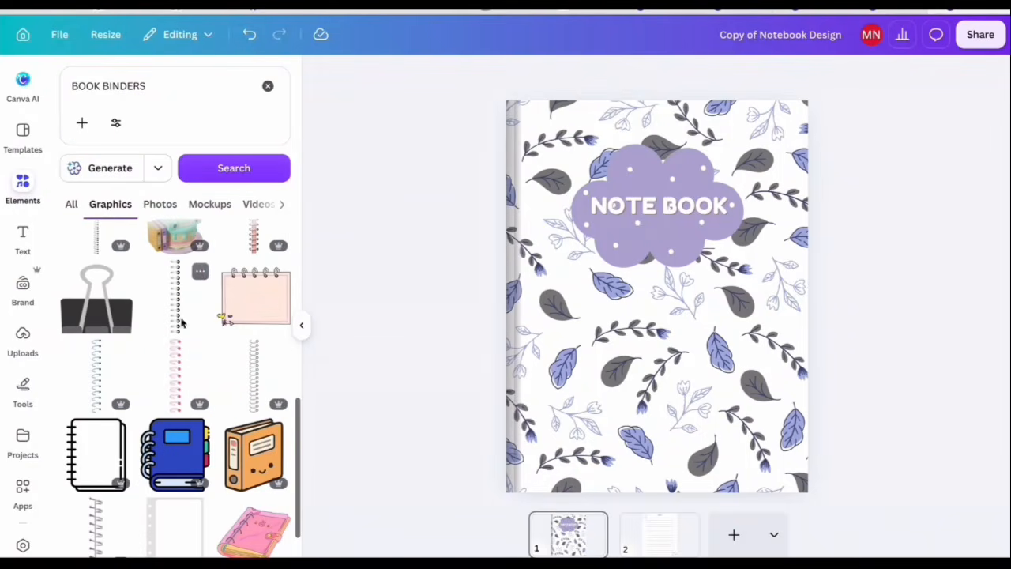
{"action": "left_click", "coordinate": [97, 382]}
Step: Align the spiral binding with the cover's left edge, enlarge it and extend it down to the bottom with a copy
{"action": "left_click_drag", "start_coordinate": [655, 272], "coordinate": [515, 158]}
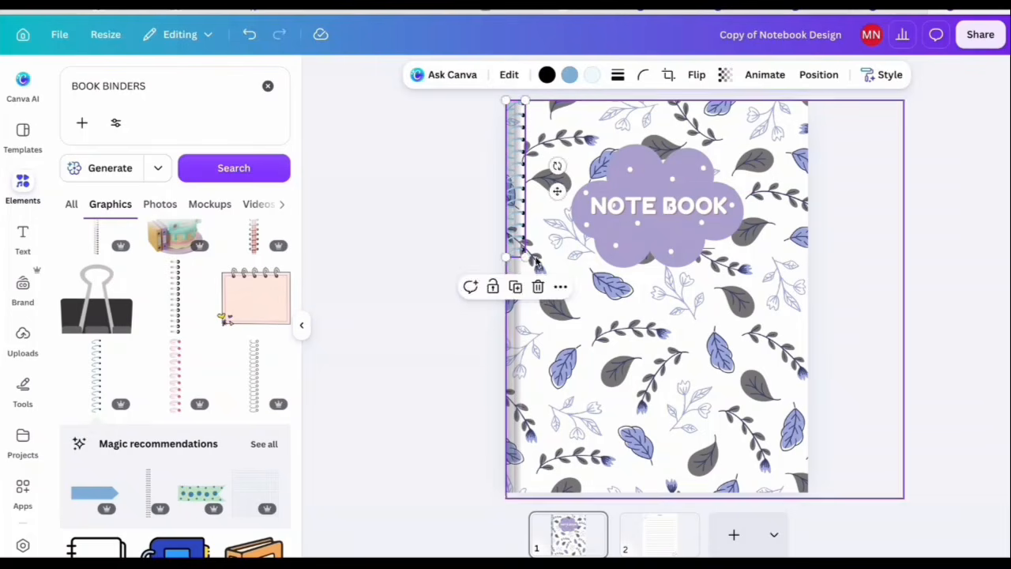
{"action": "left_click_drag", "start_coordinate": [522, 258], "coordinate": [515, 355]}
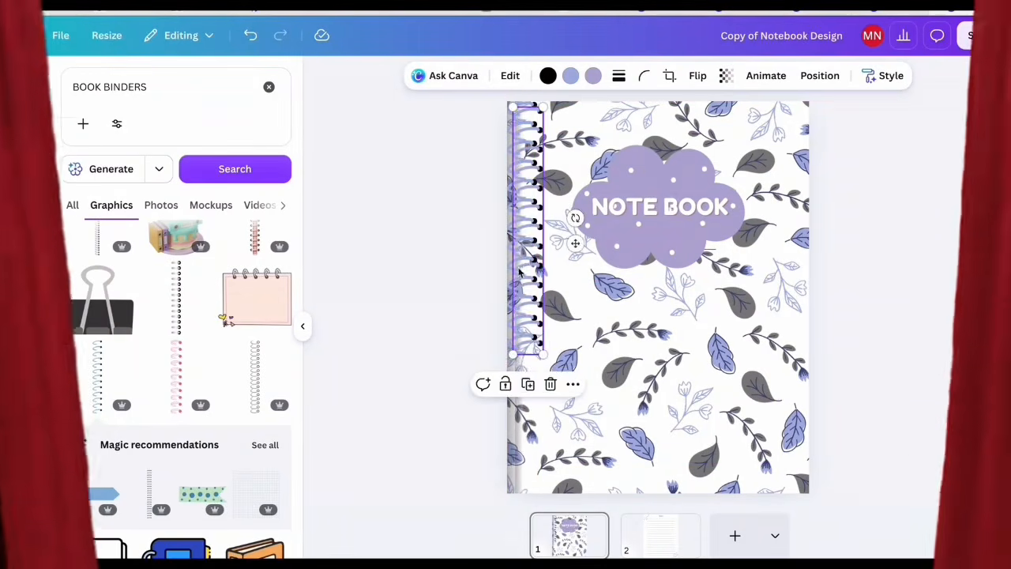
{"action": "left_click_drag", "start_coordinate": [523, 276], "coordinate": [531, 472]}
{"action": "left_click", "coordinate": [414, 400]}
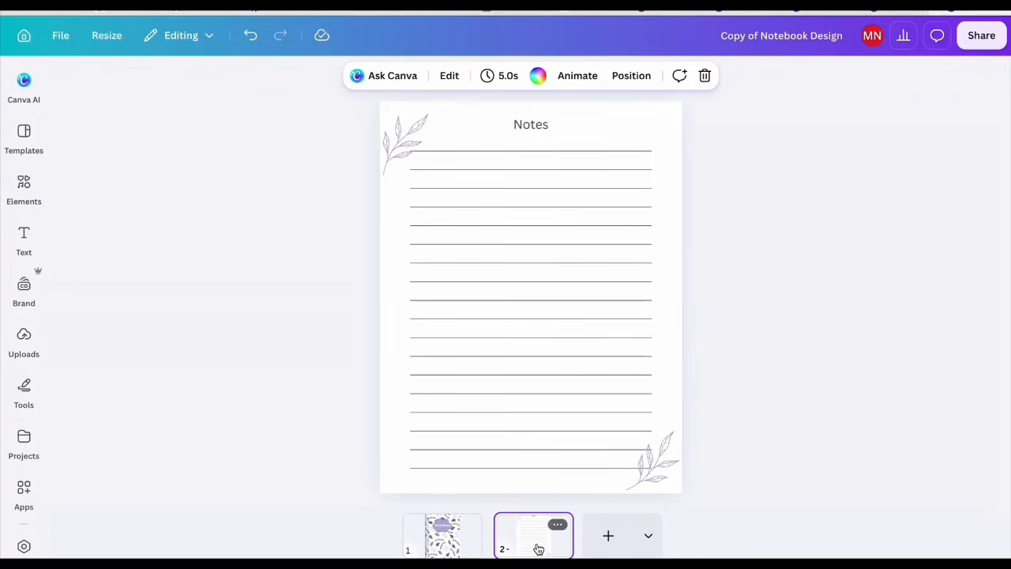
Step: Show all pages in a grid and duplicate the ruled Notes page repeatedly to fill the notebook
{"action": "left_click", "coordinate": [807, 398]}
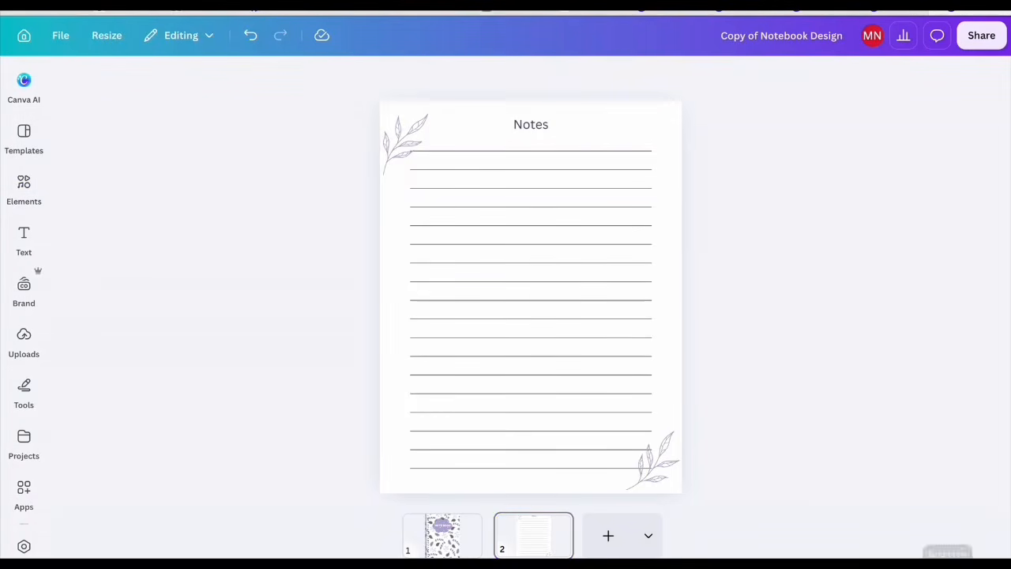
{"action": "key", "text": "alt+super+3"}
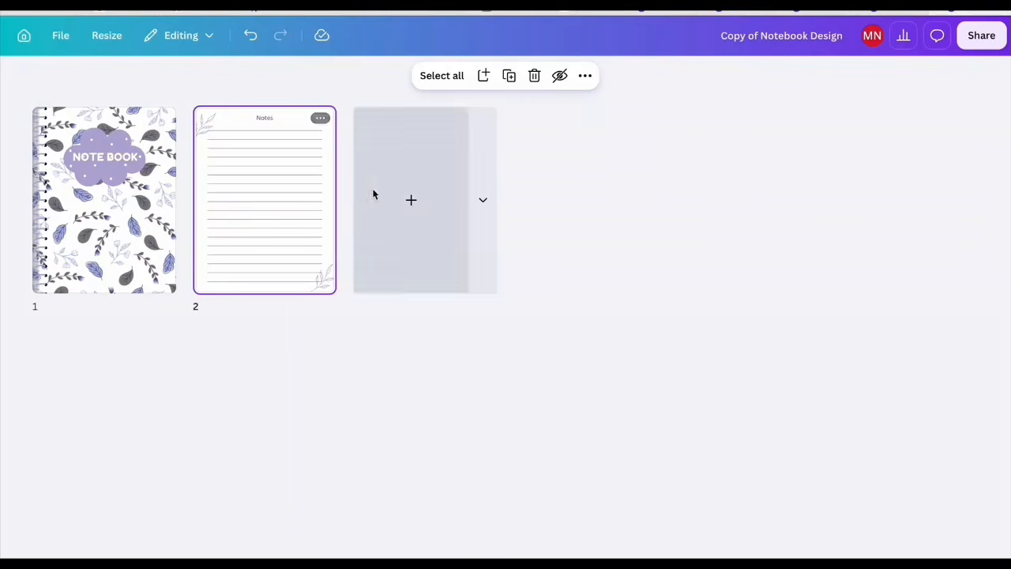
{"action": "left_click", "coordinate": [321, 118]}
{"action": "left_click", "coordinate": [396, 261]}
{"action": "left_click", "coordinate": [509, 80]}
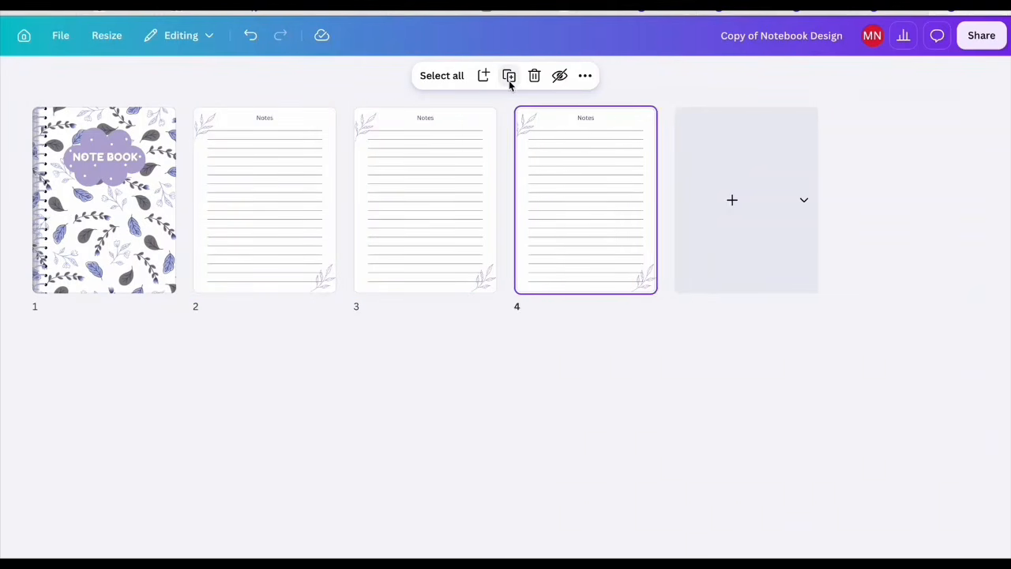
{"action": "left_click", "coordinate": [508, 80]}
{"action": "left_click", "coordinate": [508, 80]}
{"action": "left_click", "coordinate": [509, 79]}
{"action": "left_click", "coordinate": [509, 80]}
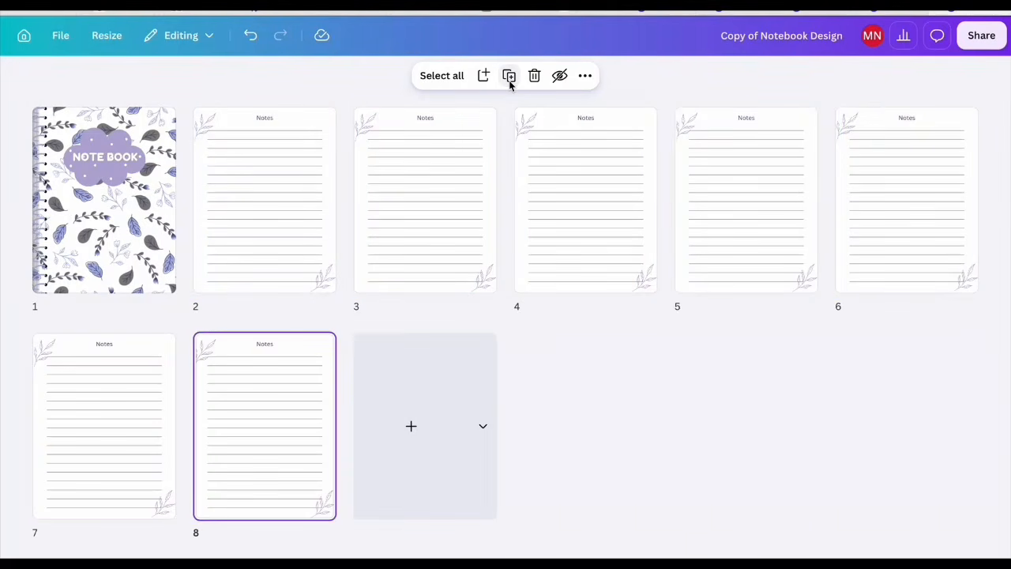
{"action": "left_click", "coordinate": [509, 80]}
{"action": "left_click", "coordinate": [509, 80]}
{"action": "left_click", "coordinate": [509, 80]}
{"action": "left_click", "coordinate": [508, 80]}
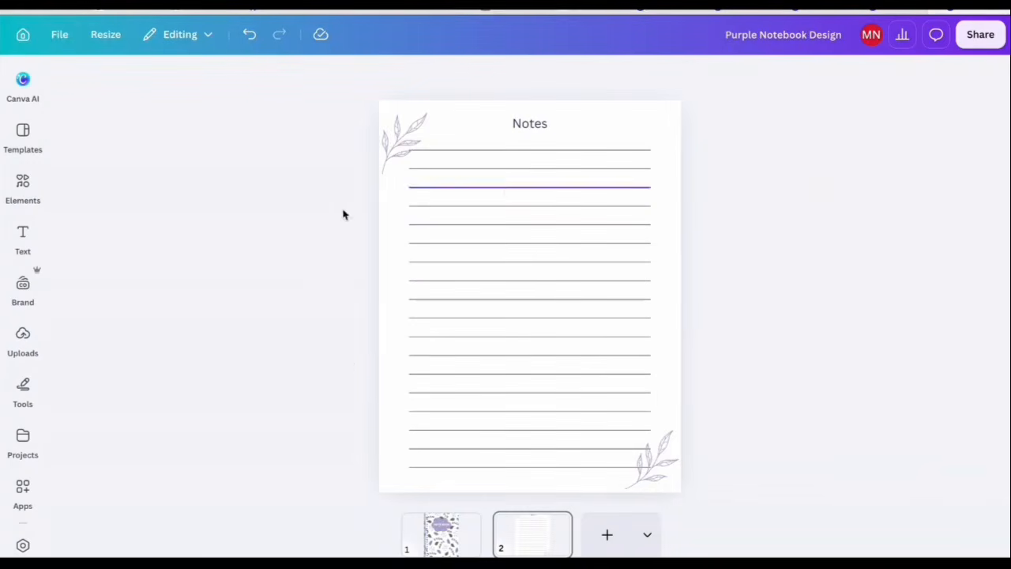
Step: Make a copy of the Purple Notebook Design and delete the spiral binding and leaf pattern from its cover
{"action": "left_click", "coordinate": [66, 35]}
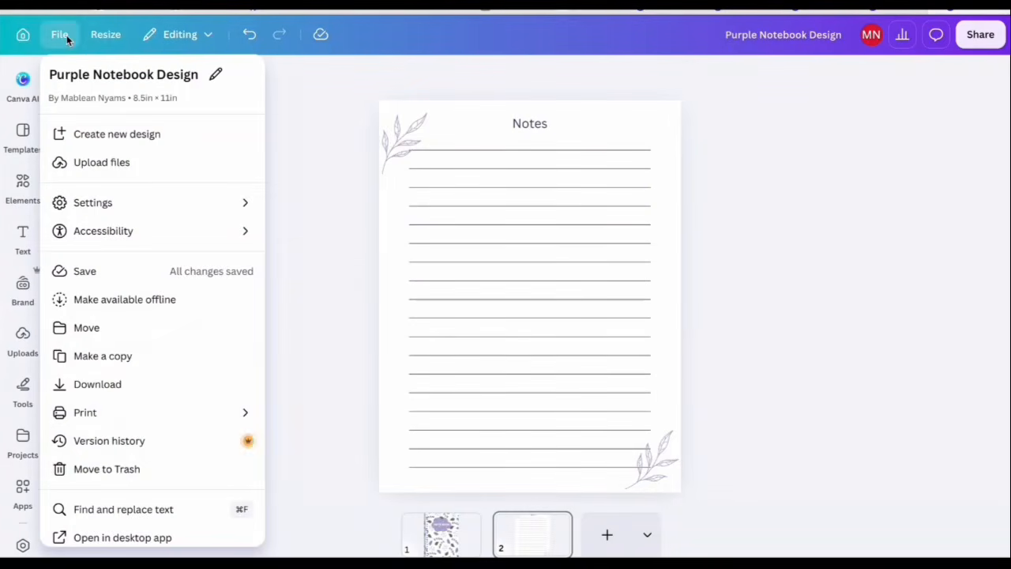
{"action": "left_click", "coordinate": [106, 358]}
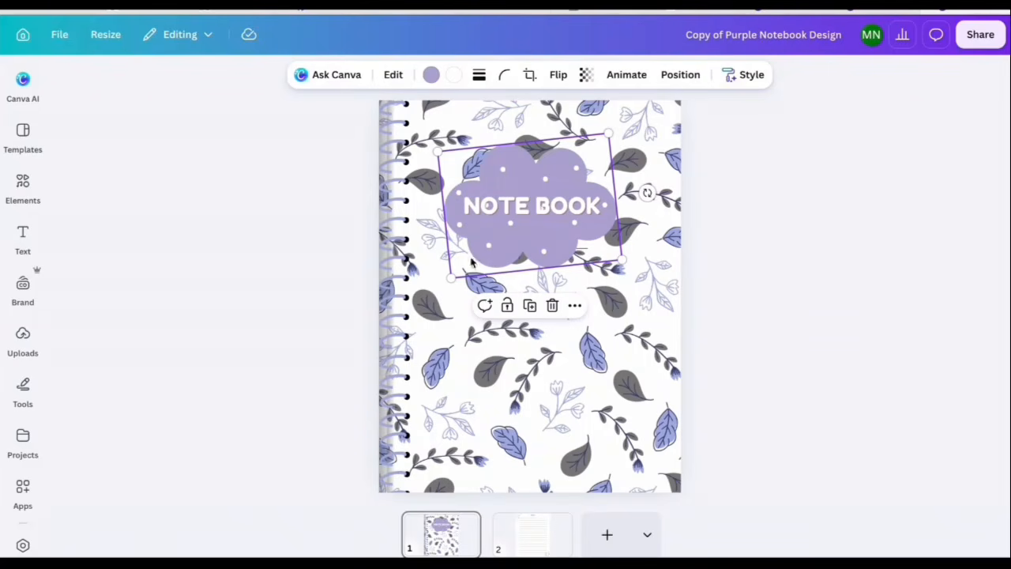
{"action": "left_click", "coordinate": [409, 395]}
{"action": "left_click", "coordinate": [417, 378]}
{"action": "left_click", "coordinate": [407, 383]}
{"action": "left_click", "coordinate": [416, 324]}
{"action": "left_click", "coordinate": [453, 136]}
{"action": "left_click", "coordinate": [600, 129]}
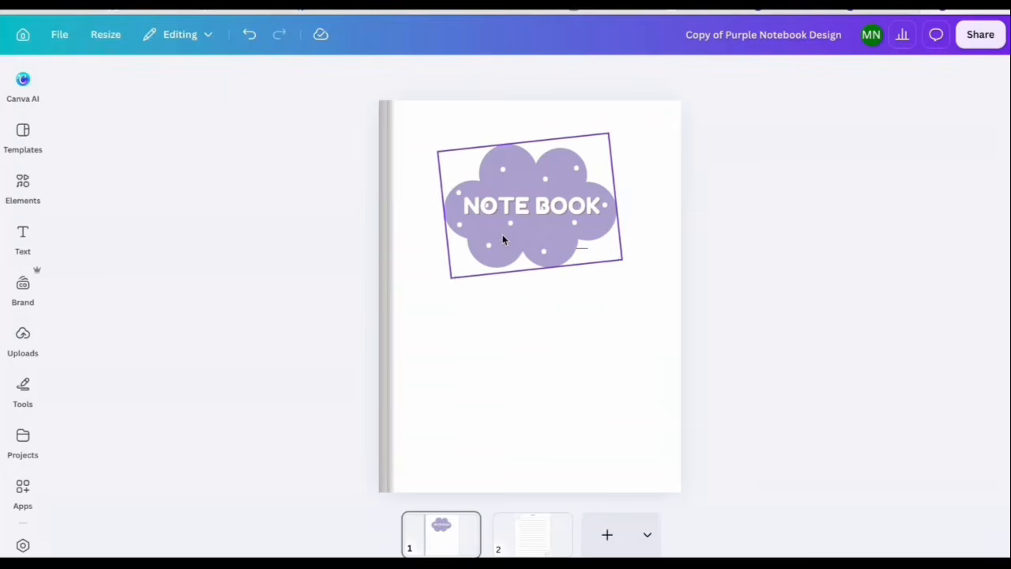
Step: Delete the purple cloud label and the line beneath the title from the copied cover
{"action": "left_click", "coordinate": [503, 234]}
{"action": "left_click", "coordinate": [553, 307]}
{"action": "left_click", "coordinate": [529, 251]}
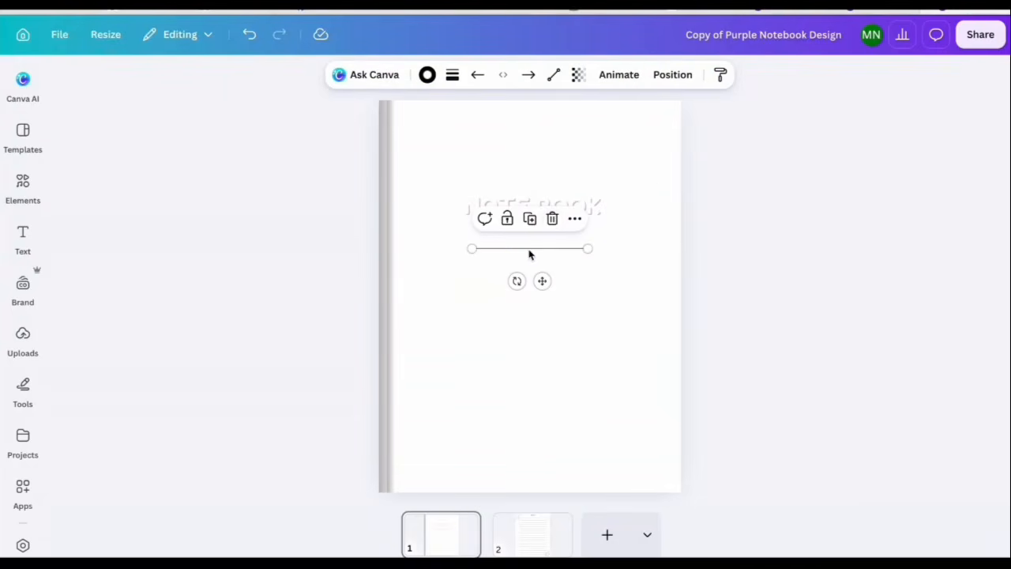
{"action": "left_click", "coordinate": [551, 219]}
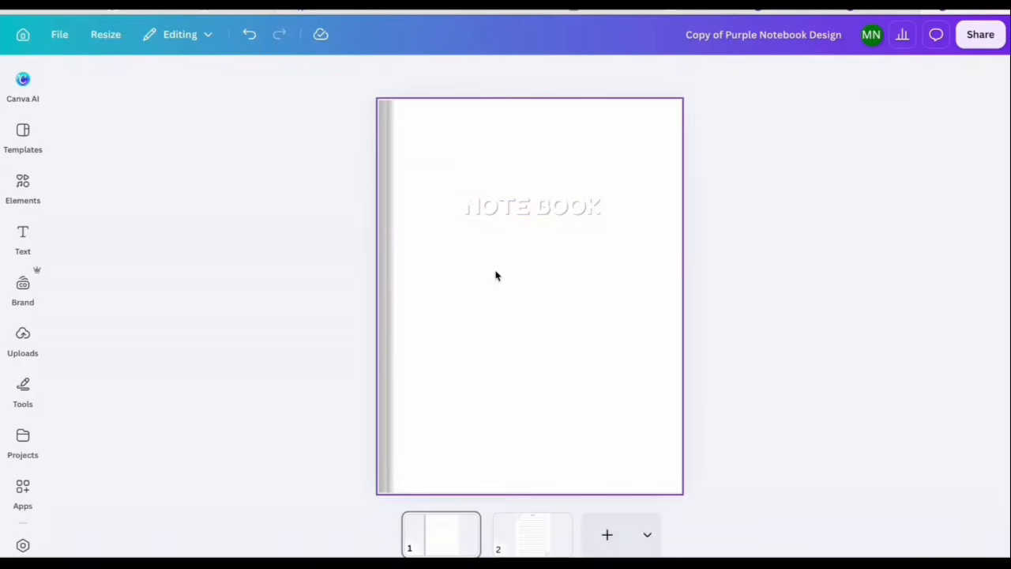
Step: Search the elements for "spring flower blossom background" and add the scattered pink blossom graphic to the cover
{"action": "left_click", "coordinate": [26, 196]}
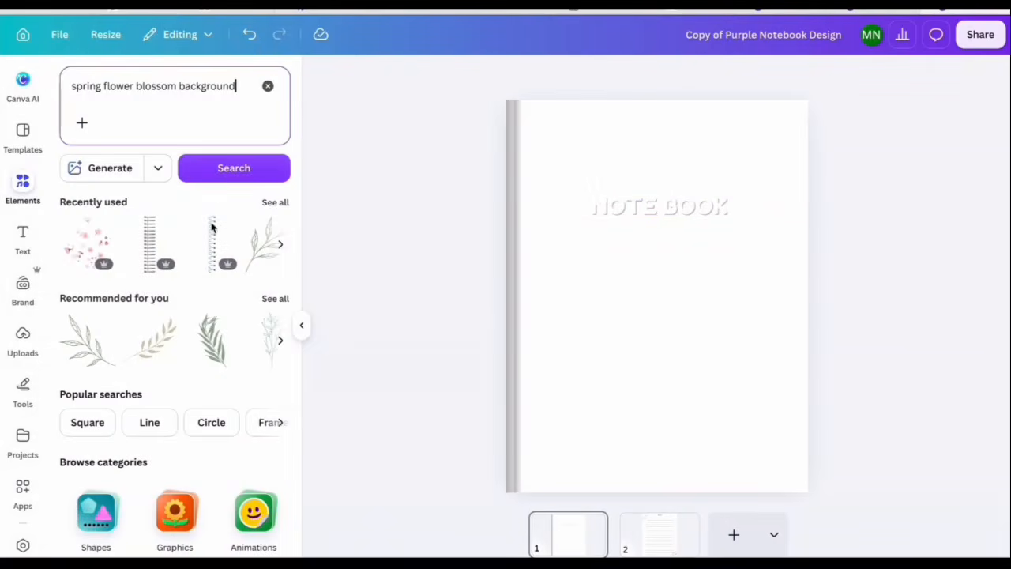
{"action": "key", "text": "Return"}
{"action": "left_click", "coordinate": [209, 277]}
Step: Enlarge the blossom graphic to fill the cover and set its transparency to 20
{"action": "left_click_drag", "start_coordinate": [667, 278], "coordinate": [579, 164]}
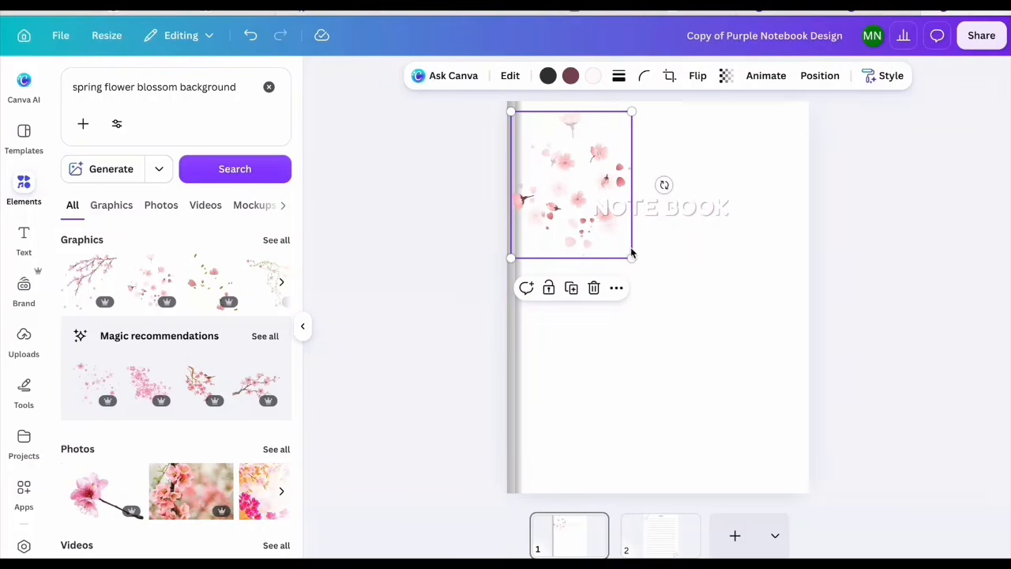
{"action": "left_click_drag", "start_coordinate": [632, 257], "coordinate": [772, 535]}
{"action": "left_click", "coordinate": [726, 76]}
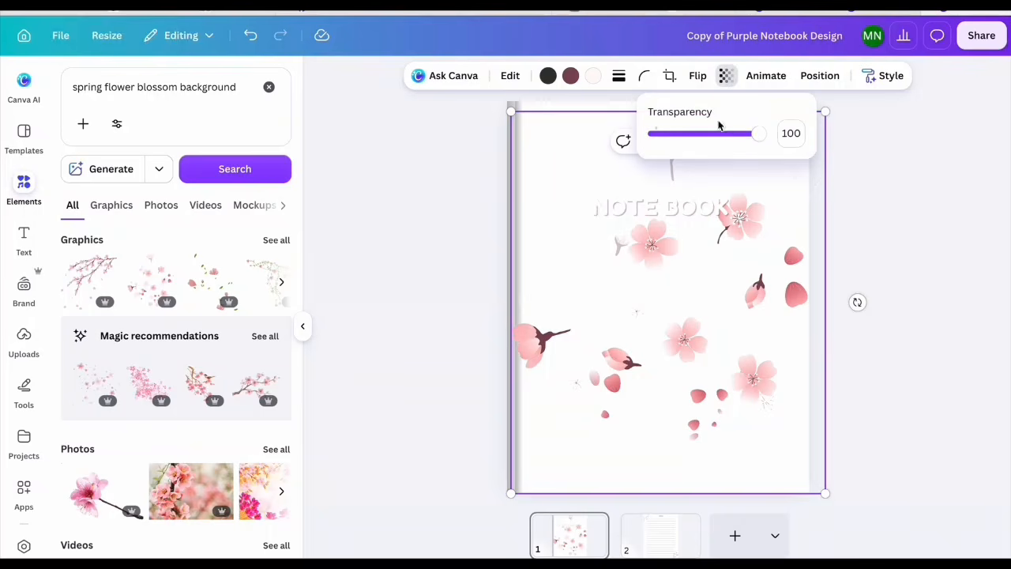
{"action": "left_click_drag", "start_coordinate": [748, 136], "coordinate": [670, 136]}
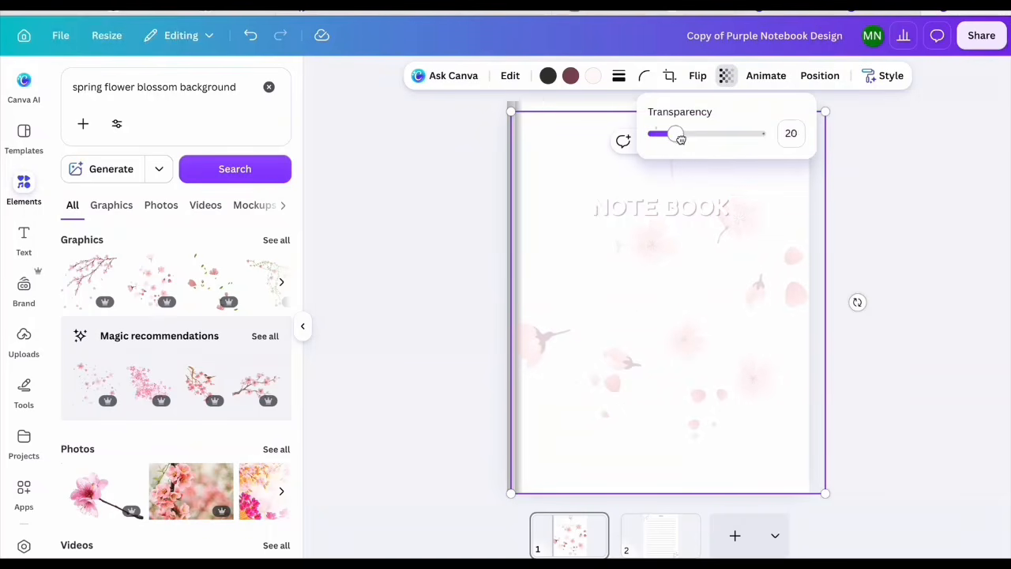
Step: Search the elements for "pink watercolor glitter" and add the pink glitter splash graphic to the cover
{"action": "left_click", "coordinate": [268, 87]}
{"action": "type", "text": "p"}
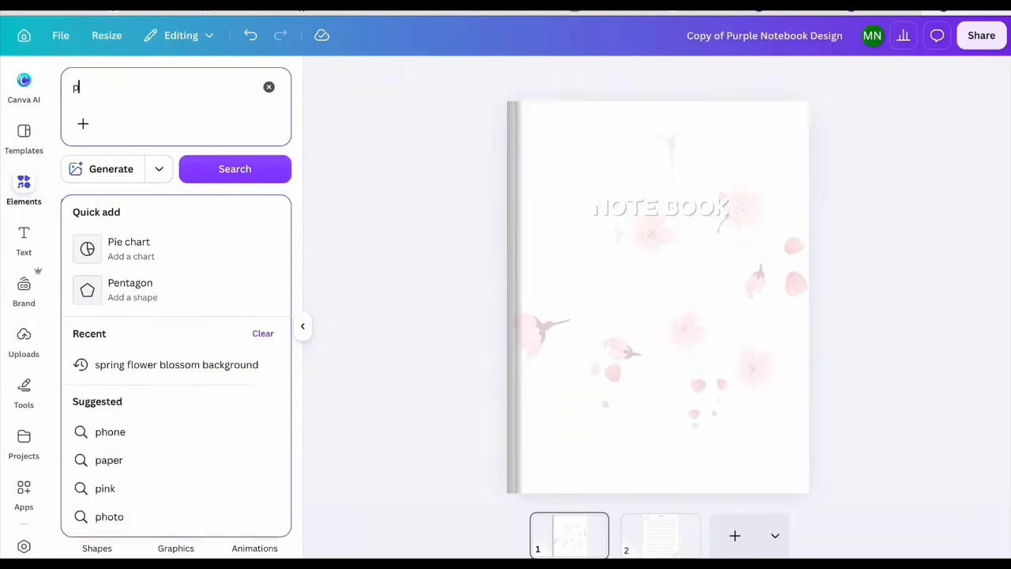
{"action": "type", "text": "ink watercolor glitter"}
{"action": "key", "text": "Return"}
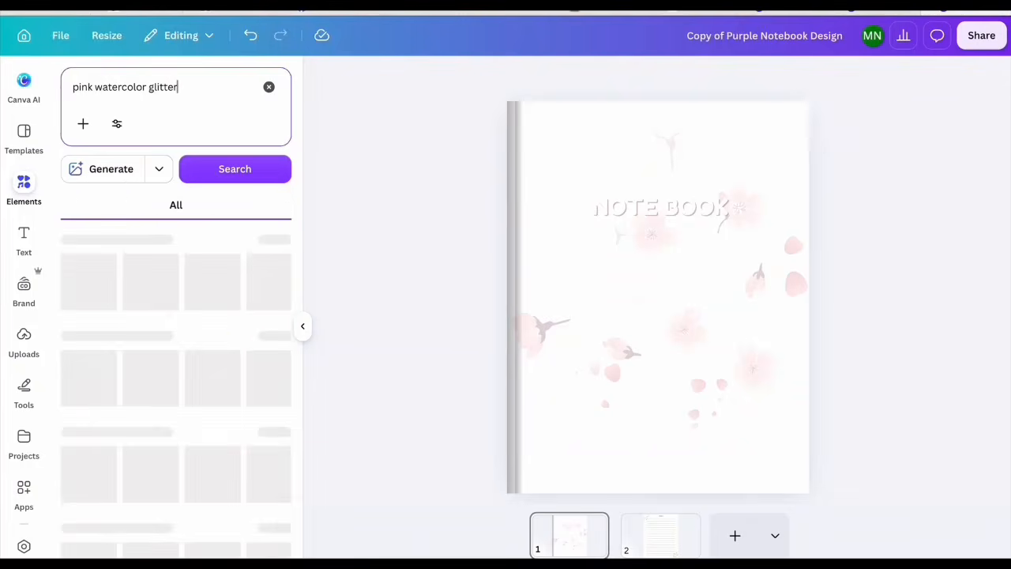
{"action": "left_click", "coordinate": [124, 205]}
{"action": "scroll", "coordinate": [172, 393], "scroll_direction": "down", "scroll_amount": 1}
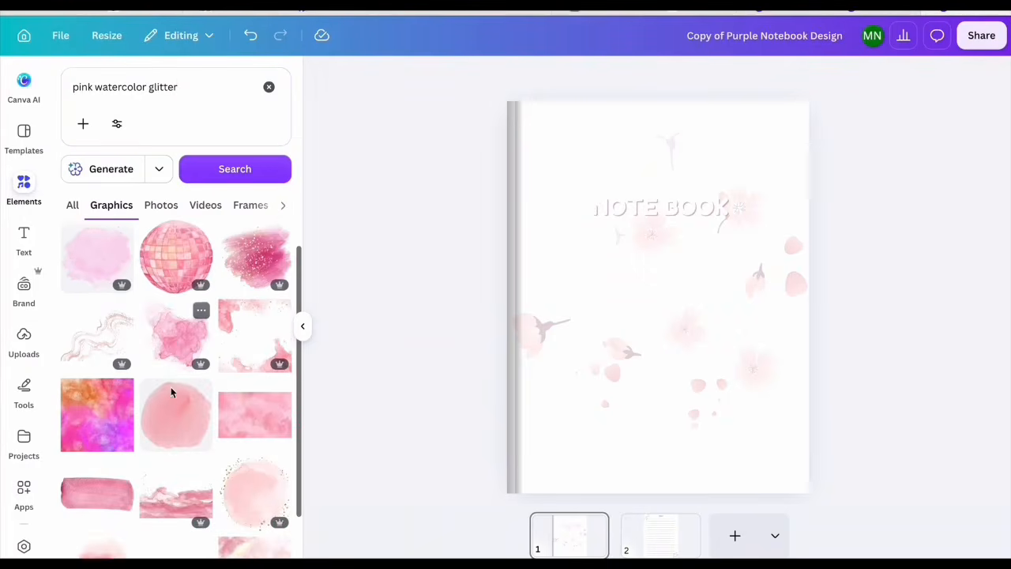
{"action": "scroll", "coordinate": [125, 391], "scroll_direction": "down", "scroll_amount": 3}
{"action": "left_click", "coordinate": [92, 317]}
Step: Move the glitter splash partly off the cover's upper-left corner and set its transparency to 79
{"action": "left_click_drag", "start_coordinate": [552, 293], "coordinate": [474, 108]}
{"action": "left_click", "coordinate": [793, 75]}
{"action": "left_click_drag", "start_coordinate": [824, 134], "coordinate": [801, 135]}
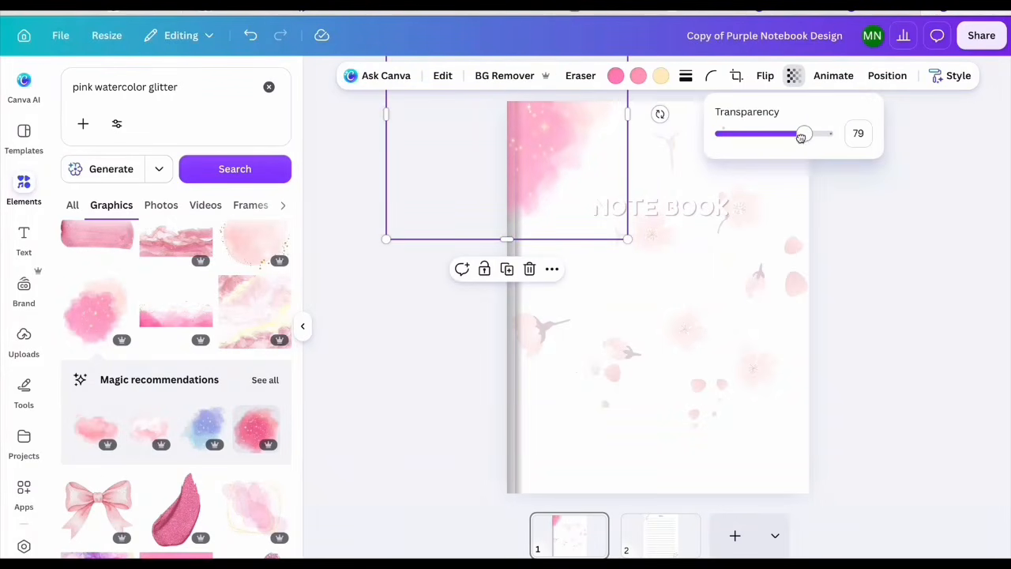
{"action": "left_click", "coordinate": [975, 228]}
Step: Search the elements for "text label note" and add the pink rounded label with hearts to the cover
{"action": "left_click", "coordinate": [24, 184]}
{"action": "left_click", "coordinate": [23, 183]}
{"action": "type", "text": "text label"}
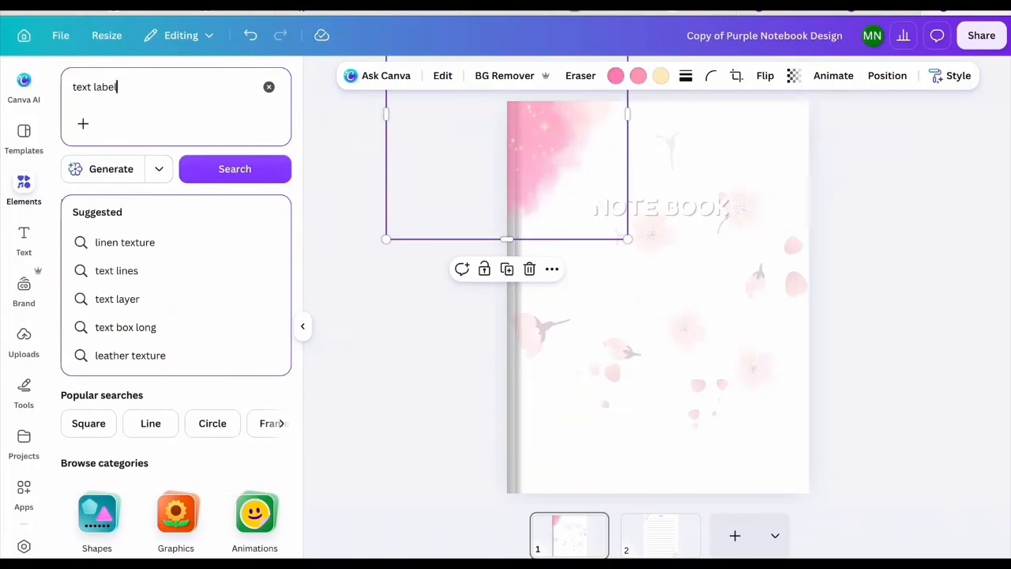
{"action": "type", "text": " n"}
{"action": "key", "text": "Return"}
{"action": "scroll", "coordinate": [187, 311], "scroll_direction": "down", "scroll_amount": 15}
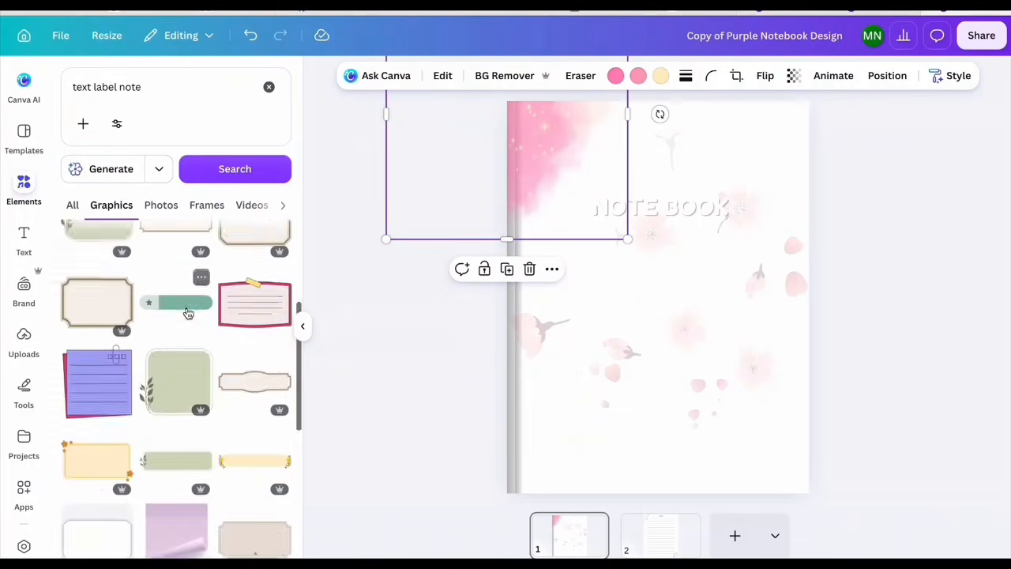
{"action": "scroll", "coordinate": [179, 347], "scroll_direction": "down", "scroll_amount": 1}
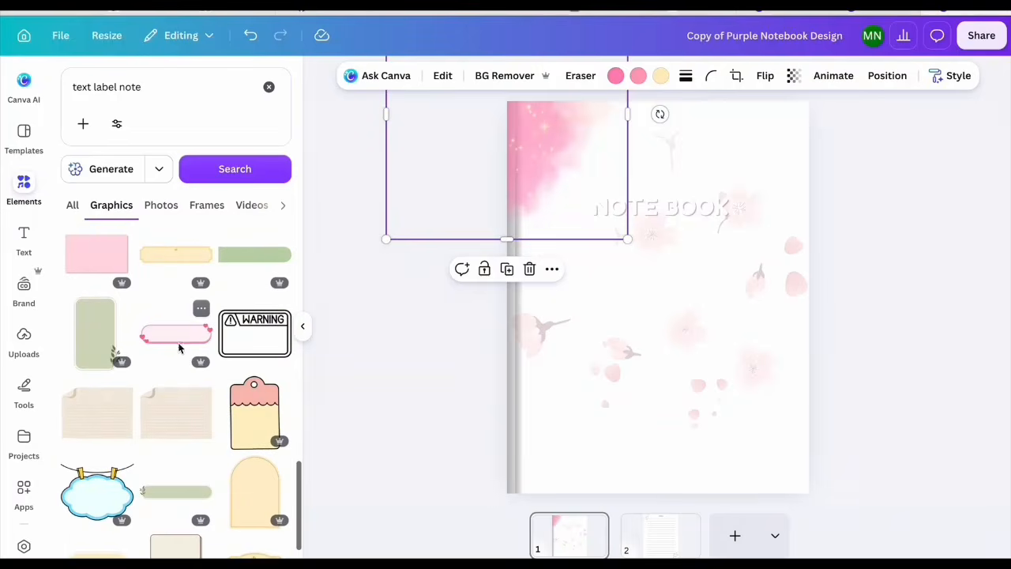
{"action": "left_click", "coordinate": [189, 340]}
Step: Place the heart label behind the cover title and resize it to frame the text
{"action": "left_click_drag", "start_coordinate": [717, 281], "coordinate": [668, 207]}
{"action": "left_click_drag", "start_coordinate": [745, 186], "coordinate": [747, 160]}
{"action": "mouse_move", "coordinate": [691, 230]}
{"action": "left_mouse_down"}
{"action": "mouse_move", "coordinate": [706, 224]}
{"action": "mouse_move", "coordinate": [691, 223]}
{"action": "left_mouse_up"}
Step: Replace the cover title with "My Notes" and turn off its all-uppercase formatting
{"action": "triple_click", "coordinate": [721, 206]}
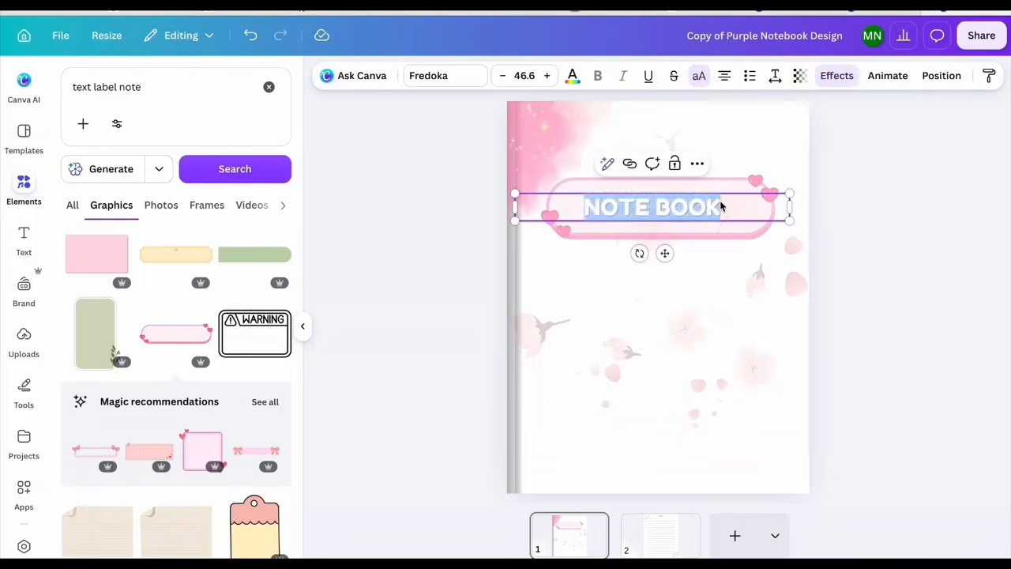
{"action": "key", "text": "BackSpace"}
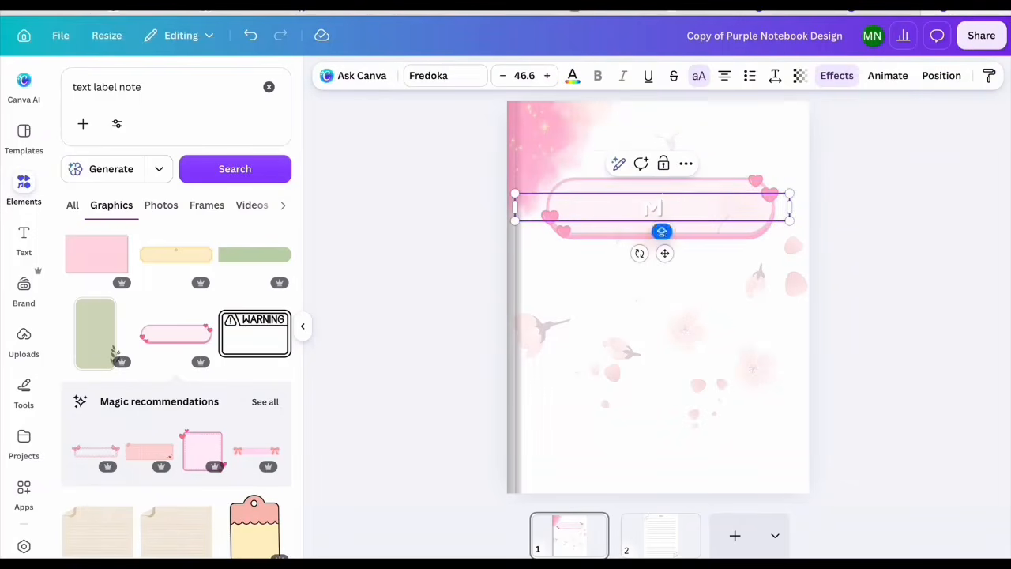
{"action": "left_click", "coordinate": [700, 75]}
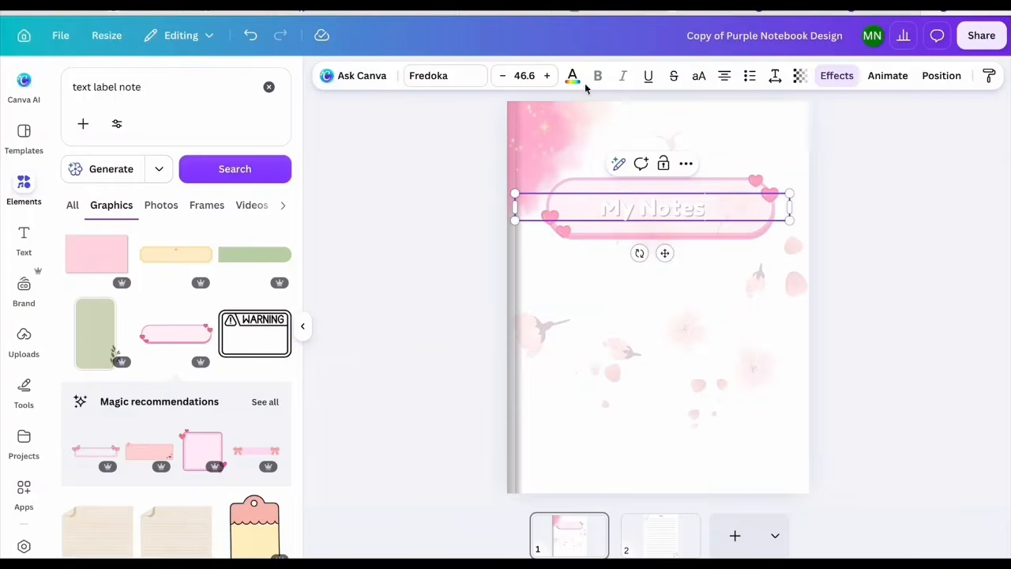
Step: Set the text color of the "My Notes" title to black
{"action": "left_click", "coordinate": [573, 76]}
{"action": "left_click", "coordinate": [210, 234]}
{"action": "left_click", "coordinate": [726, 260]}
{"action": "left_click", "coordinate": [661, 210]}
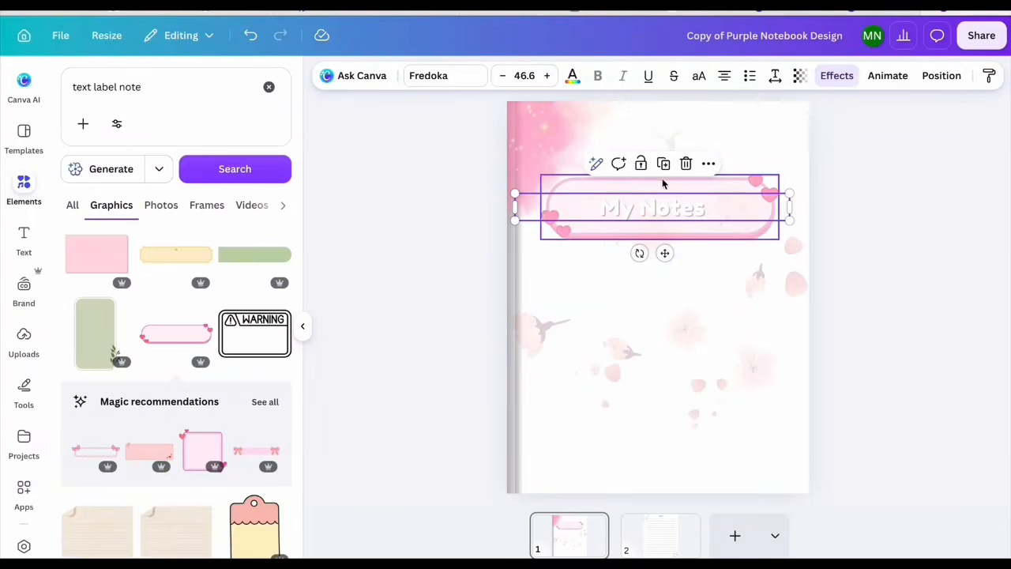
{"action": "left_click", "coordinate": [573, 75]}
{"action": "left_click", "coordinate": [210, 234]}
{"action": "left_click", "coordinate": [695, 228]}
Step: Enlarge the "My Notes" title to a font size of about 55 and remove its text effect
{"action": "left_click", "coordinate": [785, 199]}
{"action": "left_click_drag", "start_coordinate": [787, 196], "coordinate": [822, 166]}
{"action": "left_click", "coordinate": [824, 75]}
{"action": "mouse_move", "coordinate": [514, 191]}
{"action": "left_mouse_down"}
{"action": "mouse_move", "coordinate": [476, 196]}
{"action": "mouse_move", "coordinate": [497, 202]}
{"action": "left_mouse_up"}
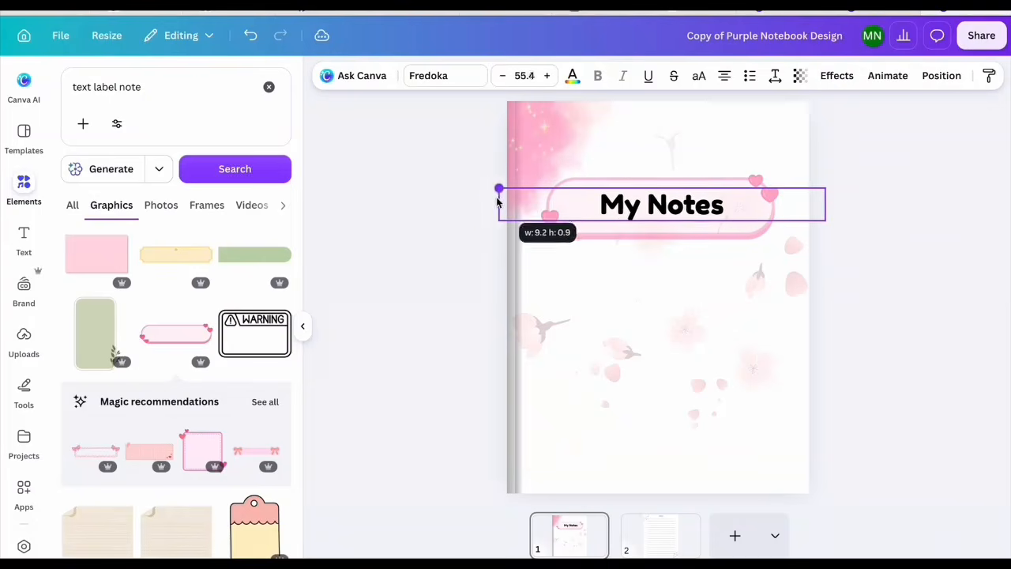
Step: Change the title font to Above the Beyond Script and adjust the title's position on the heart label
{"action": "left_click", "coordinate": [457, 76]}
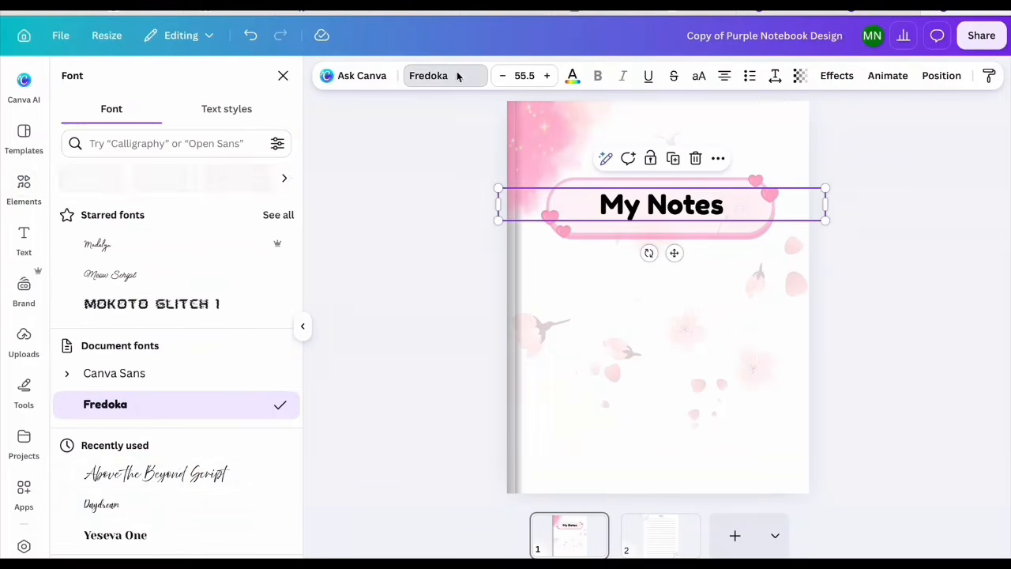
{"action": "left_click", "coordinate": [175, 474]}
{"action": "left_click_drag", "start_coordinate": [674, 253], "coordinate": [675, 251]}
{"action": "left_click", "coordinate": [303, 325]}
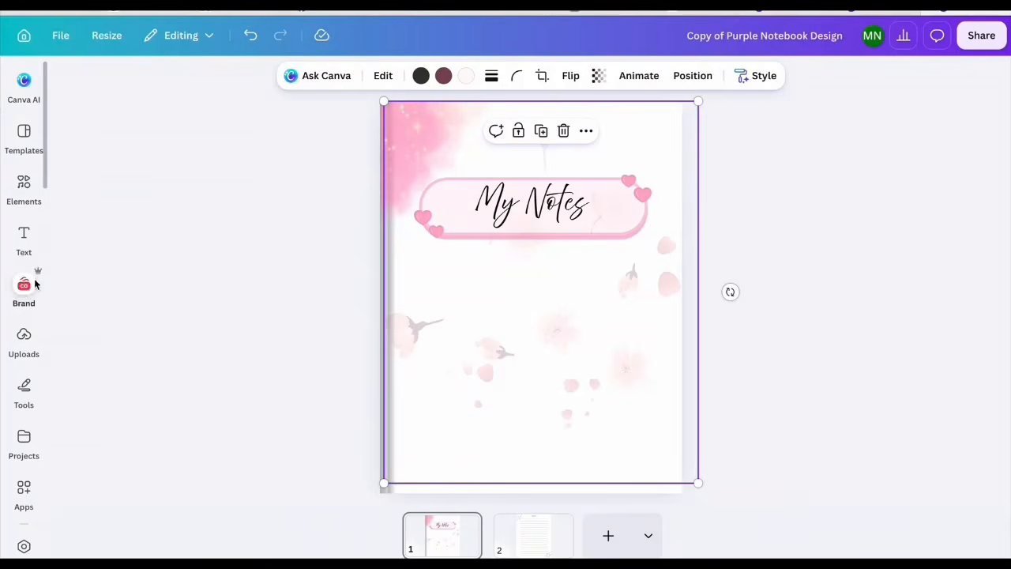
Step: Add a solid line from the line shapes, lengthen it and place it centered below the heart label
{"action": "left_click", "coordinate": [24, 185]}
{"action": "scroll", "coordinate": [117, 278], "scroll_direction": "down", "scroll_amount": 3}
{"action": "left_click", "coordinate": [93, 265]}
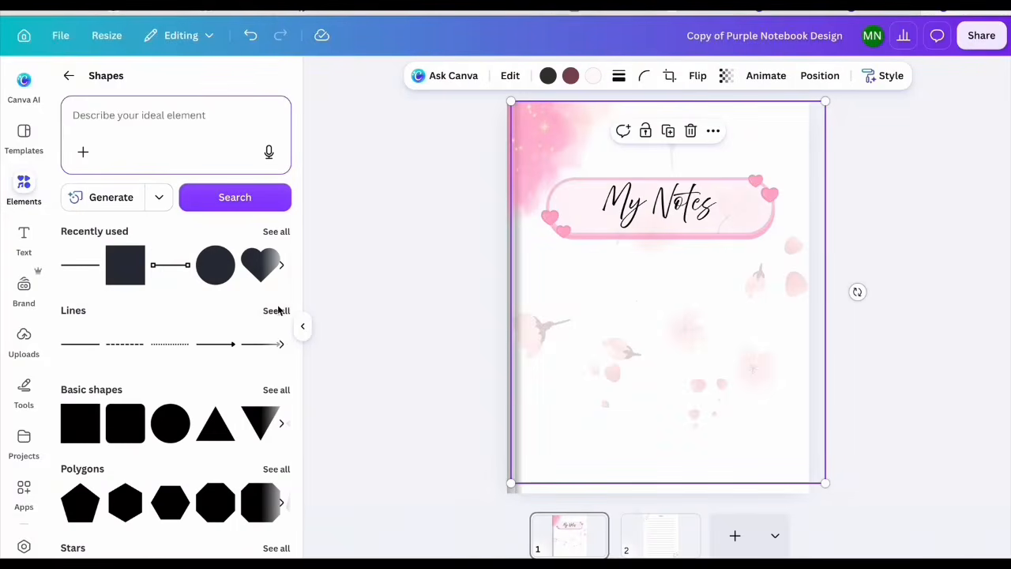
{"action": "left_click", "coordinate": [276, 311]}
{"action": "left_click", "coordinate": [97, 142]}
{"action": "left_click_drag", "start_coordinate": [706, 296], "coordinate": [778, 296]}
{"action": "mouse_move", "coordinate": [703, 332]}
{"action": "left_mouse_down"}
{"action": "mouse_move", "coordinate": [666, 308]}
{"action": "mouse_move", "coordinate": [668, 296]}
{"action": "left_mouse_up"}
Step: Restyle the line as a thin dark red stroke and place a duplicate just below it
{"action": "left_click", "coordinate": [580, 75]}
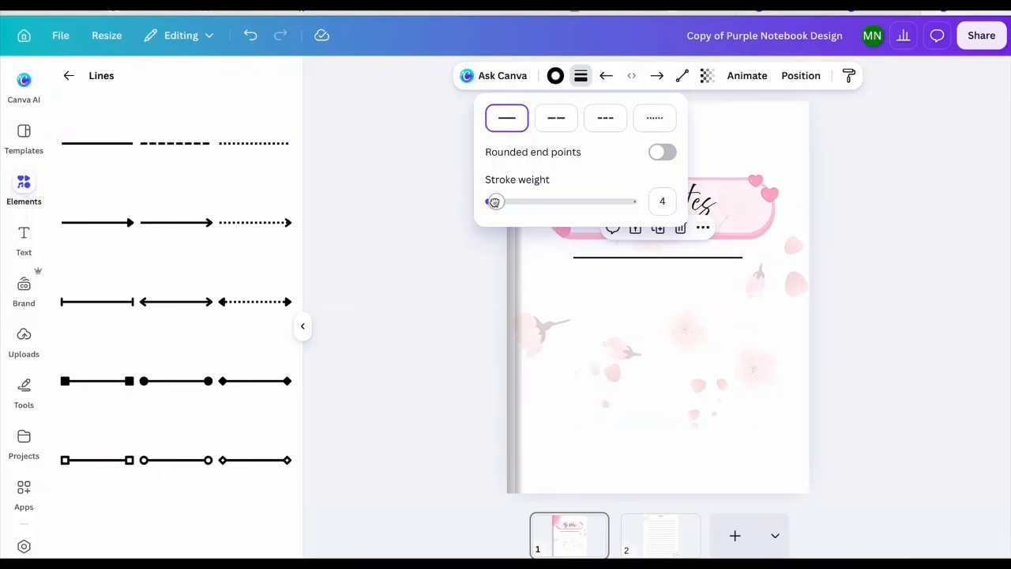
{"action": "left_click", "coordinate": [727, 129]}
{"action": "left_click", "coordinate": [676, 257]}
{"action": "left_click", "coordinate": [658, 229]}
{"action": "left_click_drag", "start_coordinate": [676, 297], "coordinate": [672, 307]}
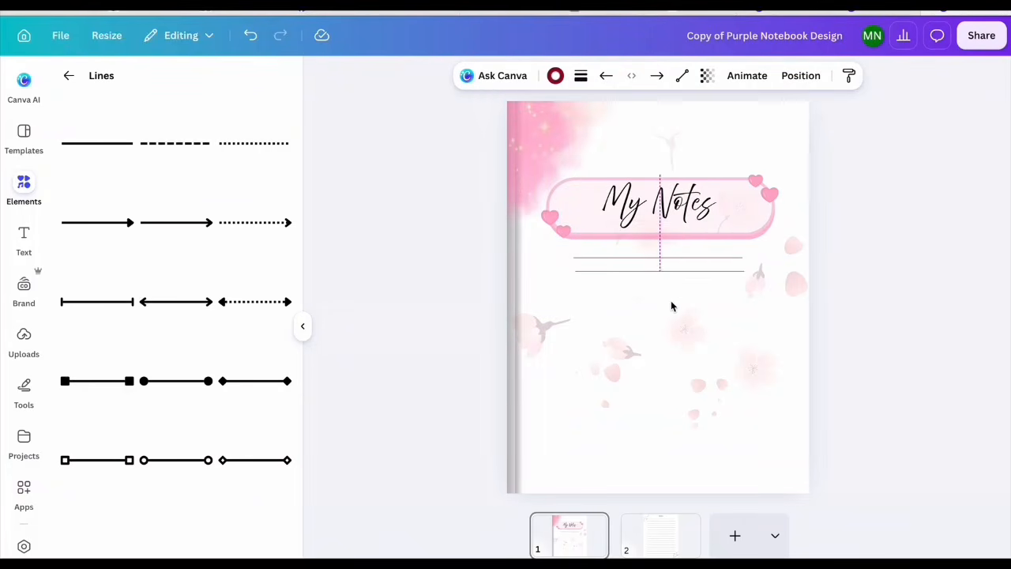
Step: Search the elements for "pink watercolor illustration butterfly" and add the side-view pink butterfly to the cover
{"action": "left_click", "coordinate": [20, 193]}
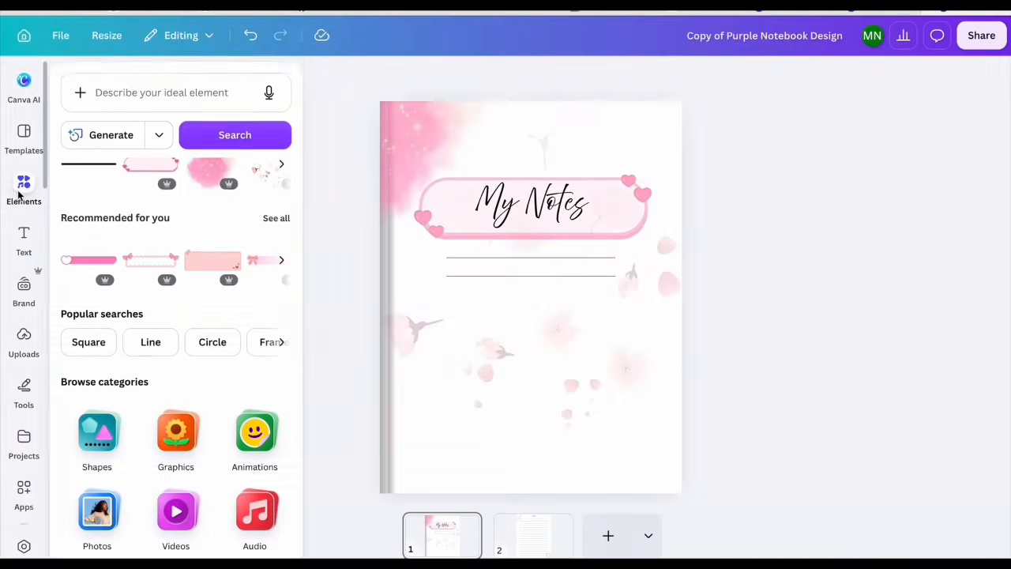
{"action": "left_click", "coordinate": [132, 84]}
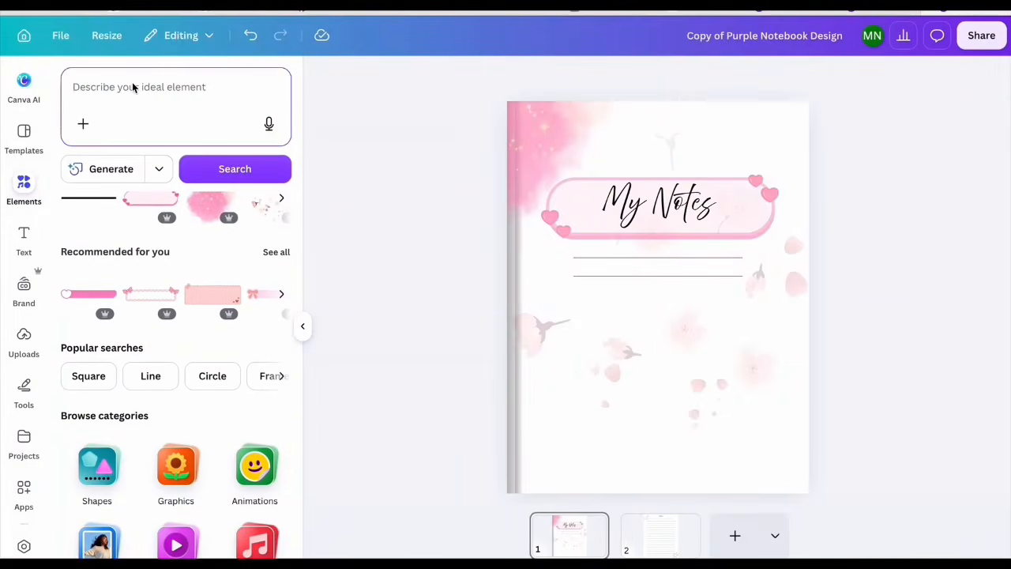
{"action": "type", "text": "watercolor butter"}
{"action": "left_click", "coordinate": [163, 242]}
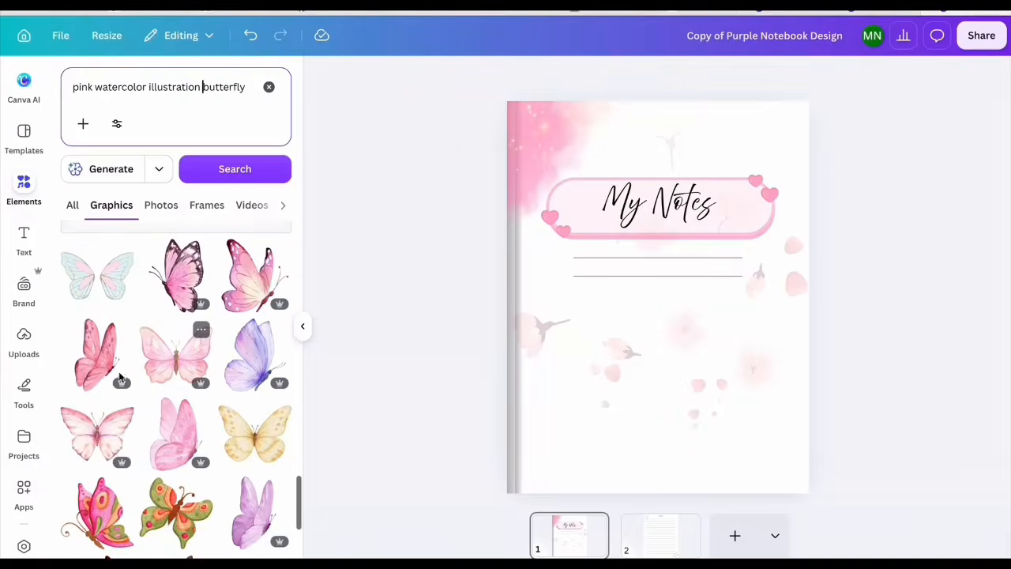
{"action": "left_click", "coordinate": [115, 367]}
Step: Shrink the butterfly, place it below the left end of the lines and adjust its transparency
{"action": "left_click_drag", "start_coordinate": [760, 132], "coordinate": [622, 356]}
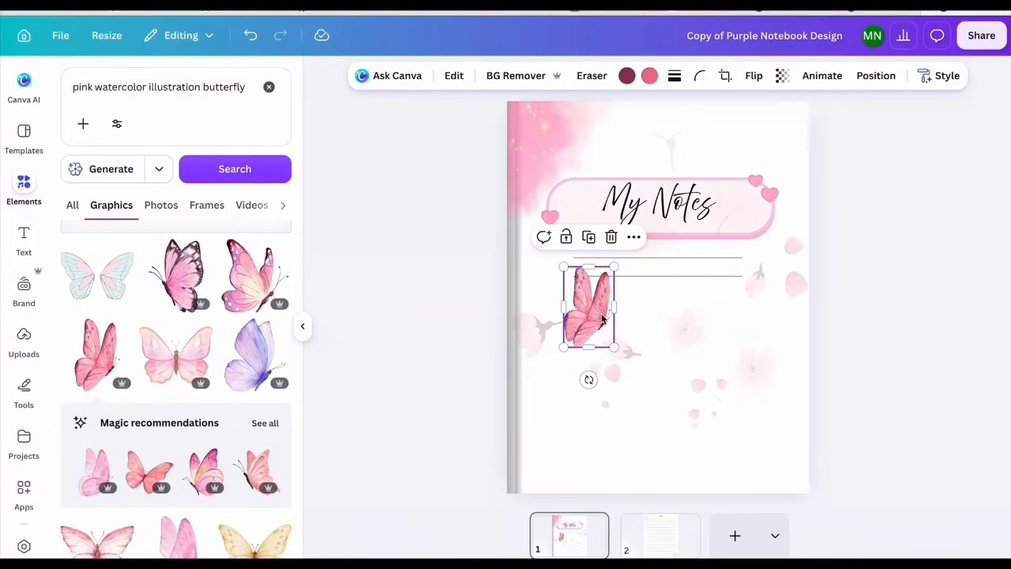
{"action": "left_click_drag", "start_coordinate": [613, 267], "coordinate": [604, 316]}
{"action": "left_click", "coordinate": [782, 76]}
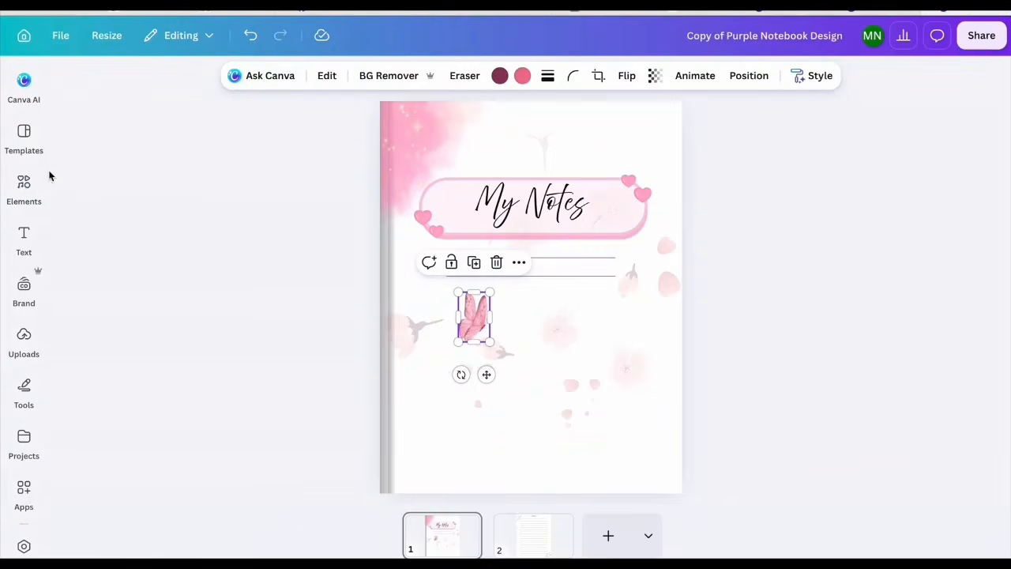
Step: Search the elements for "pink books with ribbon" and place the stacked books with pink bow below the butterfly
{"action": "left_click", "coordinate": [24, 189]}
{"action": "type", "text": "pink boo"}
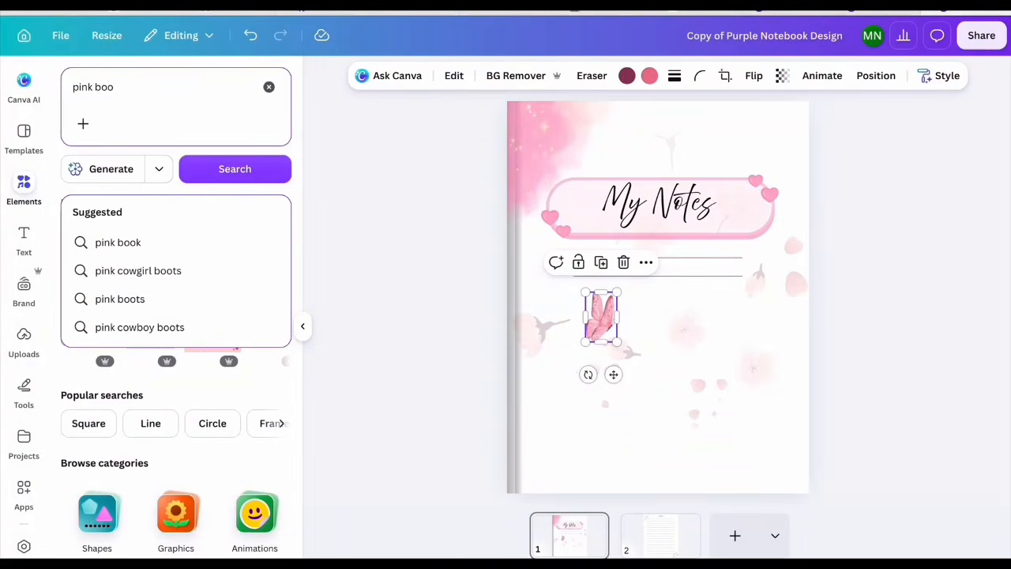
{"action": "type", "text": "ks with ribbon"}
{"action": "key", "text": "Return"}
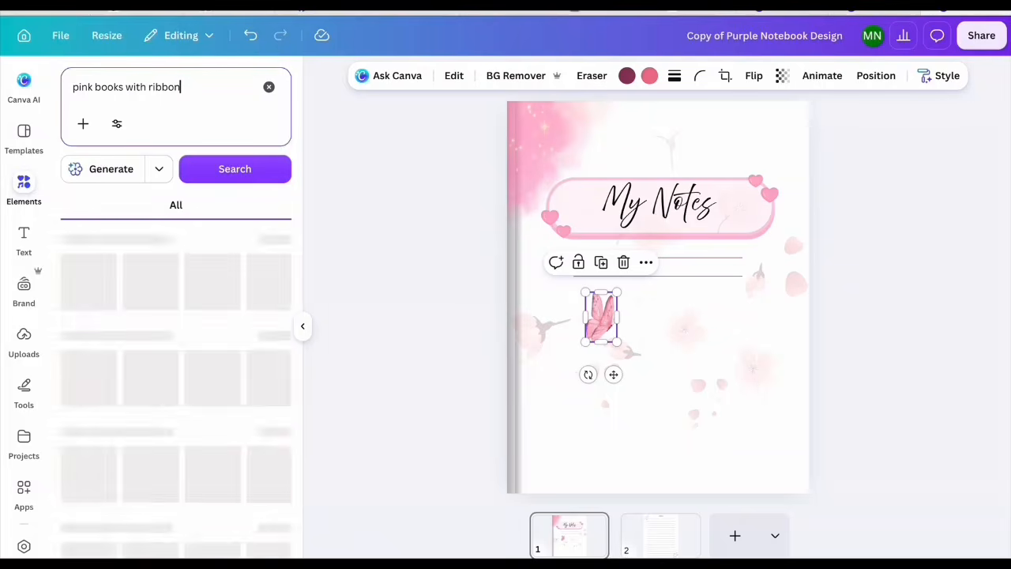
{"action": "left_click", "coordinate": [124, 205]}
{"action": "scroll", "coordinate": [295, 427], "scroll_direction": "down", "scroll_amount": 3}
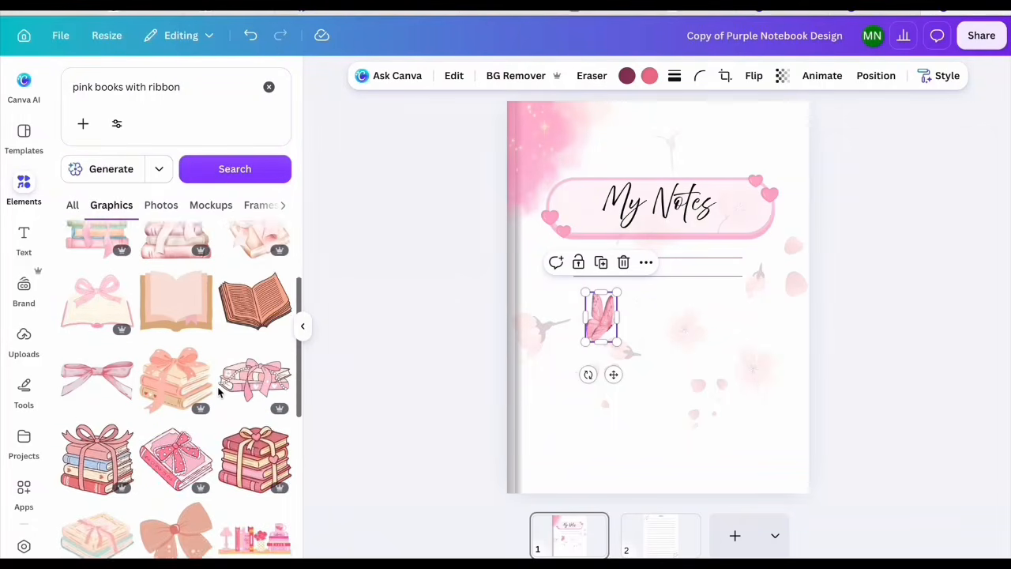
{"action": "left_click", "coordinate": [249, 359]}
{"action": "left_click_drag", "start_coordinate": [668, 292], "coordinate": [701, 389]}
{"action": "left_click_drag", "start_coordinate": [748, 355], "coordinate": [721, 357]}
Step: Search the elements for "pink watercolor splash" and place a soft pink splash at the cover's lower-right corner
{"action": "left_click", "coordinate": [269, 87]}
{"action": "type", "text": "pink"}
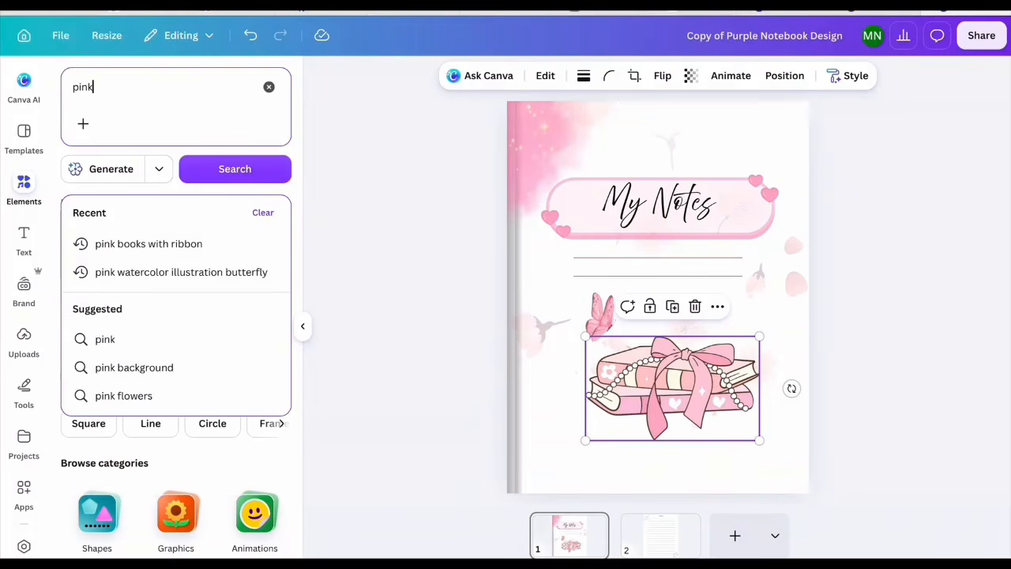
{"action": "type", "text": " watercolor sp"}
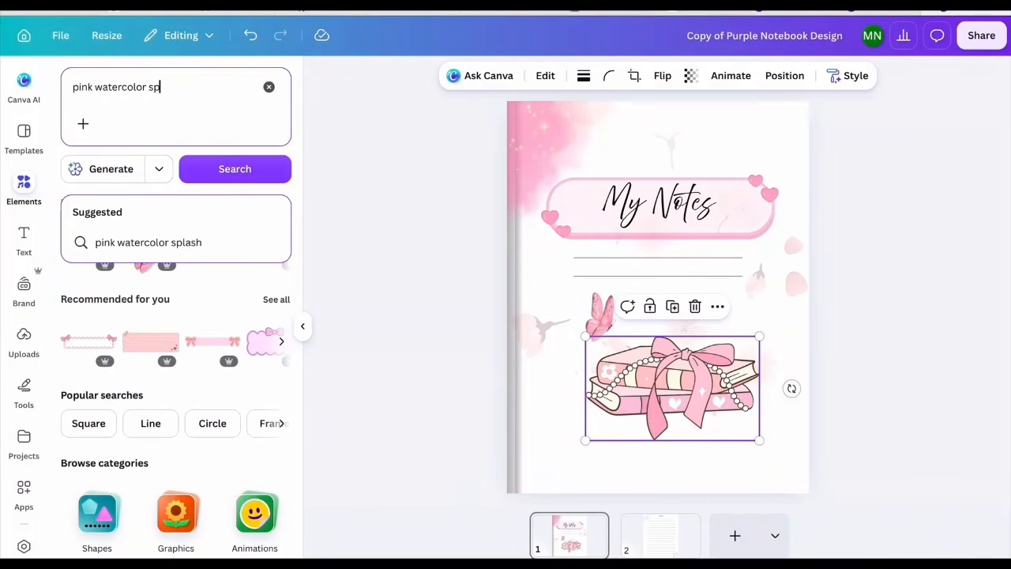
{"action": "type", "text": "lash"}
{"action": "key", "text": "Return"}
{"action": "left_click", "coordinate": [118, 205]}
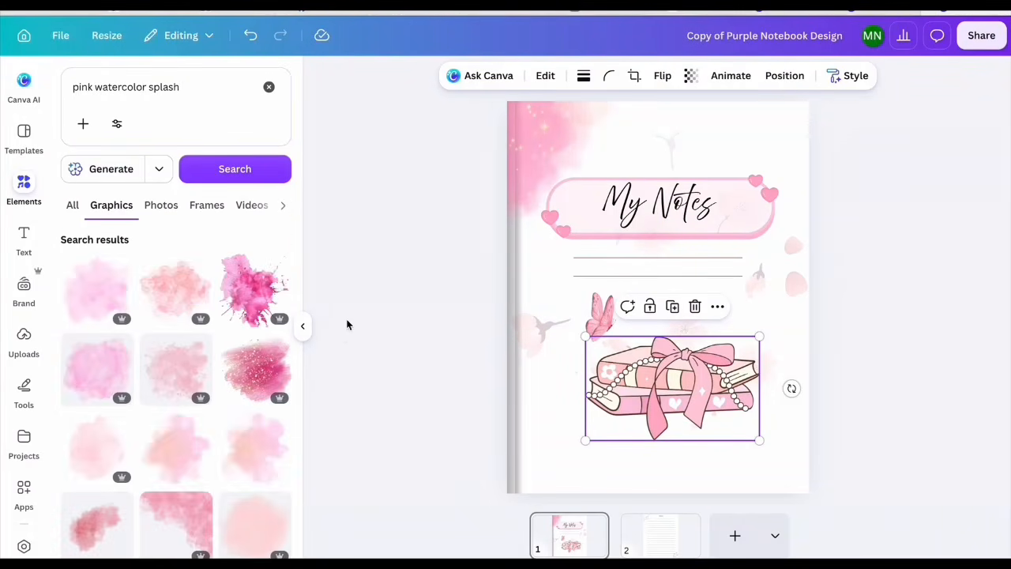
{"action": "scroll", "coordinate": [151, 403], "scroll_direction": "down", "scroll_amount": 2}
{"action": "scroll", "coordinate": [167, 408], "scroll_direction": "up", "scroll_amount": 2}
{"action": "left_click", "coordinate": [147, 382]}
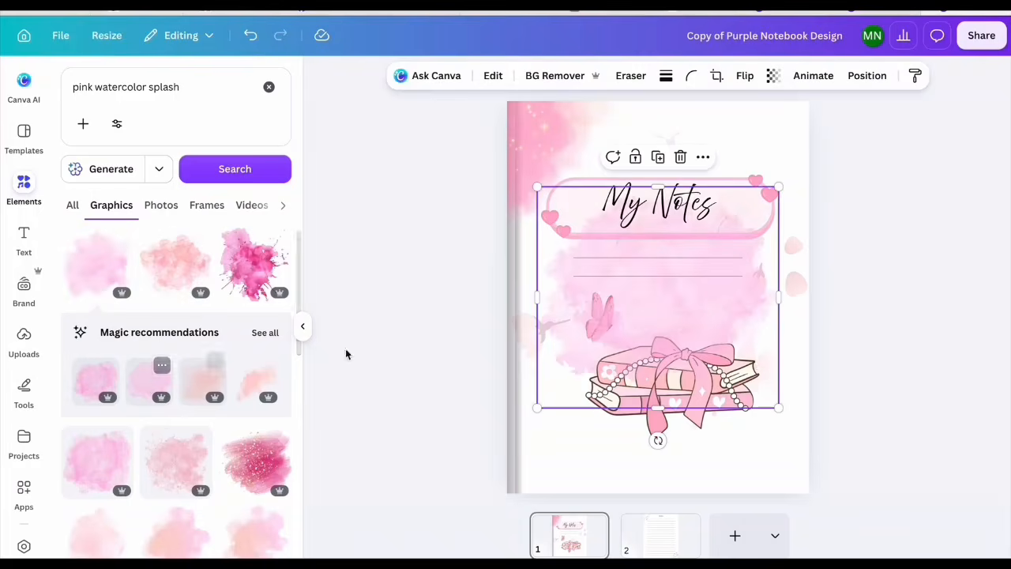
{"action": "left_click_drag", "start_coordinate": [779, 186], "coordinate": [663, 292]}
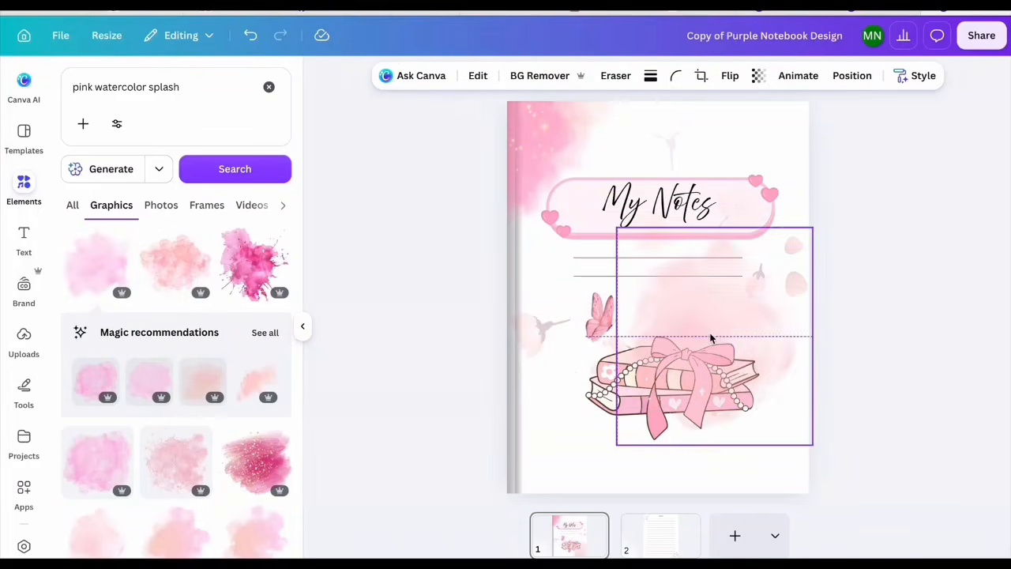
{"action": "left_click_drag", "start_coordinate": [710, 338], "coordinate": [798, 495]}
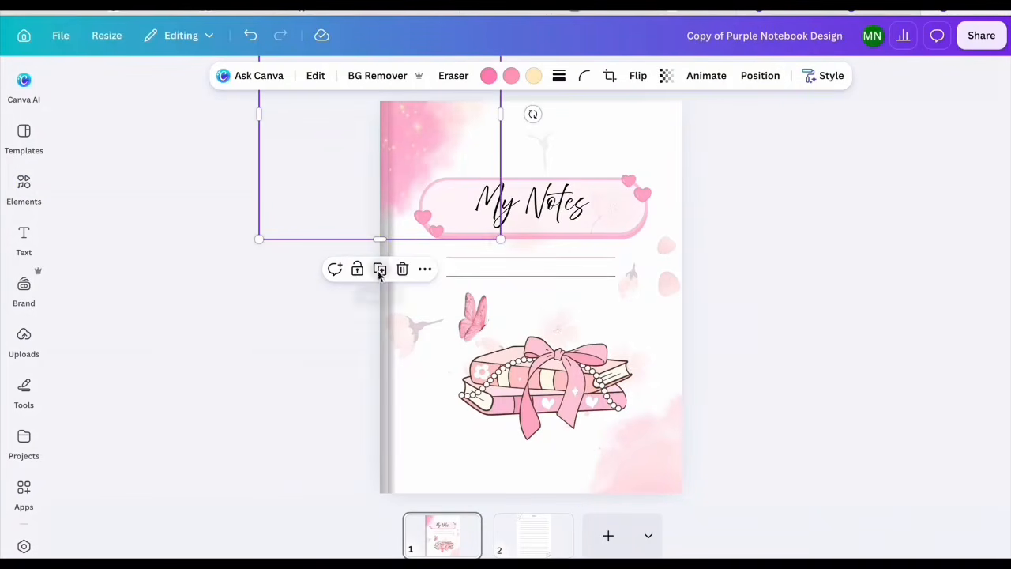
Step: Duplicate the glitter splash to the cover's lower-left corner and adjust its transparency
{"action": "left_click_drag", "start_coordinate": [379, 274], "coordinate": [377, 541]}
{"action": "left_click", "coordinate": [665, 75]}
{"action": "left_click_drag", "start_coordinate": [630, 134], "coordinate": [650, 141]}
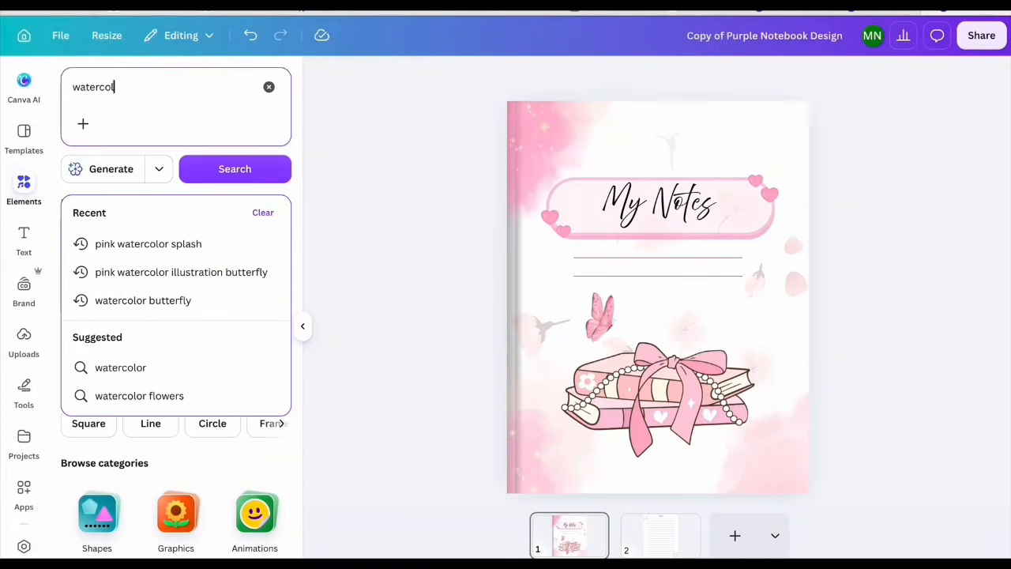
Step: Search the graphics for "watercolor pink flowers" and add a branch of pink blossoms to the cover
{"action": "type", "text": "pink f"}
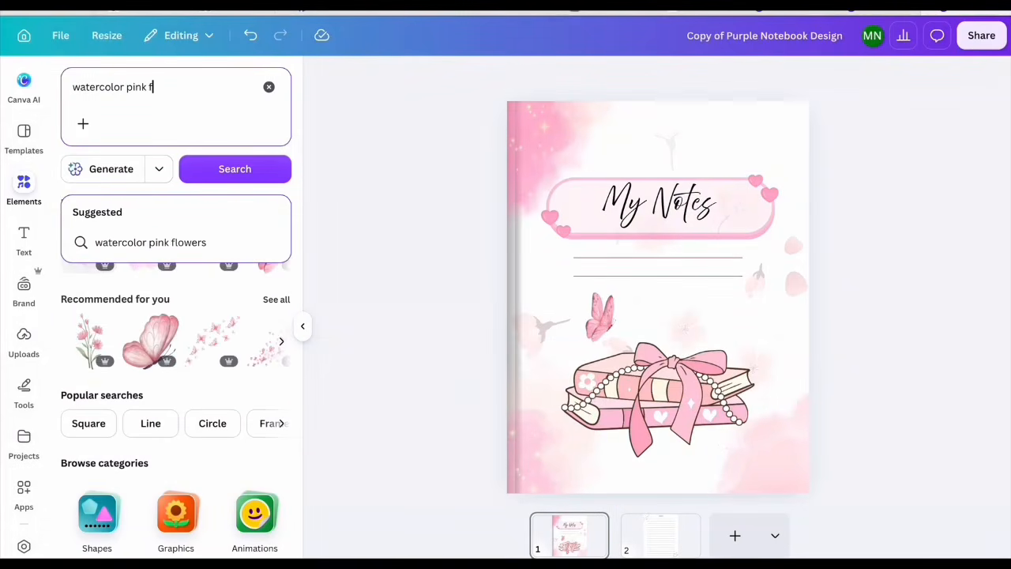
{"action": "key", "text": "Return"}
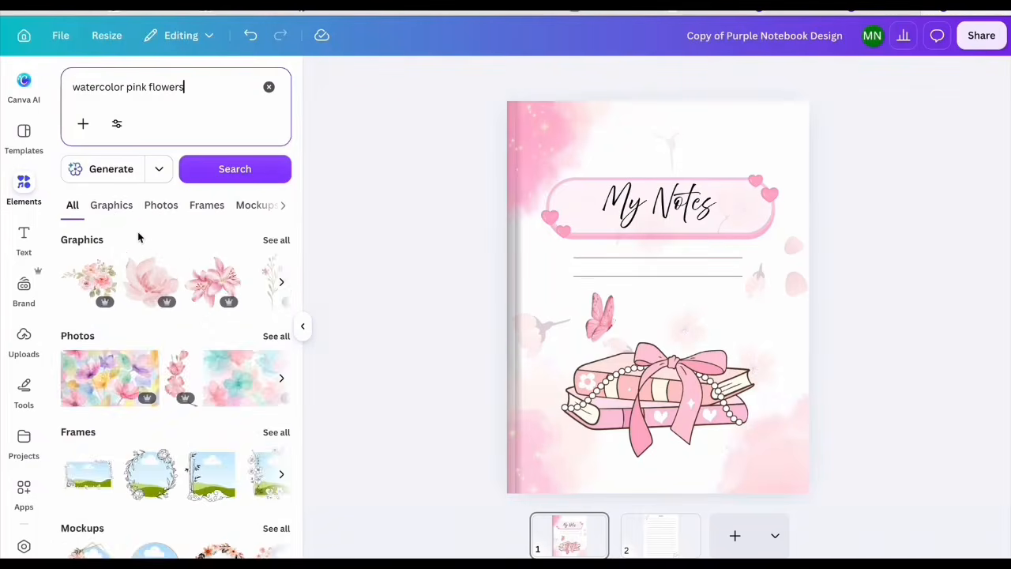
{"action": "left_click", "coordinate": [137, 234]}
{"action": "scroll", "coordinate": [151, 370], "scroll_direction": "down", "scroll_amount": 10}
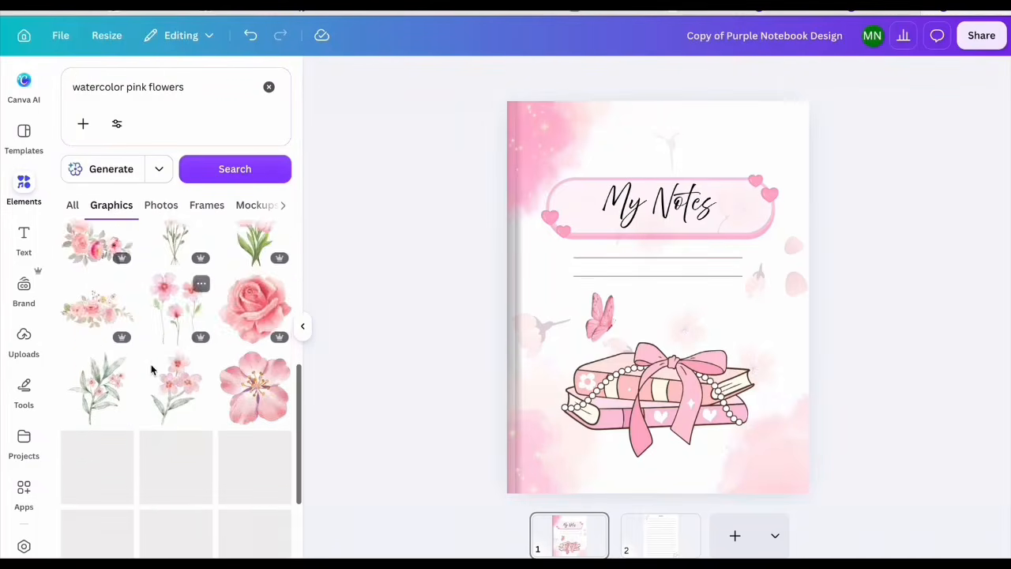
{"action": "scroll", "coordinate": [150, 367], "scroll_direction": "down", "scroll_amount": 8}
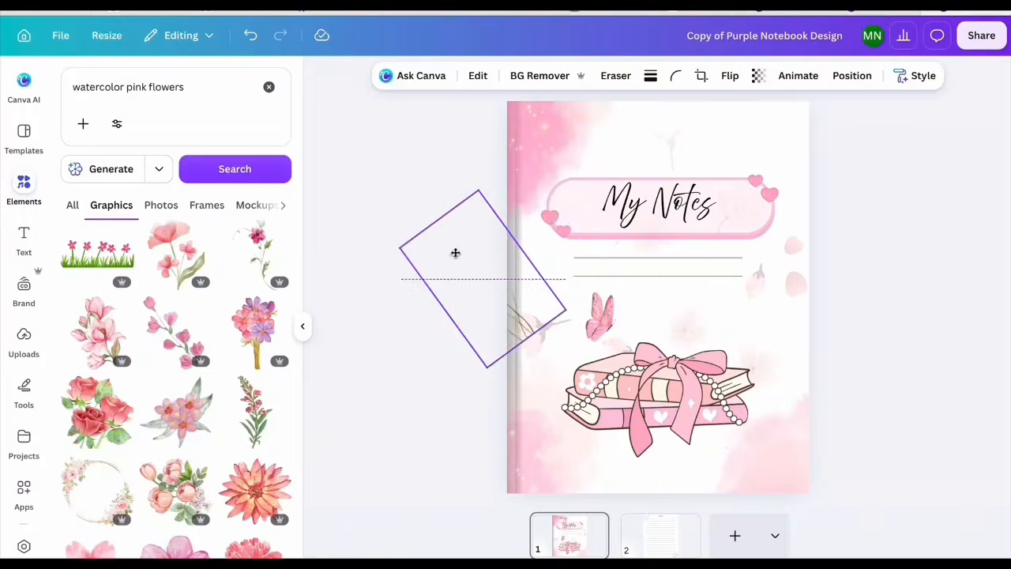
Step: Place the tilted blossom branch at the cover's upper-right corner and set its transparency to about 45
{"action": "left_click_drag", "start_coordinate": [455, 252], "coordinate": [787, 136]}
{"action": "left_click", "coordinate": [757, 75]}
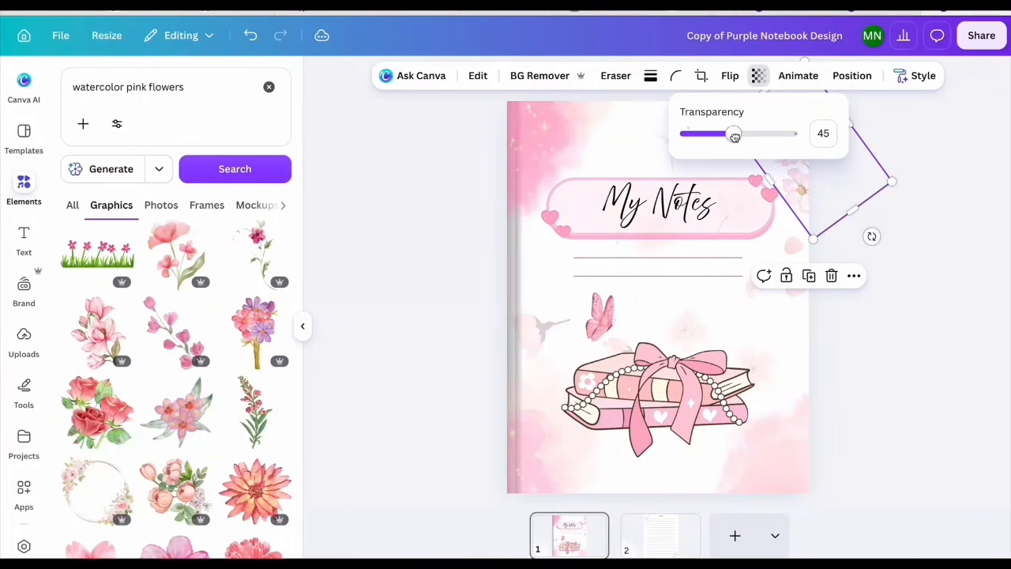
{"action": "left_click", "coordinate": [574, 285]}
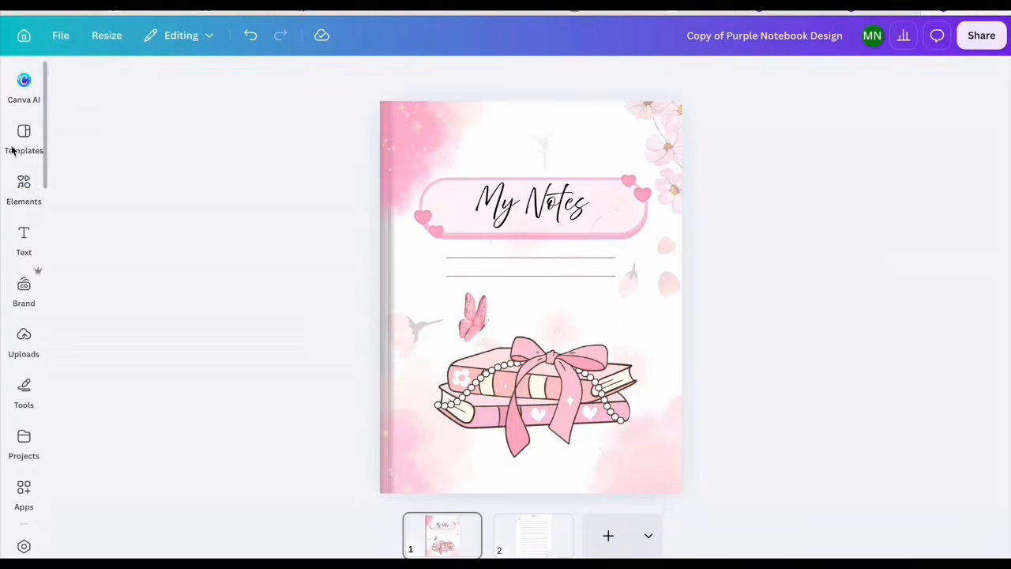
Step: Search the graphics for "ring binders" and look through the spiral bindings
{"action": "left_click", "coordinate": [29, 132]}
{"action": "left_click", "coordinate": [32, 186]}
{"action": "left_click", "coordinate": [166, 93]}
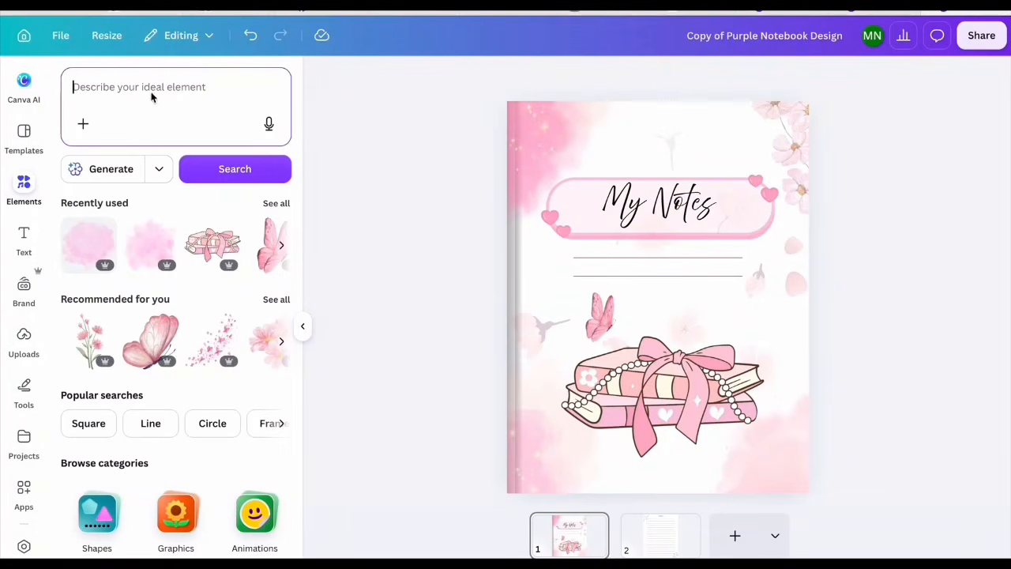
{"action": "type", "text": "ring binde"}
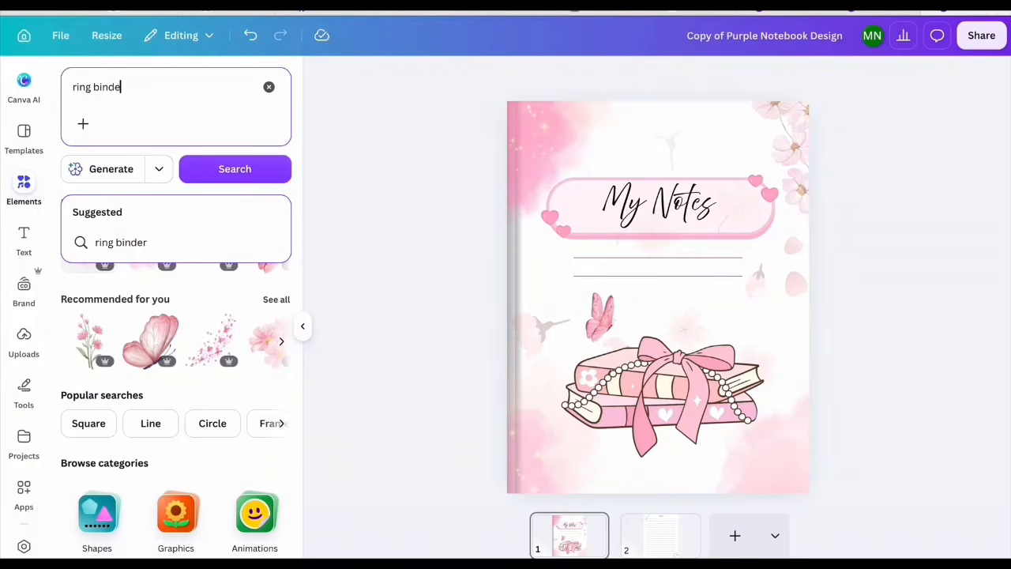
{"action": "type", "text": "rs"}
{"action": "key", "text": "Return"}
{"action": "left_click", "coordinate": [130, 212]}
{"action": "scroll", "coordinate": [138, 332], "scroll_direction": "down", "scroll_amount": 10}
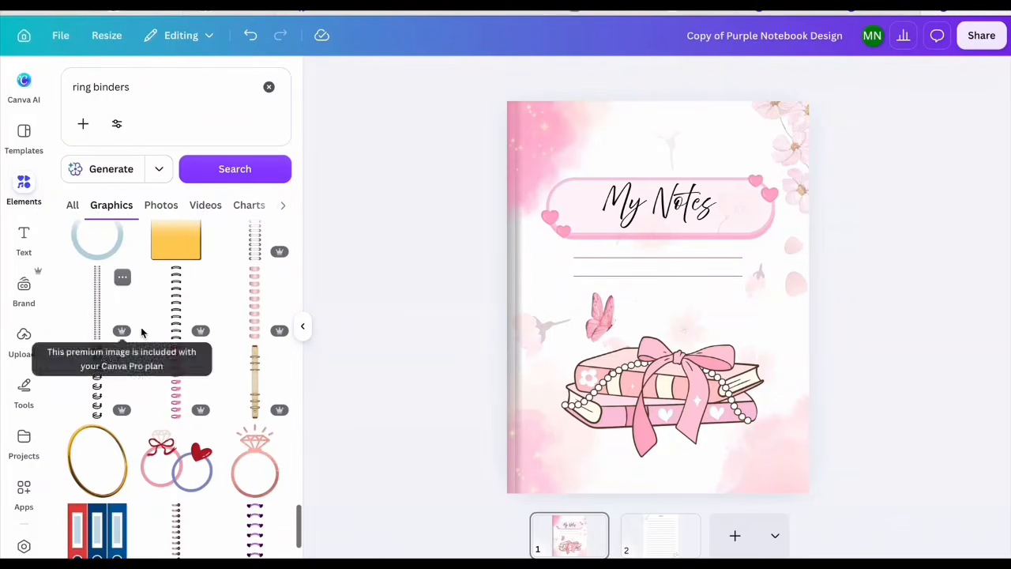
Step: Line the cover's spine from top to bottom with a pink heart-shaped ring binding
{"action": "left_click", "coordinate": [175, 384]}
{"action": "left_click_drag", "start_coordinate": [648, 253], "coordinate": [520, 141]}
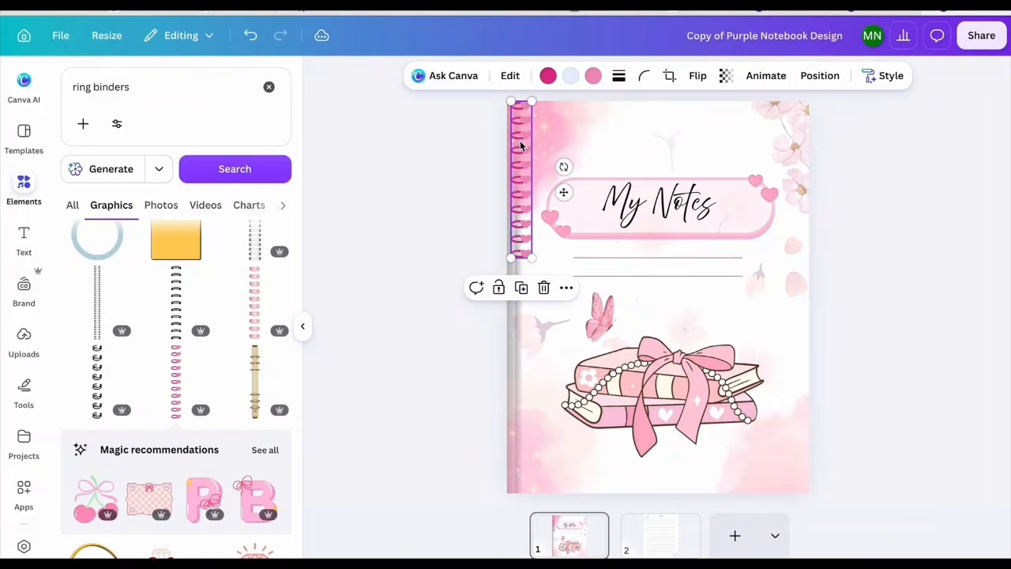
{"action": "left_click_drag", "start_coordinate": [532, 267], "coordinate": [523, 292]}
{"action": "left_click", "coordinate": [517, 371]}
{"action": "left_click_drag", "start_coordinate": [519, 213], "coordinate": [516, 458]}
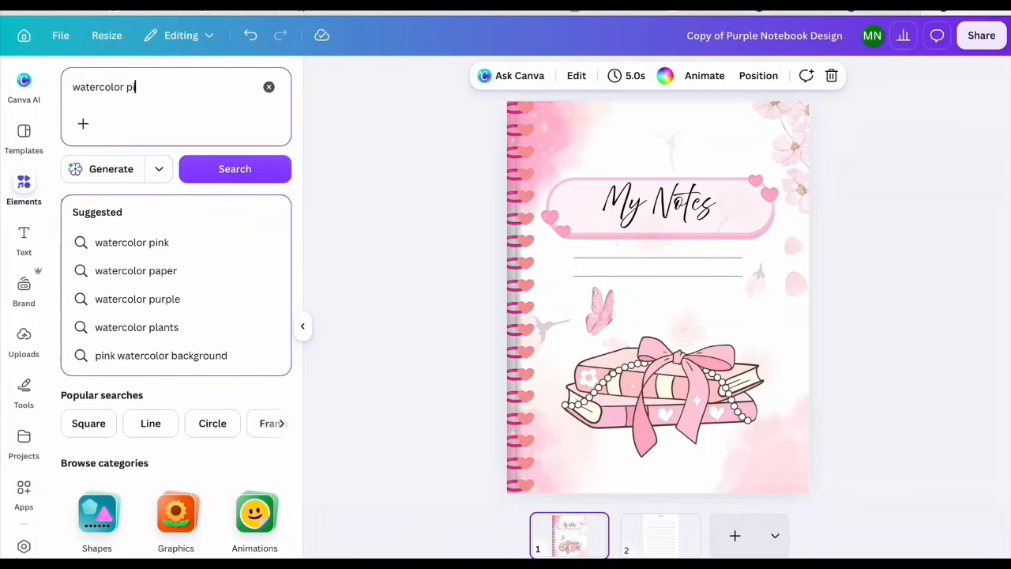
Step: Search the graphics for "watercolor pink flowers" and add a pink floral sprig to the Notes page
{"action": "type", "text": "nk flowers"}
{"action": "key", "text": "Return"}
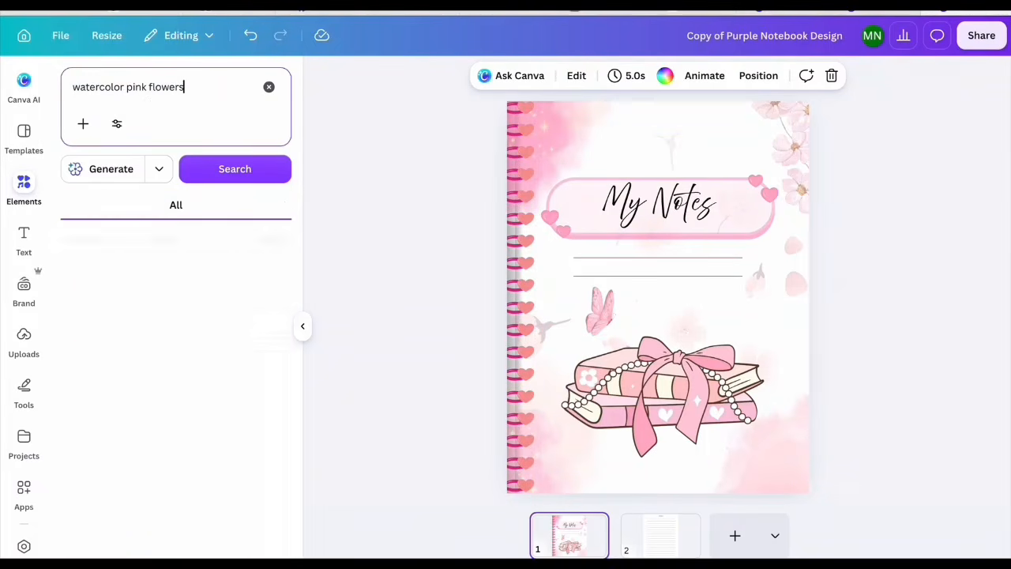
{"action": "left_click", "coordinate": [112, 205]}
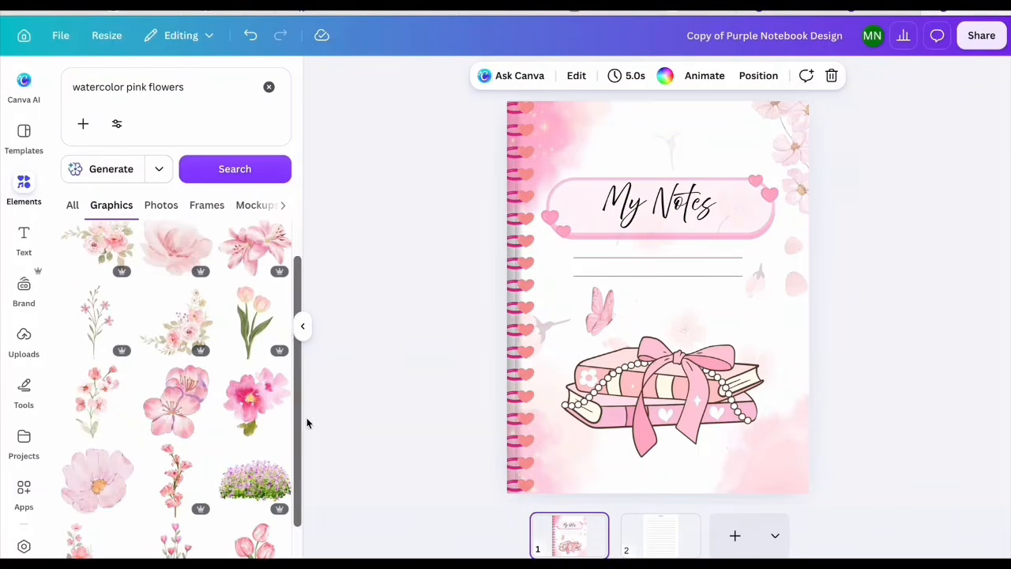
{"action": "left_click", "coordinate": [656, 535]}
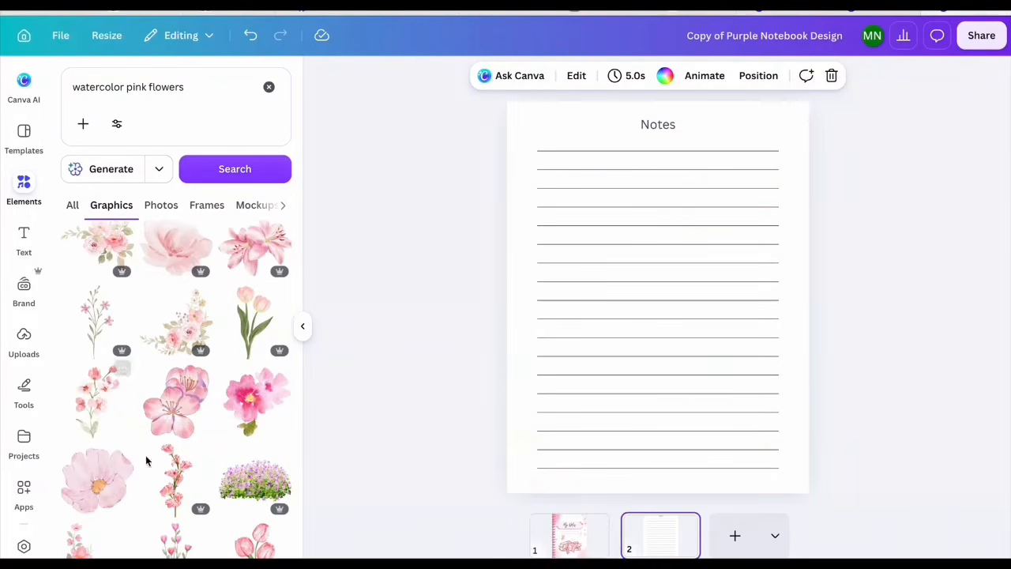
{"action": "left_click", "coordinate": [103, 323]}
Step: Tilt and resize the floral sprig in the Notes page's lower-right corner and set its transparency to 65
{"action": "left_click_drag", "start_coordinate": [770, 429], "coordinate": [581, 253]}
{"action": "left_click_drag", "start_coordinate": [568, 170], "coordinate": [782, 402]}
{"action": "left_click_drag", "start_coordinate": [793, 494], "coordinate": [765, 492]}
{"action": "left_click_drag", "start_coordinate": [792, 423], "coordinate": [773, 470]}
{"action": "left_click", "coordinate": [779, 76]}
{"action": "left_click", "coordinate": [778, 135]}
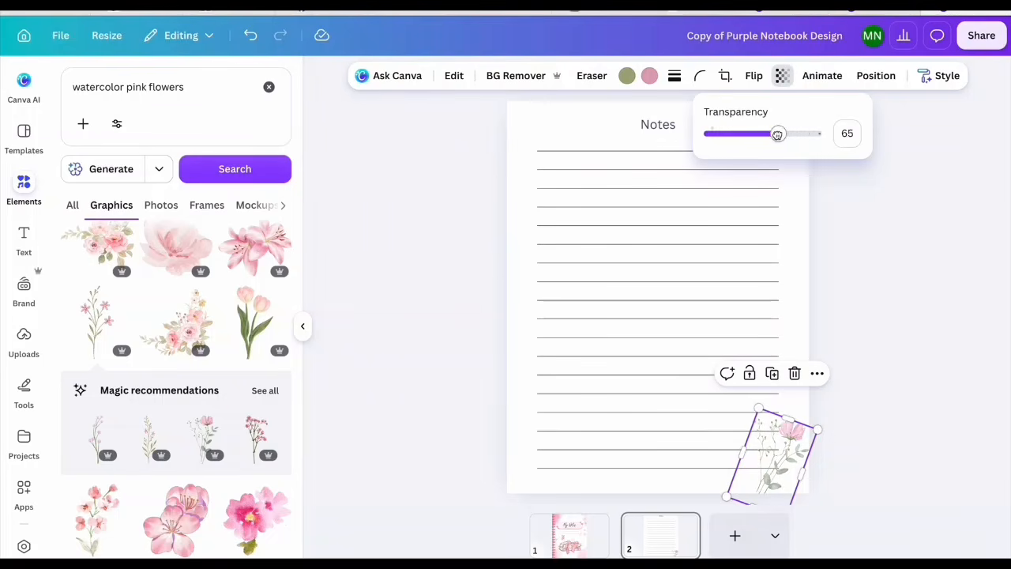
Step: Duplicate the floral sprig and fit the copy into the Notes page's upper-left corner
{"action": "left_click", "coordinate": [771, 372]}
{"action": "left_click_drag", "start_coordinate": [770, 454], "coordinate": [523, 154]}
{"action": "left_click", "coordinate": [753, 76]}
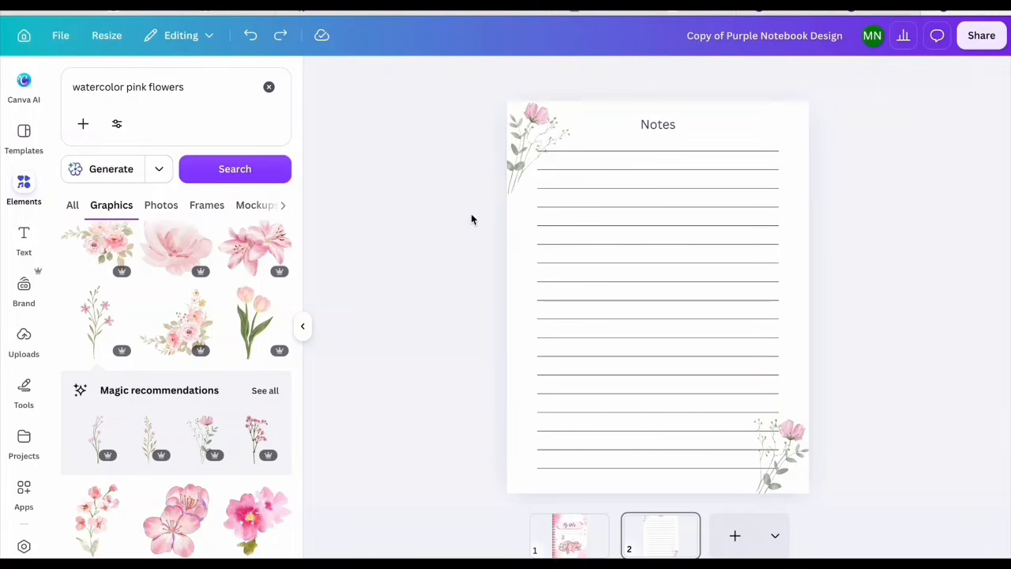
{"action": "left_click_drag", "start_coordinate": [528, 153], "coordinate": [527, 154]}
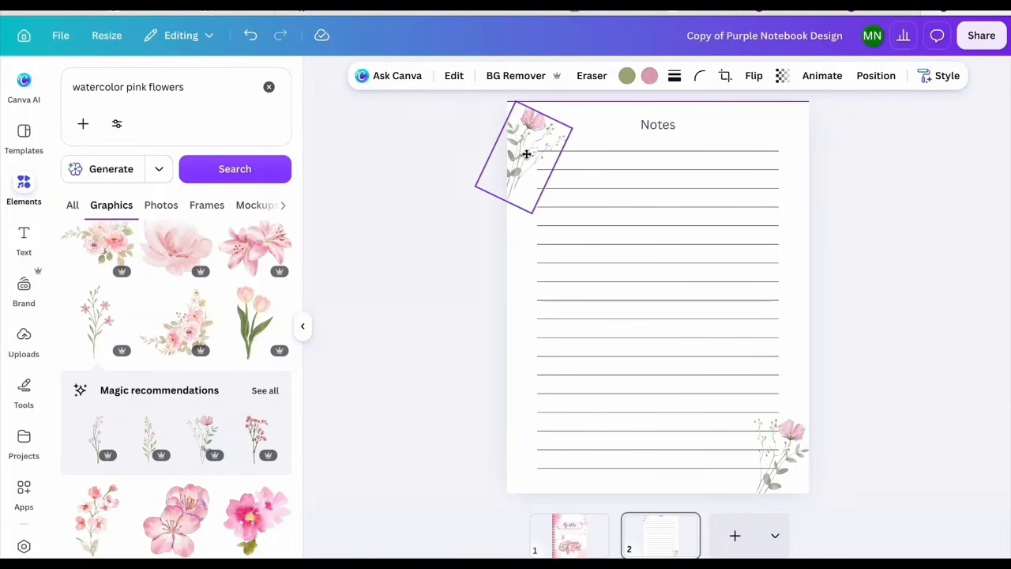
{"action": "left_click", "coordinate": [461, 310]}
{"action": "left_click", "coordinate": [459, 312]}
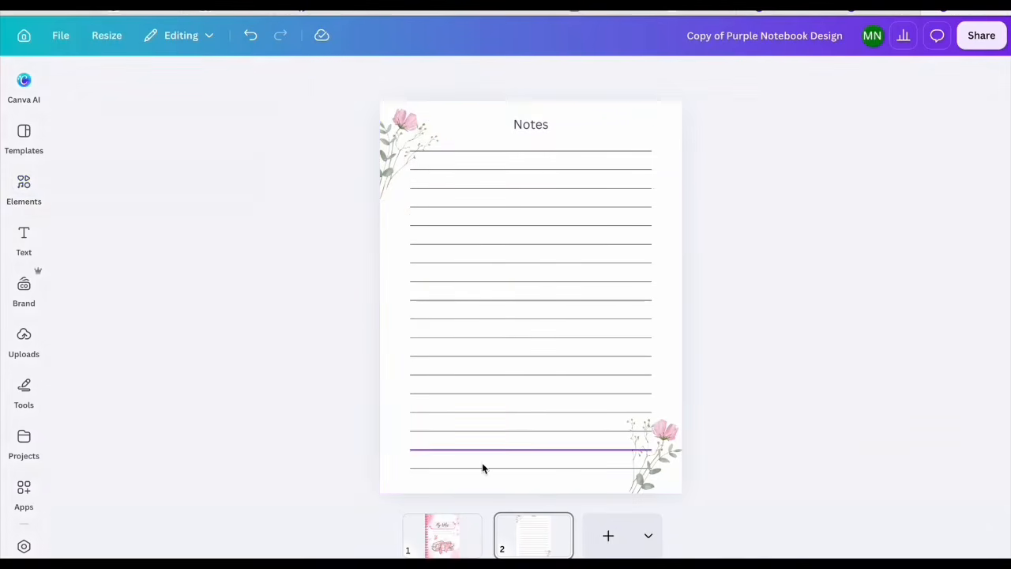
Step: Duplicate the floral Notes page several times in the page grid overview
{"action": "left_click", "coordinate": [463, 534]}
{"action": "left_click", "coordinate": [520, 546]}
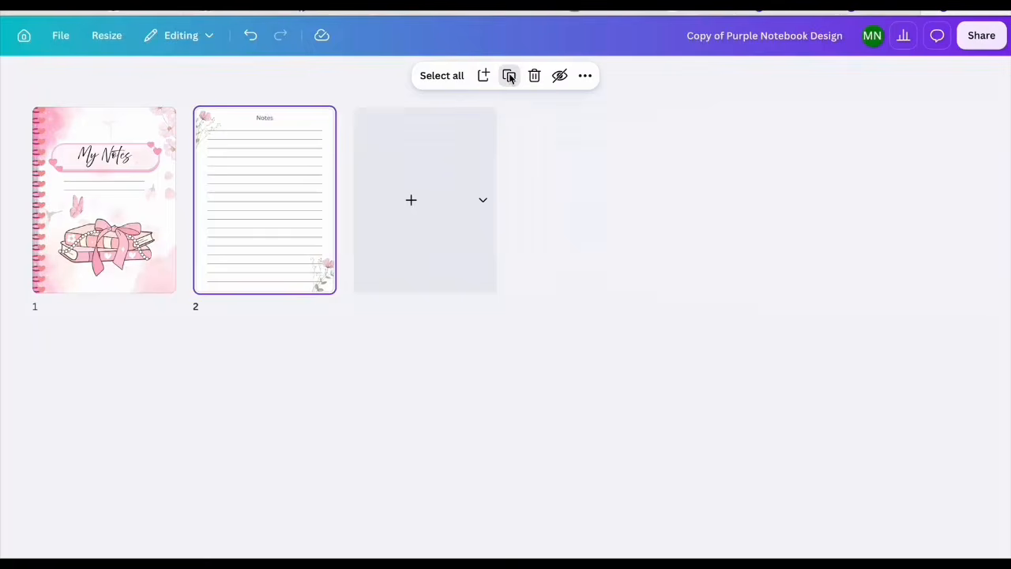
{"action": "left_click", "coordinate": [509, 76]}
{"action": "left_click", "coordinate": [510, 77]}
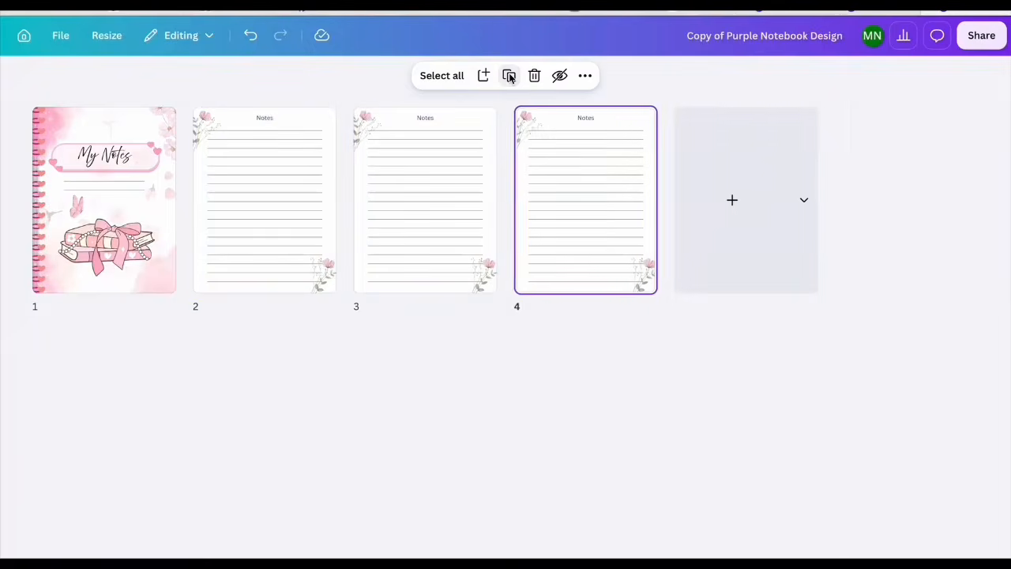
{"action": "left_click", "coordinate": [509, 76]}
{"action": "left_click", "coordinate": [510, 76]}
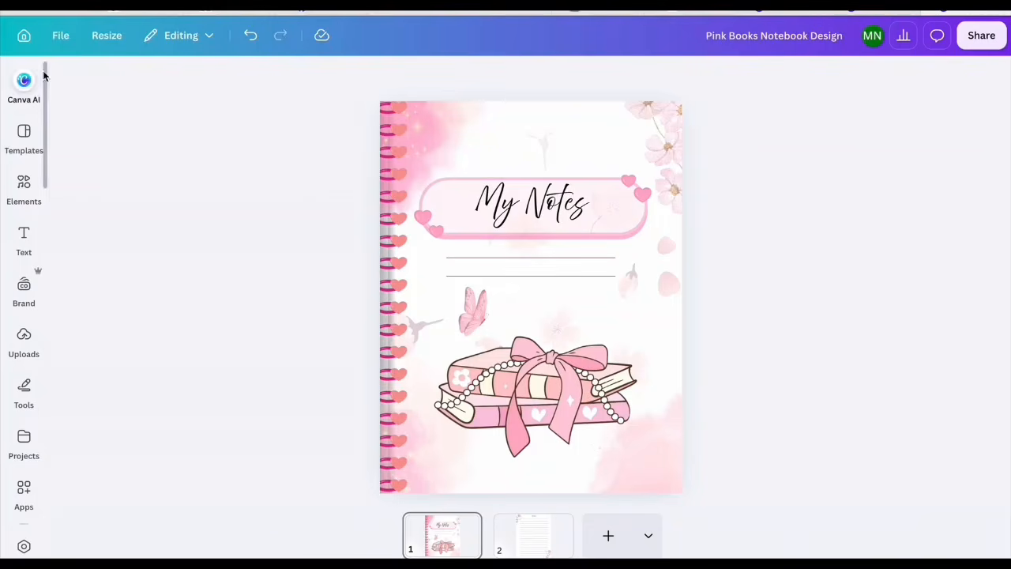
Step: Make a copy of the Pink Books Notebook Design and delete the ring bindings, faded blossoms and upper-left splash from its cover
{"action": "left_click", "coordinate": [61, 35]}
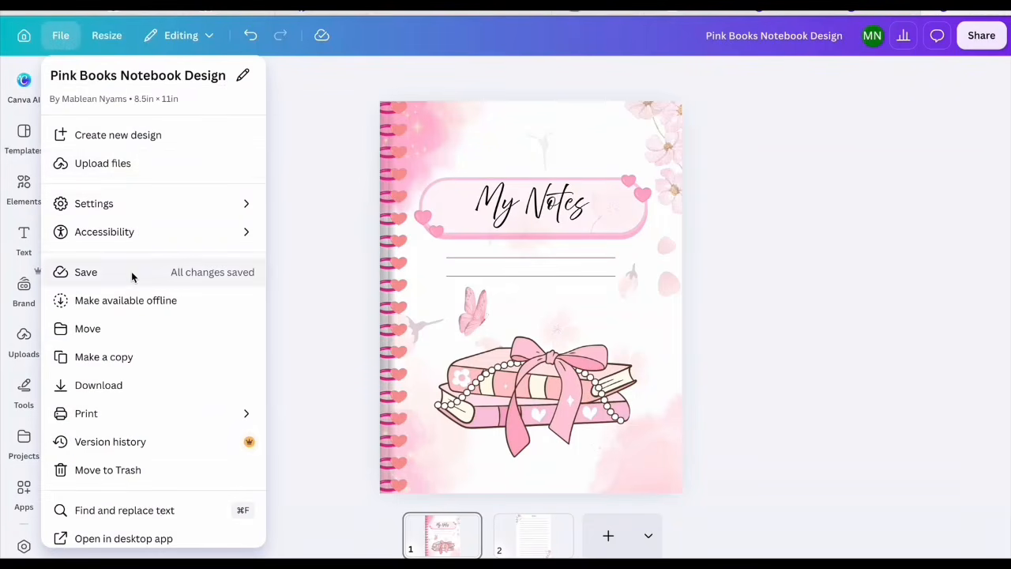
{"action": "left_click", "coordinate": [113, 361]}
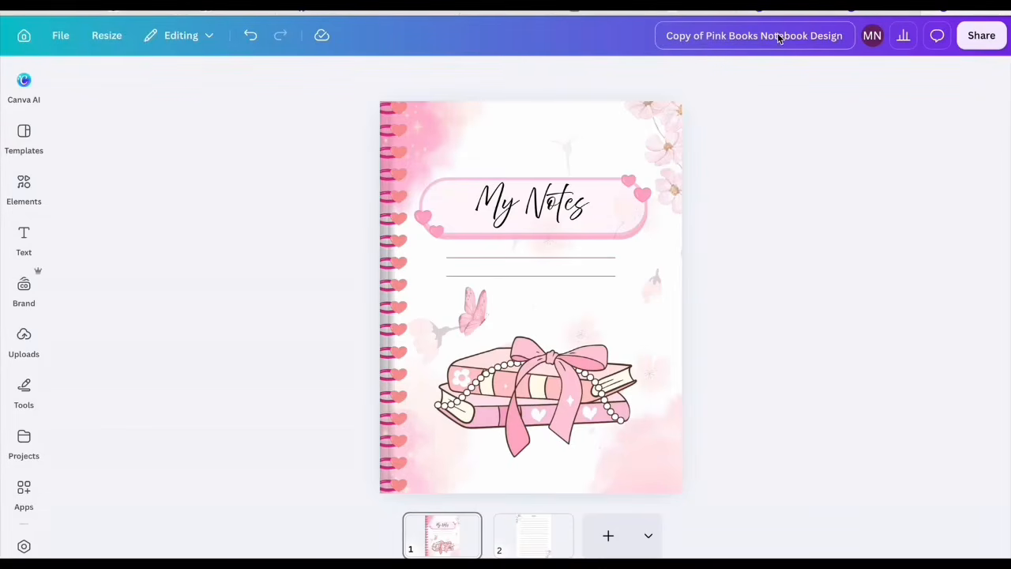
{"action": "left_click", "coordinate": [387, 155]}
{"action": "left_click", "coordinate": [413, 366]}
{"action": "left_click", "coordinate": [487, 144]}
{"action": "key", "text": "Delete"}
{"action": "left_click", "coordinate": [483, 155]}
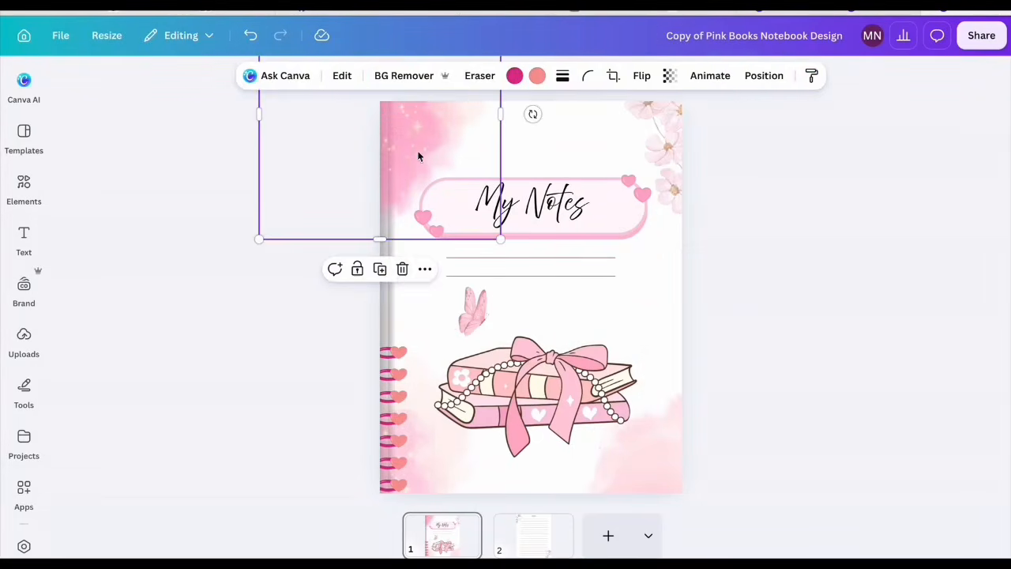
{"action": "key", "text": "Delete"}
{"action": "left_click", "coordinate": [397, 382]}
{"action": "left_click", "coordinate": [413, 314]}
Step: Delete the corner blossoms, books, butterfly, lines, label frame and lower splashes, keeping the My Notes title and spine shadow
{"action": "left_click", "coordinate": [663, 147]}
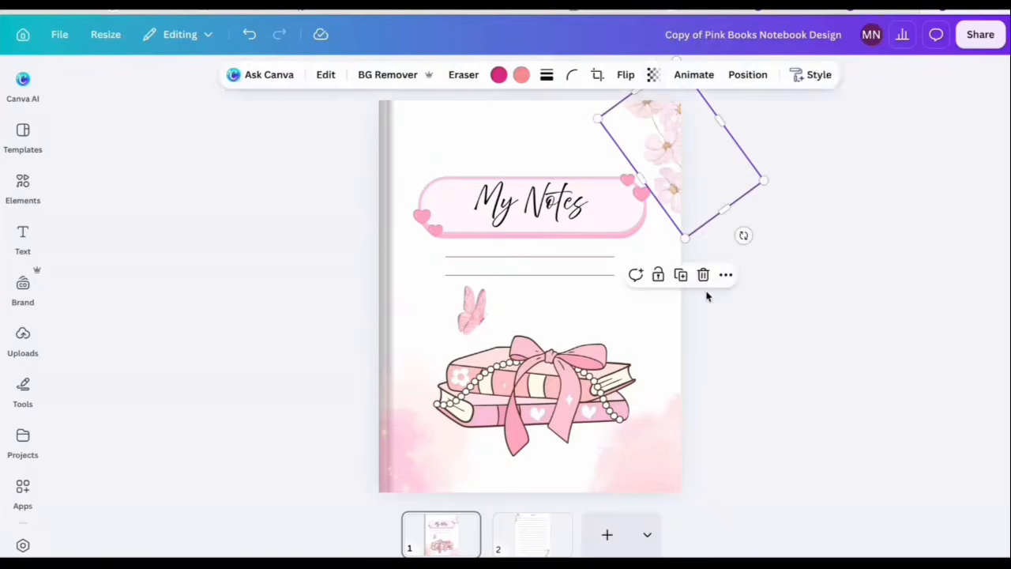
{"action": "left_click", "coordinate": [702, 273]}
{"action": "left_click", "coordinate": [553, 387]}
{"action": "left_click", "coordinate": [554, 308]}
{"action": "left_click", "coordinate": [472, 310]}
{"action": "left_click", "coordinate": [494, 255]}
{"action": "left_click", "coordinate": [418, 410]}
{"action": "left_click", "coordinate": [390, 321]}
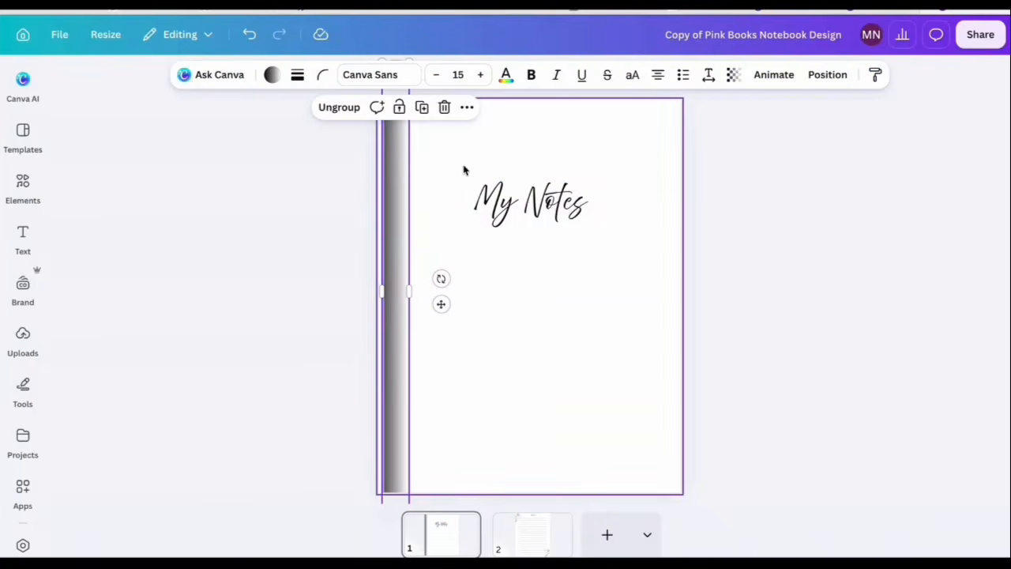
{"action": "left_click", "coordinate": [320, 222]}
Step: Cover the whole page with the recently used teal leafy branch pattern and recolor its background black
{"action": "left_click", "coordinate": [22, 237]}
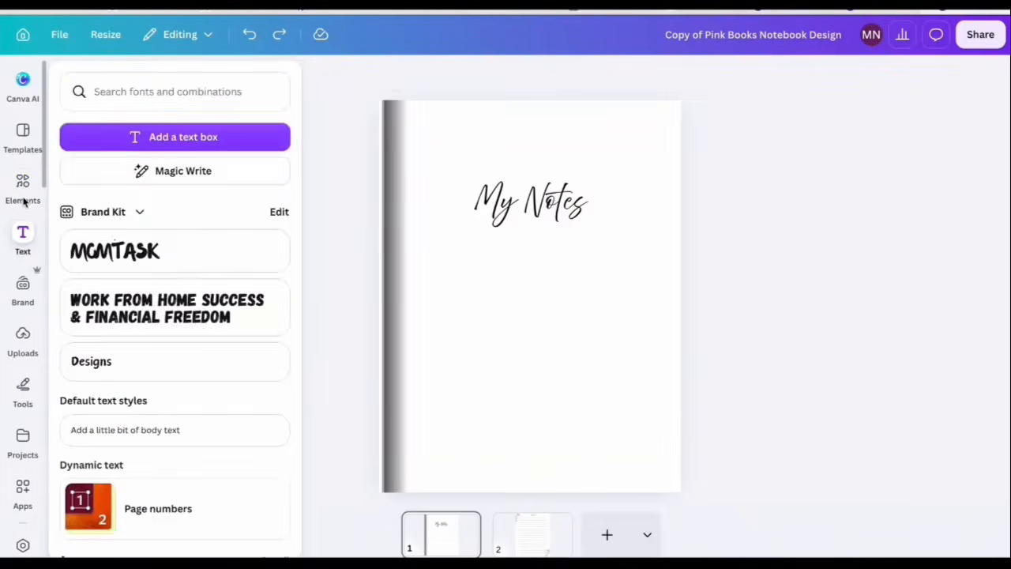
{"action": "left_click", "coordinate": [22, 186]}
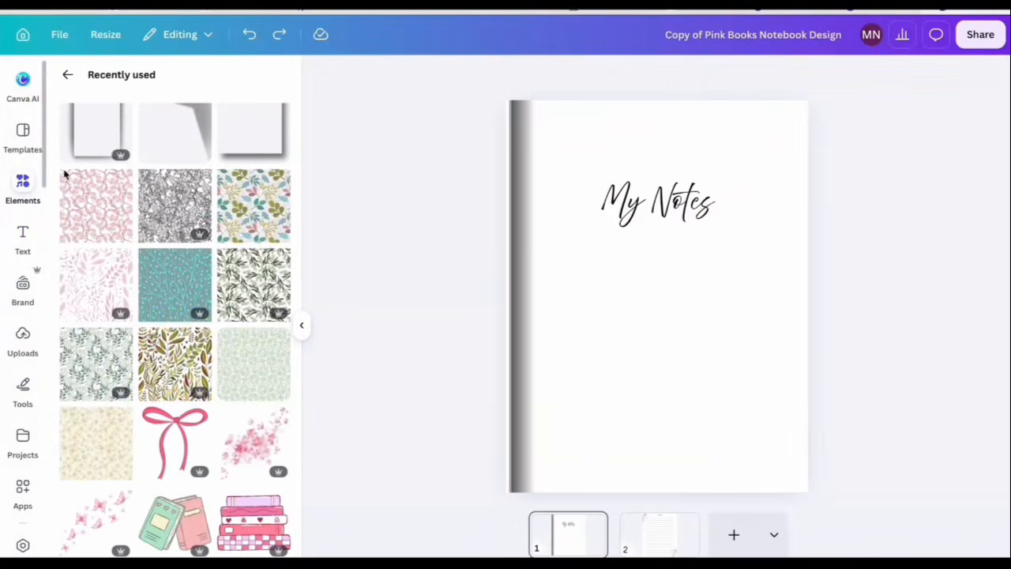
{"action": "left_click", "coordinate": [178, 282]}
{"action": "left_click_drag", "start_coordinate": [642, 280], "coordinate": [586, 166]}
{"action": "left_click_drag", "start_coordinate": [631, 218], "coordinate": [906, 491]}
{"action": "left_click", "coordinate": [569, 75]}
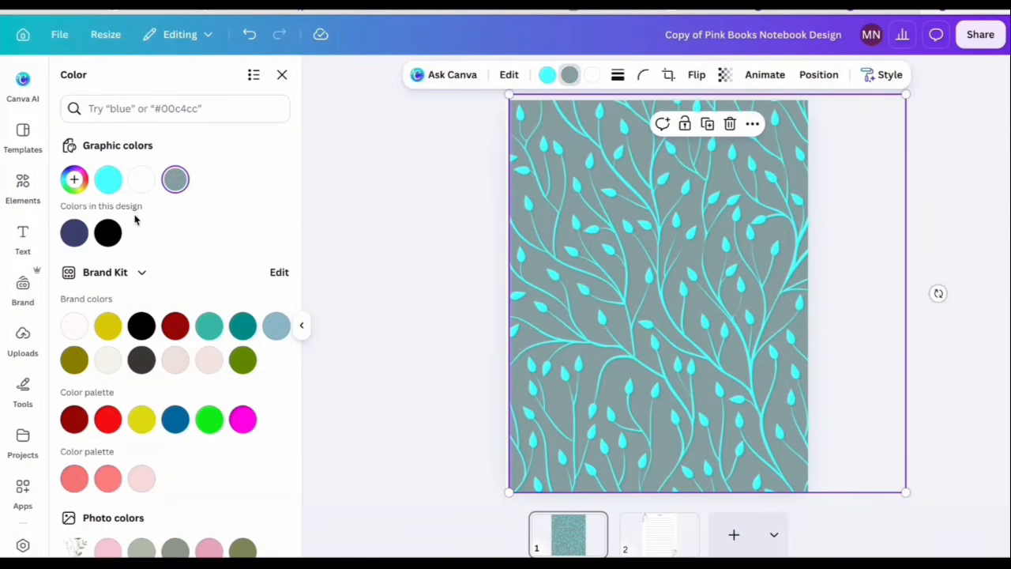
{"action": "left_click", "coordinate": [107, 234]}
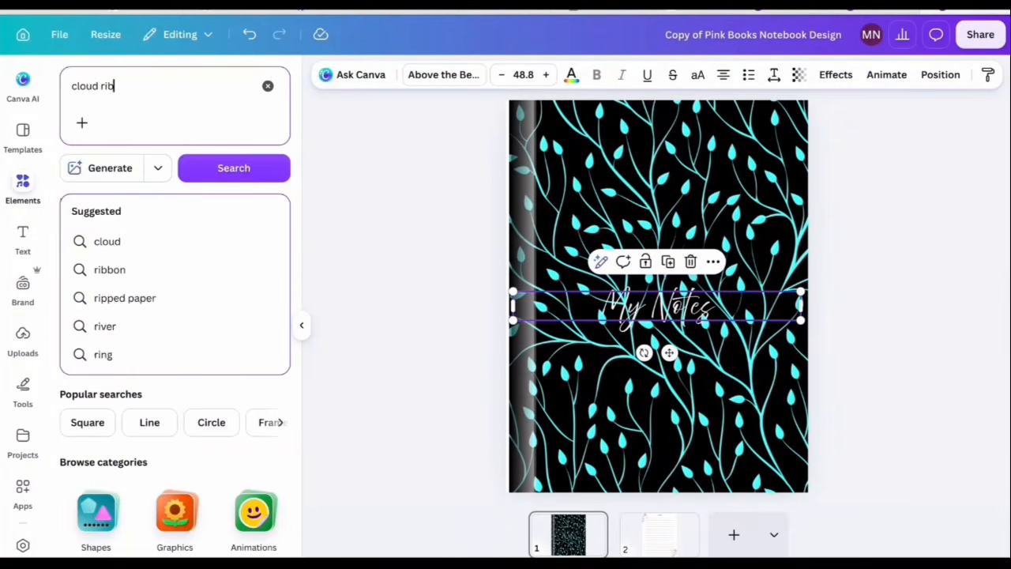
Step: Search the elements for "cloud ribbon cute long journal sticker" and place the cloud-and-bow label frame across the cover's upper part
{"action": "type", "text": "bon cute lon"}
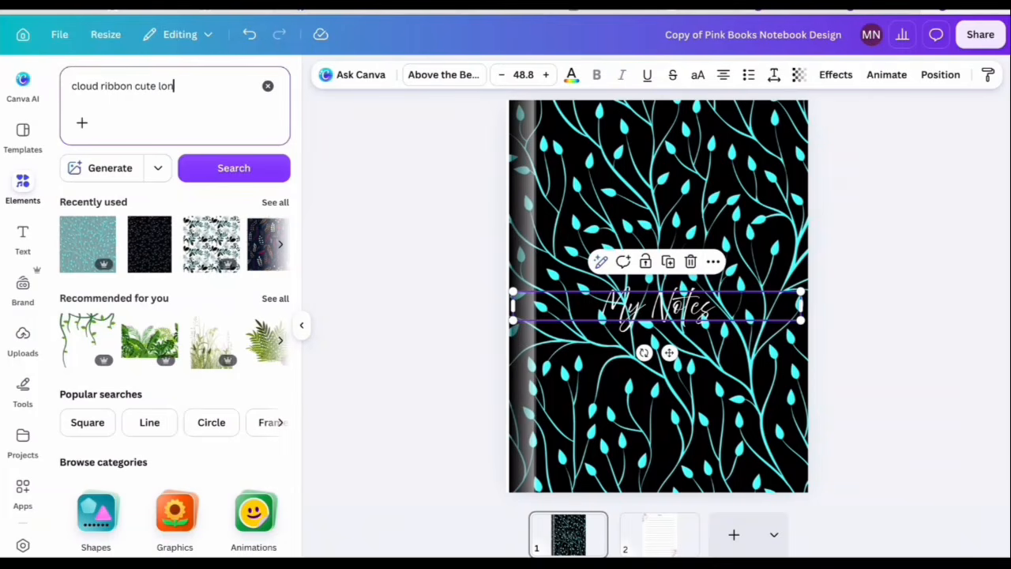
{"action": "type", "text": "g journal sticker"}
{"action": "key", "text": "Return"}
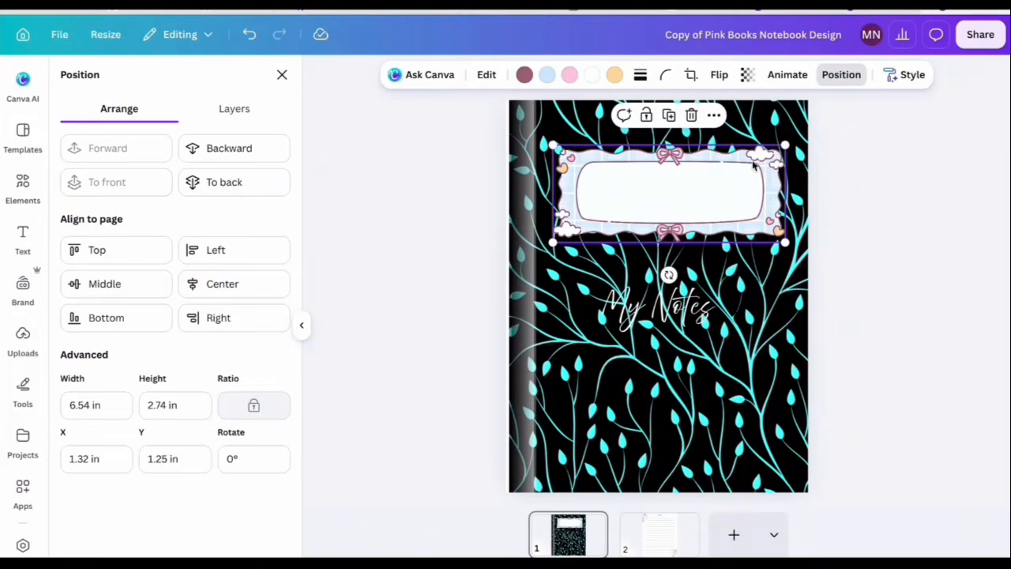
{"action": "mouse_move", "coordinate": [745, 178]}
{"action": "left_mouse_down"}
{"action": "mouse_move", "coordinate": [718, 178]}
{"action": "mouse_move", "coordinate": [730, 179]}
{"action": "left_mouse_up"}
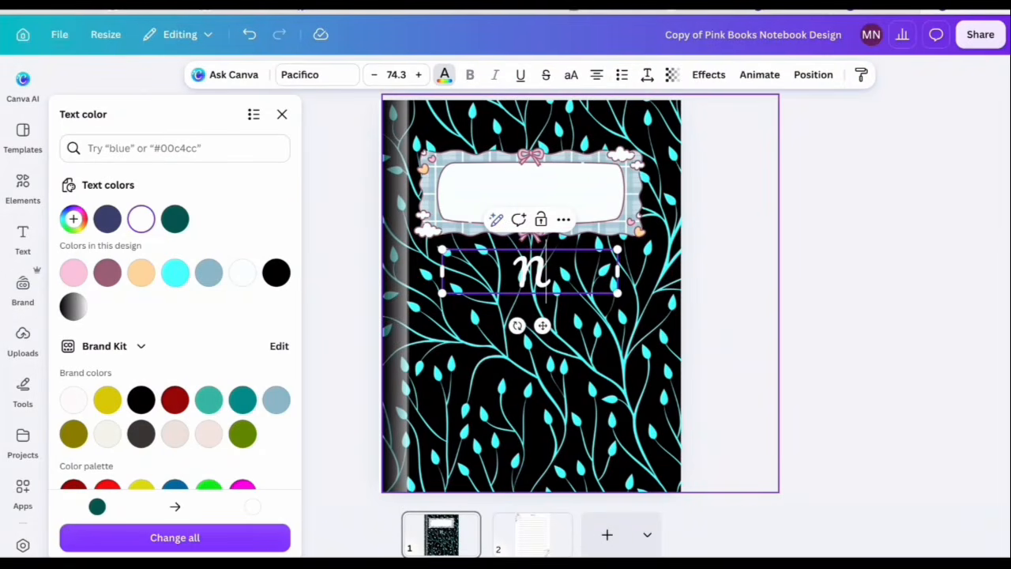
Step: Enter "Notebook" as the title text below the label frame and color it dark turquoise
{"action": "type", "text": "ook"}
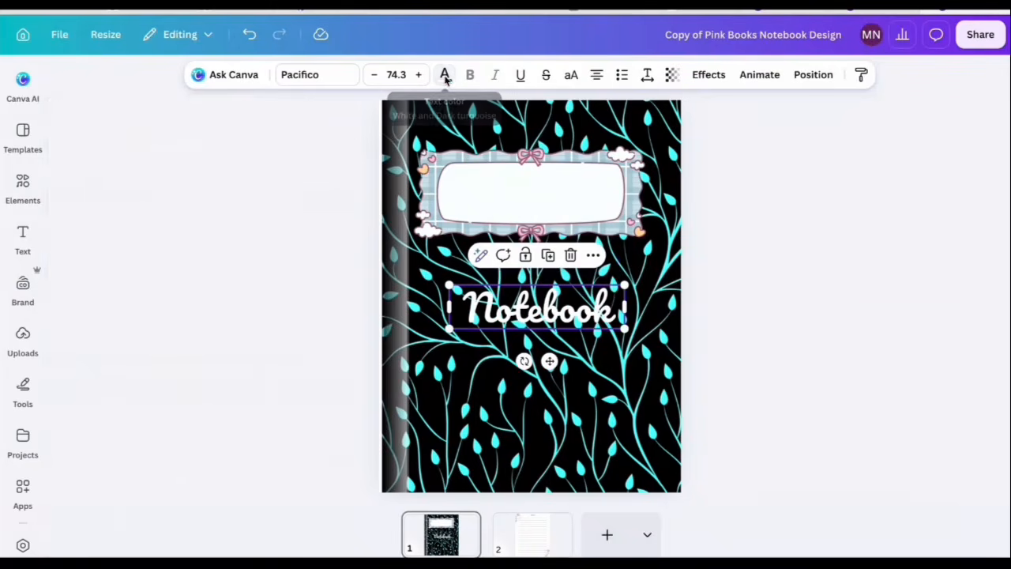
{"action": "left_click", "coordinate": [445, 78]}
{"action": "left_click", "coordinate": [175, 219]}
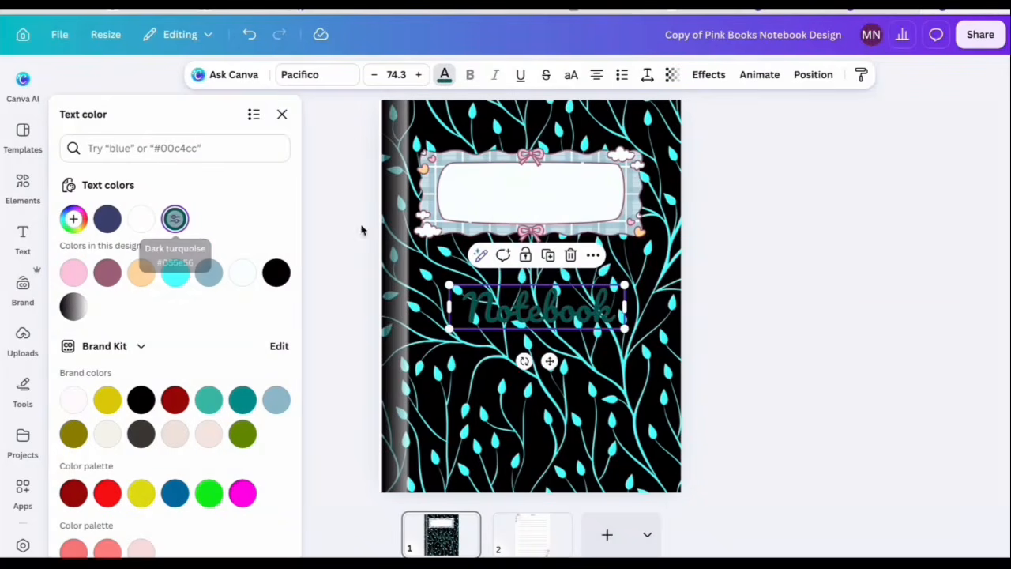
Step: Move the "Notebook" title into the white center of the cloud-and-bow label frame
{"action": "left_click_drag", "start_coordinate": [545, 367], "coordinate": [534, 247]}
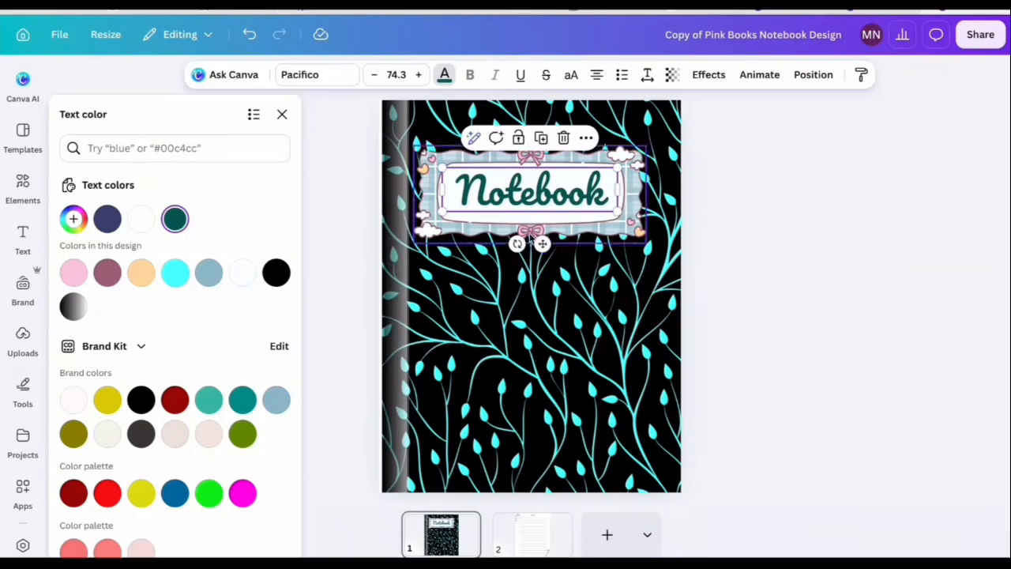
{"action": "left_click", "coordinate": [354, 224]}
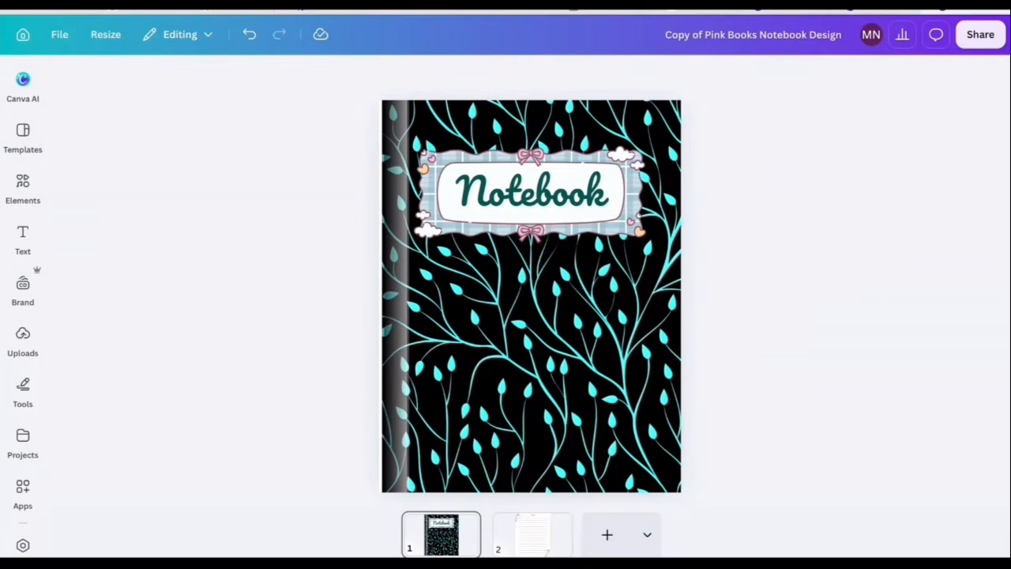
Step: Add a slender leafy branch graphic to the Notes page, scaled down and tilted in the upper-left corner
{"action": "left_click", "coordinate": [523, 540]}
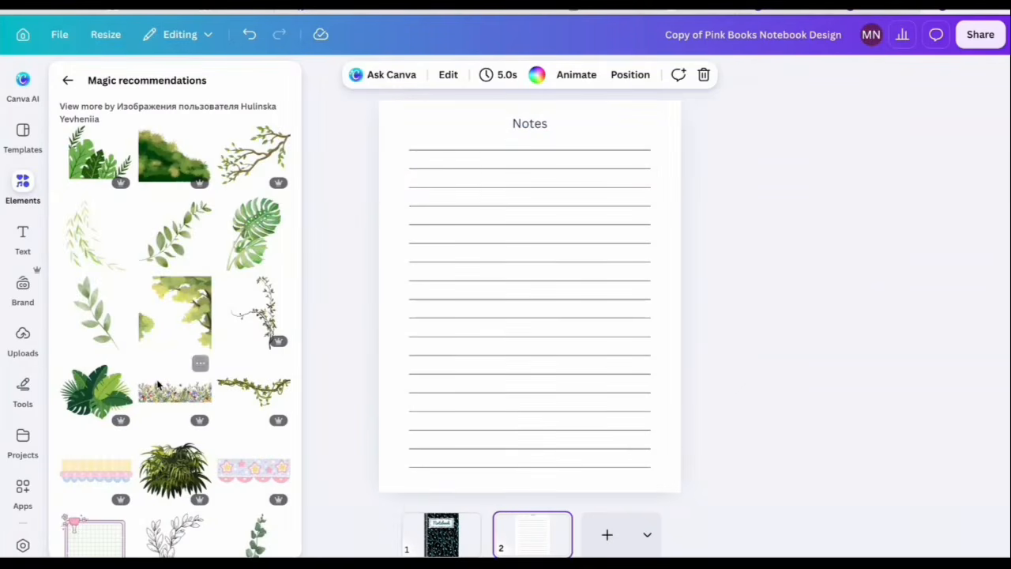
{"action": "scroll", "coordinate": [155, 382], "scroll_direction": "up", "scroll_amount": 1}
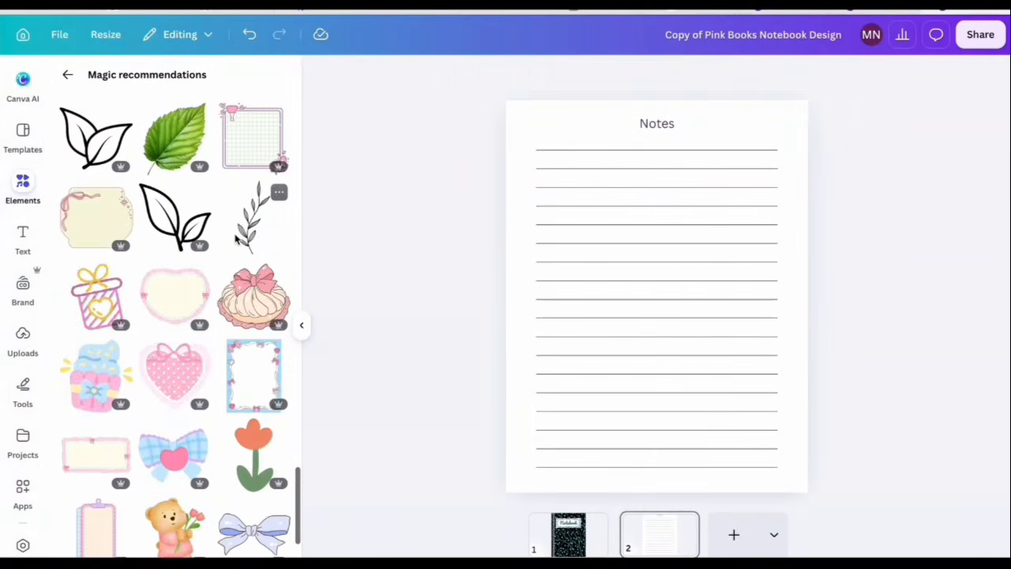
{"action": "left_click", "coordinate": [253, 217]}
{"action": "left_click_drag", "start_coordinate": [669, 273], "coordinate": [557, 172]}
{"action": "left_click_drag", "start_coordinate": [582, 118], "coordinate": [558, 170]}
{"action": "left_click_drag", "start_coordinate": [540, 213], "coordinate": [542, 161]}
Step: Recolor the leafy branch on the Notes page teal, fine-tuning the shade with a custom color
{"action": "left_click", "coordinate": [570, 75]}
{"action": "left_click", "coordinate": [244, 180]}
{"action": "left_click", "coordinate": [76, 180]}
{"action": "left_click", "coordinate": [220, 232]}
{"action": "left_click_drag", "start_coordinate": [241, 238], "coordinate": [262, 257]}
Step: Duplicate the teal branch into the Notes page's lower-right corner and adjust the original in the upper-left corner
{"action": "left_click", "coordinate": [410, 235]}
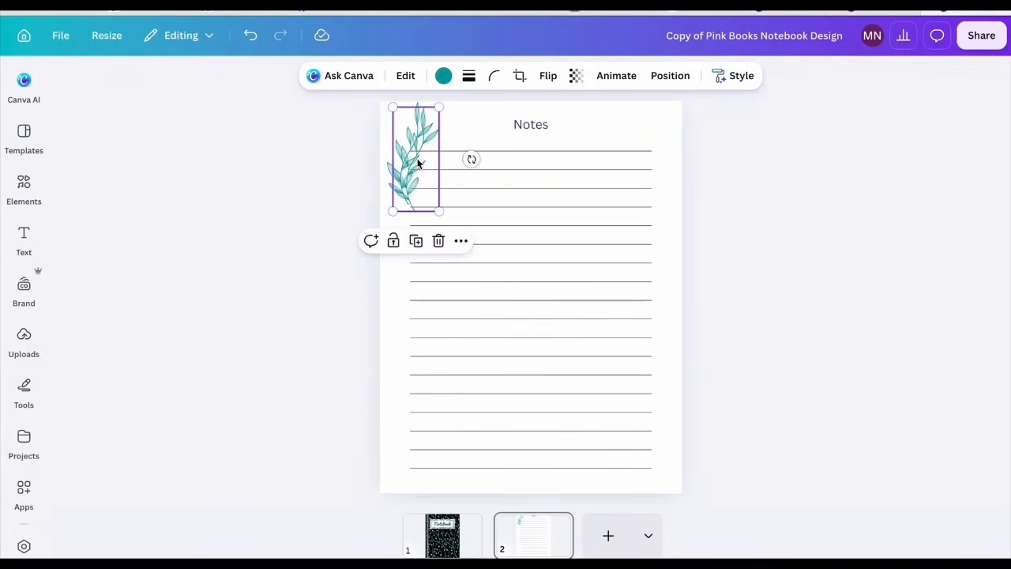
{"action": "left_click_drag", "start_coordinate": [424, 172], "coordinate": [551, 310]}
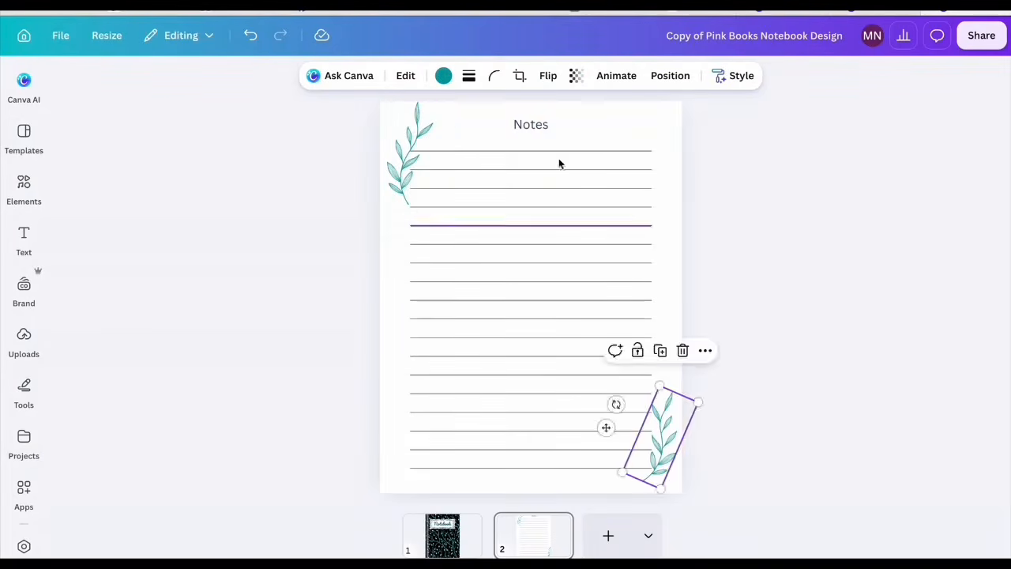
{"action": "left_click", "coordinate": [419, 146]}
{"action": "left_click_drag", "start_coordinate": [432, 101], "coordinate": [424, 112]}
{"action": "left_click", "coordinate": [753, 419]}
{"action": "left_click", "coordinate": [658, 472]}
Step: Search the graphics for "ring binders" and place a vertical spiral binding along the upper part of the cover's spine
{"action": "left_click", "coordinate": [446, 549]}
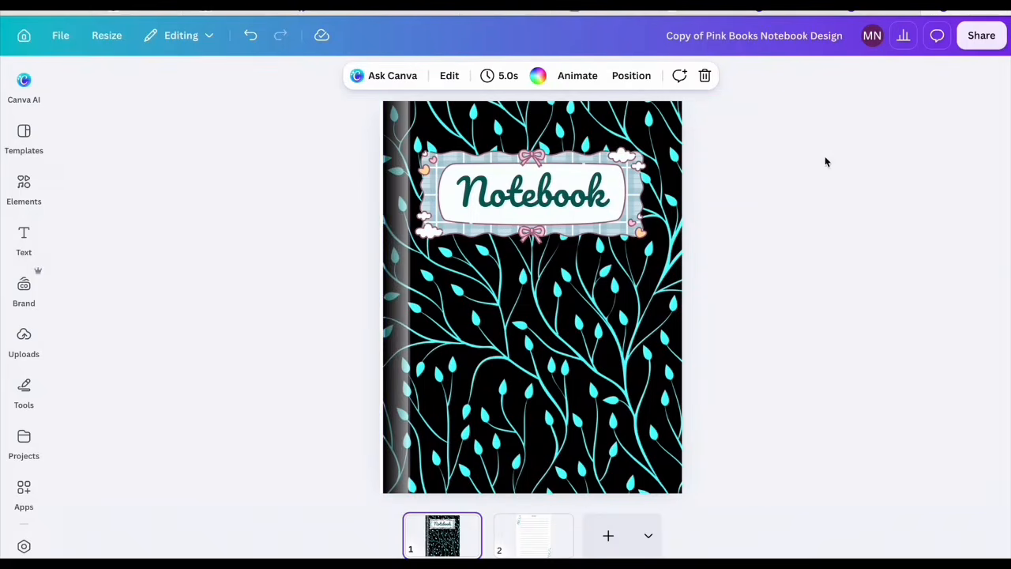
{"action": "left_click", "coordinate": [281, 330]}
{"action": "left_click", "coordinate": [368, 449]}
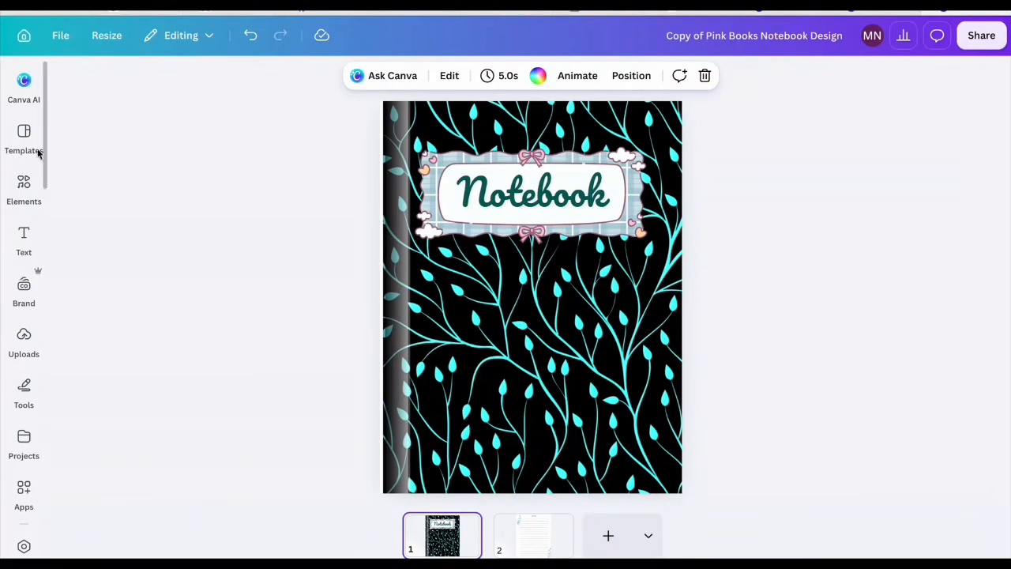
{"action": "left_click", "coordinate": [24, 186]}
{"action": "type", "text": "b"}
{"action": "left_click", "coordinate": [134, 352]}
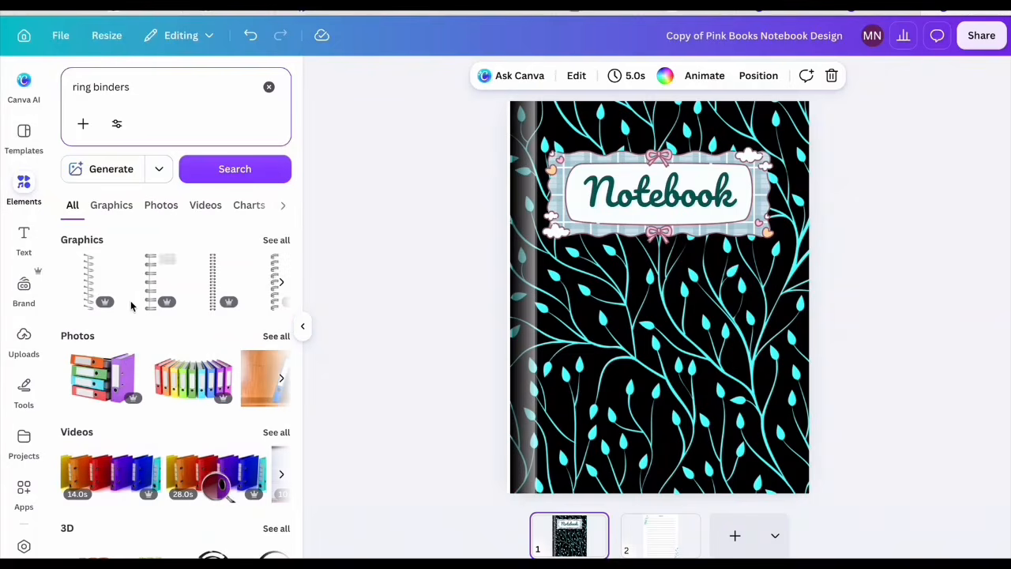
{"action": "left_click", "coordinate": [112, 205]}
{"action": "scroll", "coordinate": [126, 448], "scroll_direction": "down", "scroll_amount": 5}
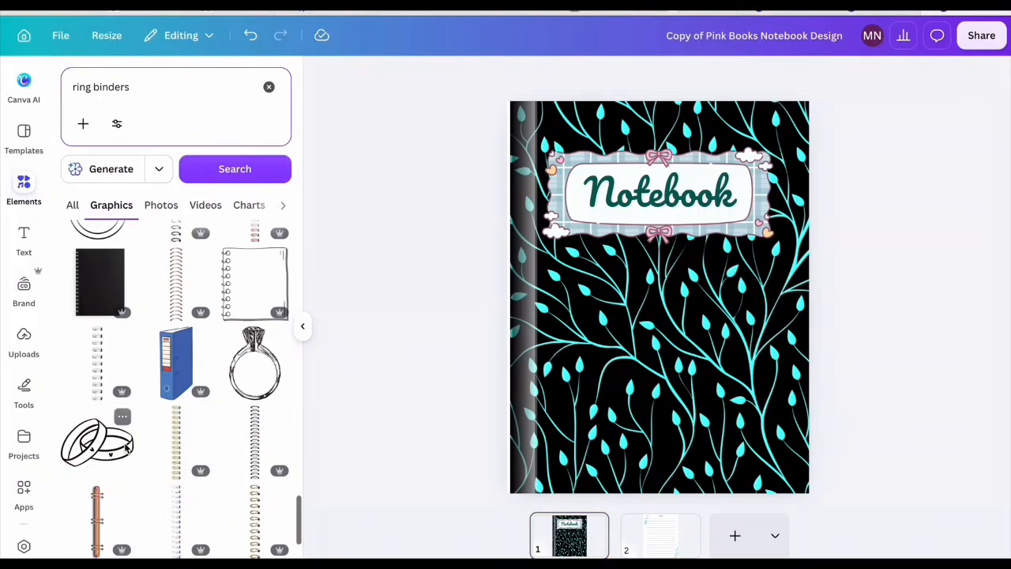
{"action": "left_click", "coordinate": [97, 364]}
{"action": "left_click_drag", "start_coordinate": [668, 376], "coordinate": [530, 316]}
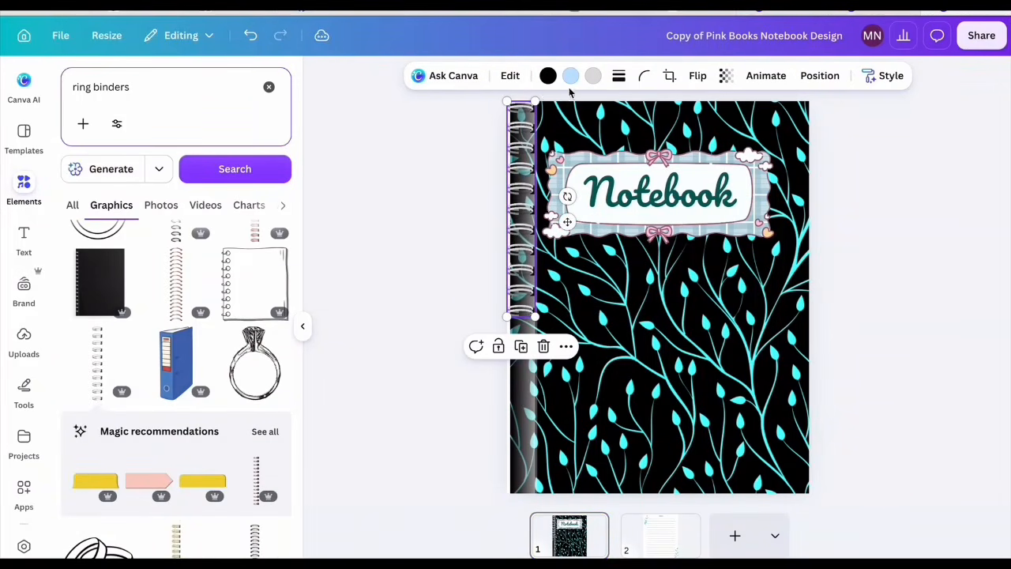
Step: Recolor the binding's gray rings teal, enlarge it slightly, and duplicate it downward to cover the full spine
{"action": "left_click", "coordinate": [593, 76]}
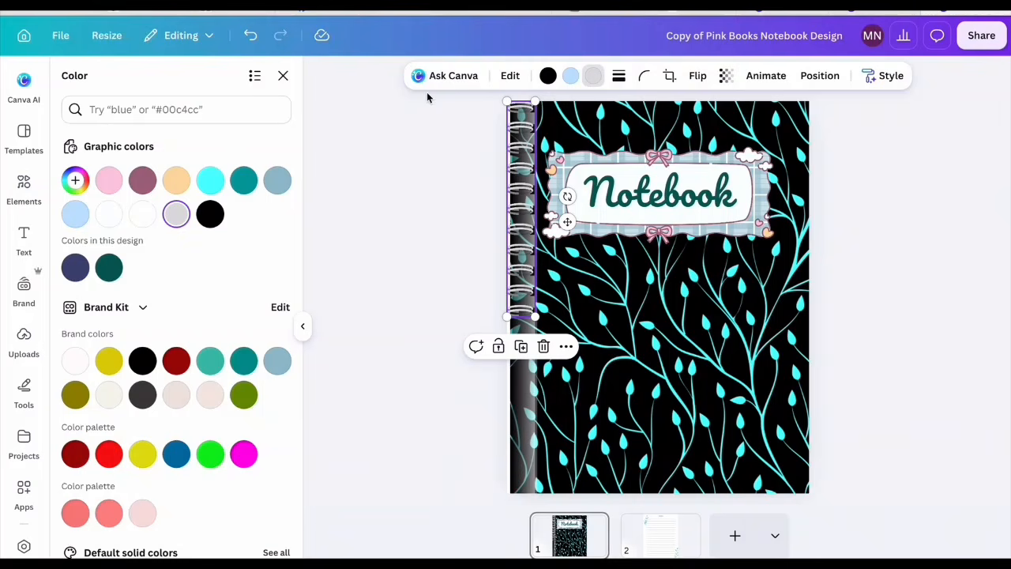
{"action": "left_click", "coordinate": [243, 182]}
{"action": "left_click_drag", "start_coordinate": [535, 317], "coordinate": [537, 329]}
{"action": "left_click", "coordinate": [521, 359]}
{"action": "left_click_drag", "start_coordinate": [527, 234], "coordinate": [522, 472]}
{"action": "left_click", "coordinate": [559, 503]}
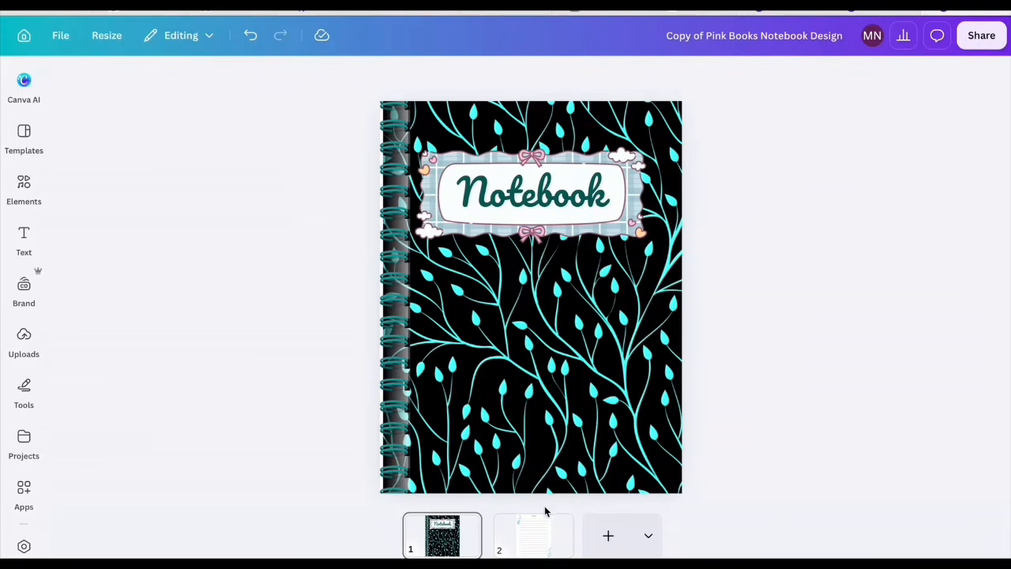
Step: Duplicate the branch-decorated Notes page about ten times in the page overview and return to the cover
{"action": "left_click", "coordinate": [537, 544]}
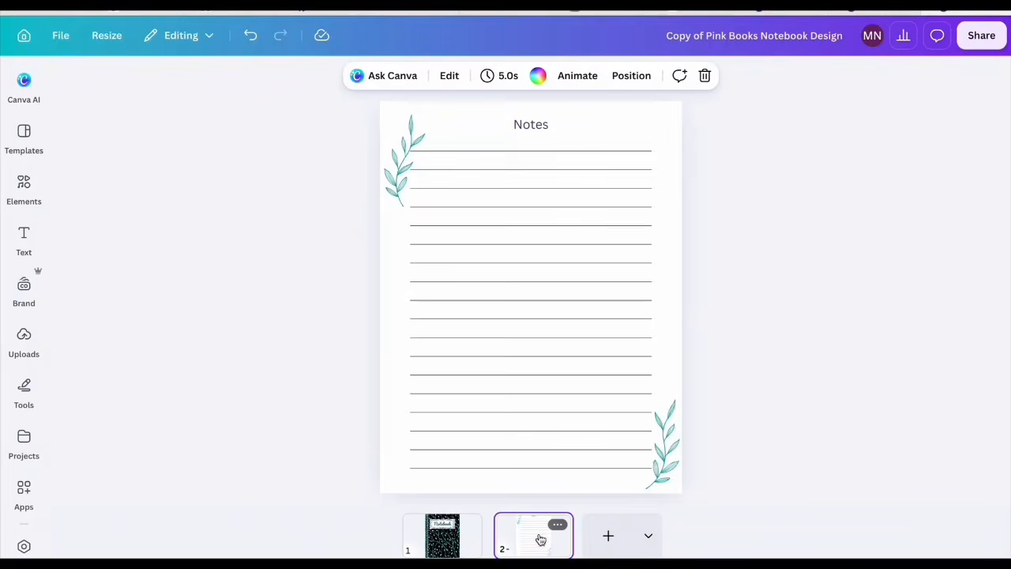
{"action": "left_click", "coordinate": [446, 533]}
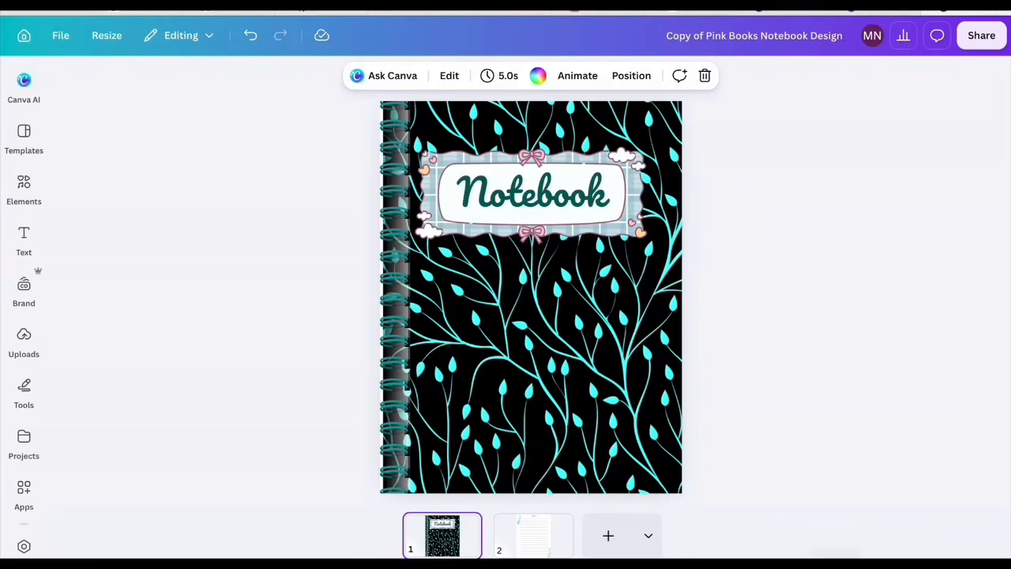
{"action": "left_click", "coordinate": [948, 563]}
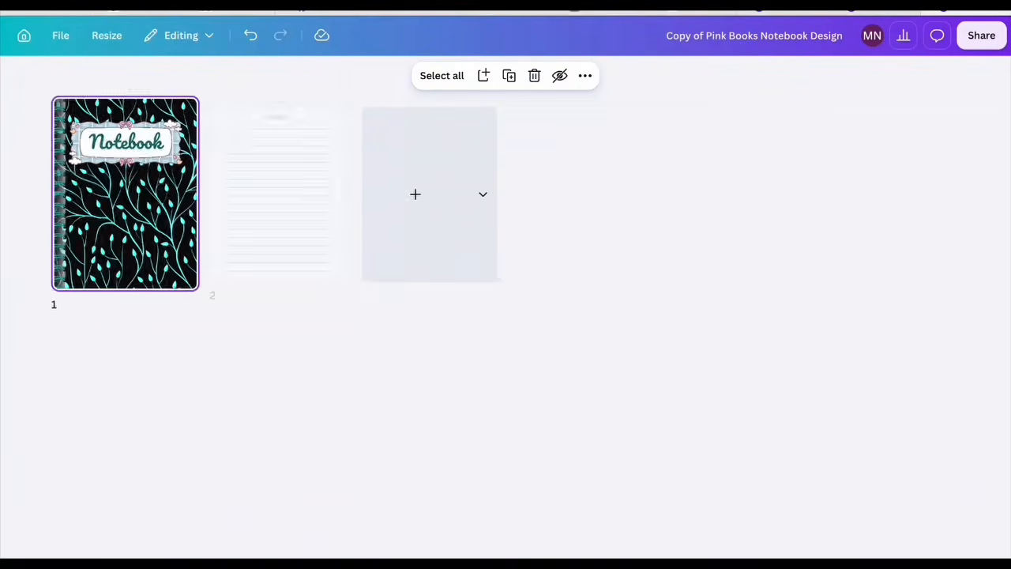
{"action": "left_click", "coordinate": [270, 166]}
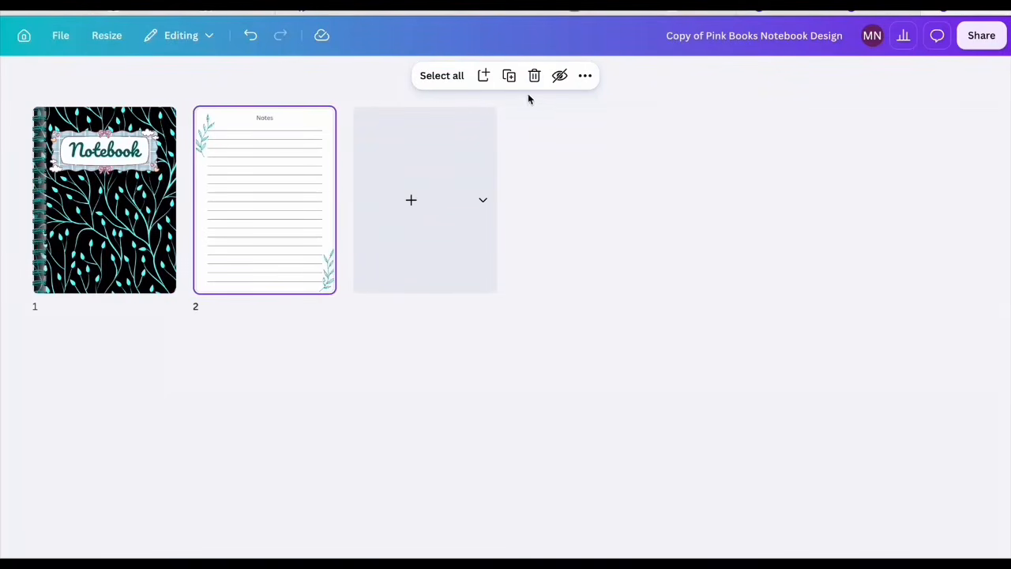
{"action": "left_click", "coordinate": [508, 75]}
{"action": "left_click", "coordinate": [508, 76]}
{"action": "left_click", "coordinate": [509, 76]}
{"action": "left_click", "coordinate": [509, 76]}
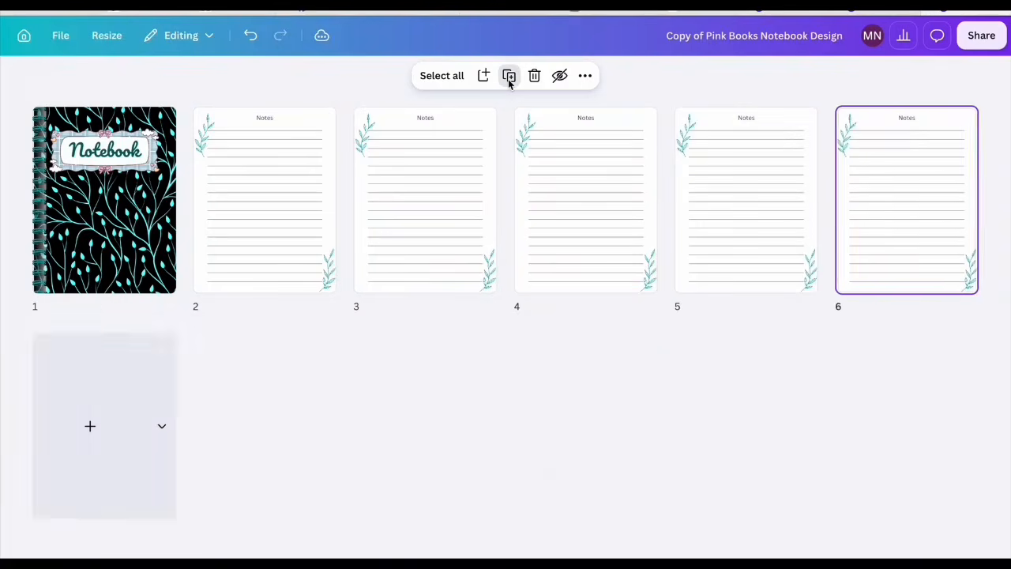
{"action": "left_click", "coordinate": [509, 76]}
{"action": "left_click", "coordinate": [508, 76]}
{"action": "left_click", "coordinate": [508, 76]}
{"action": "left_click", "coordinate": [508, 76]}
{"action": "left_click", "coordinate": [508, 75]}
{"action": "left_click", "coordinate": [508, 76]}
{"action": "scroll", "coordinate": [503, 304], "scroll_direction": "down", "scroll_amount": 1}
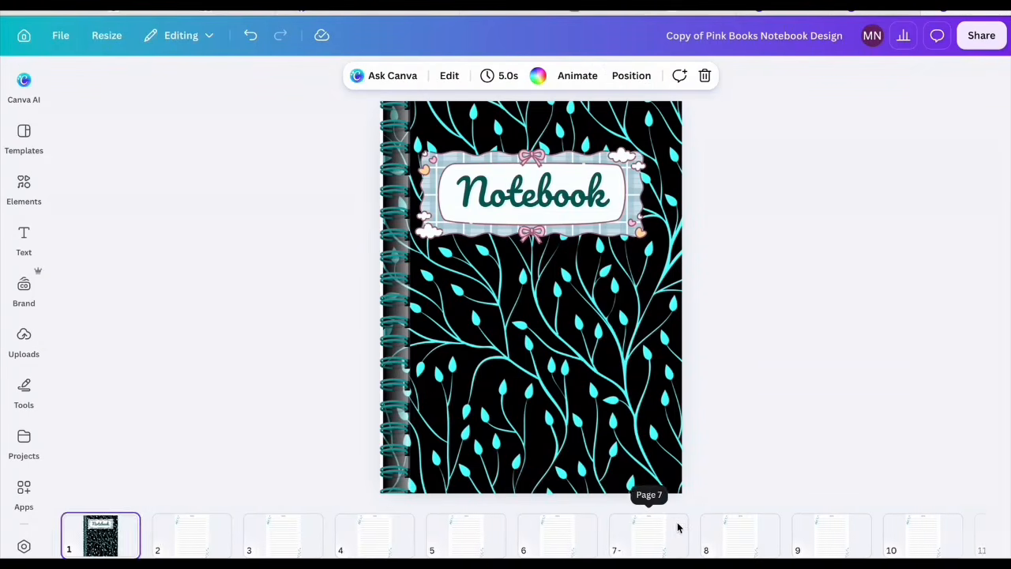
{"action": "scroll", "coordinate": [677, 527], "scroll_direction": "right", "scroll_amount": 5}
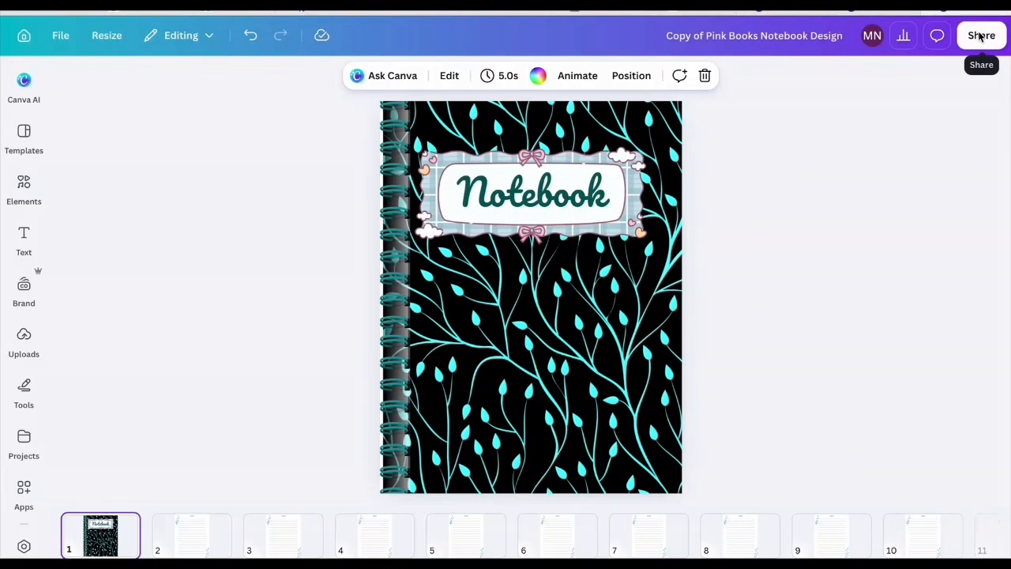
Step: Open the design's download settings and choose PDF as the file type
{"action": "left_click", "coordinate": [980, 37]}
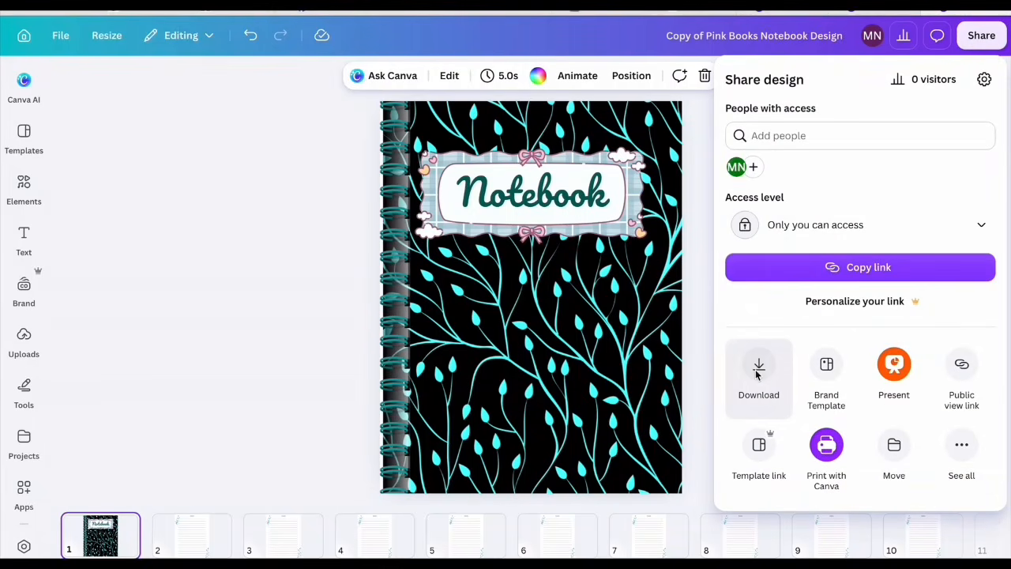
{"action": "left_click", "coordinate": [756, 375]}
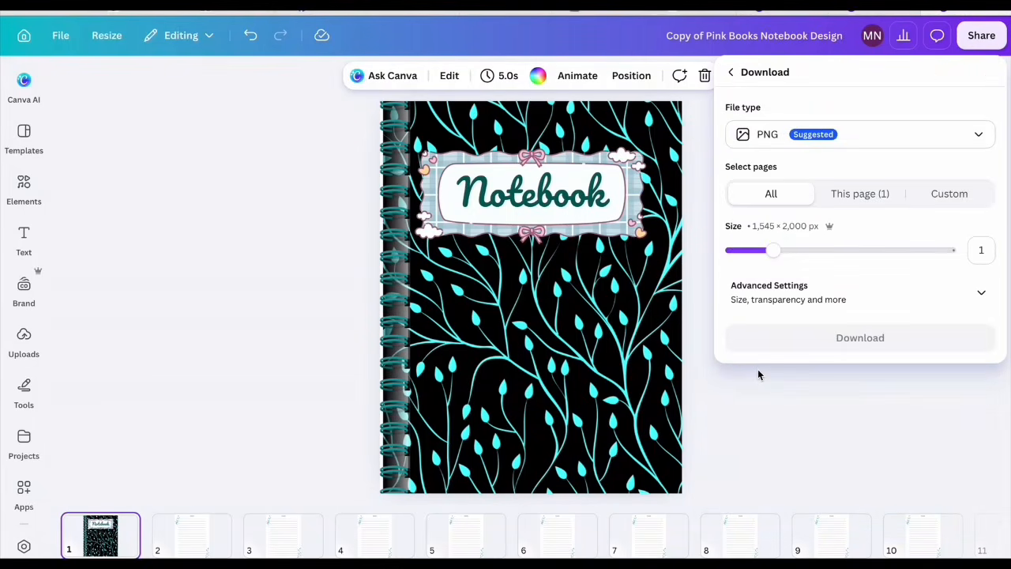
{"action": "left_click", "coordinate": [981, 137]}
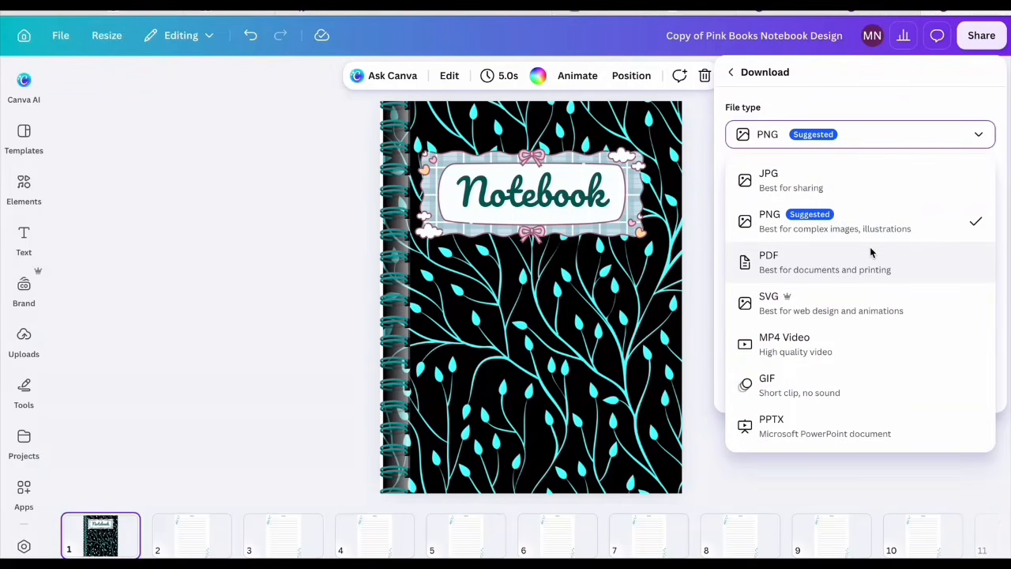
{"action": "left_click", "coordinate": [824, 272]}
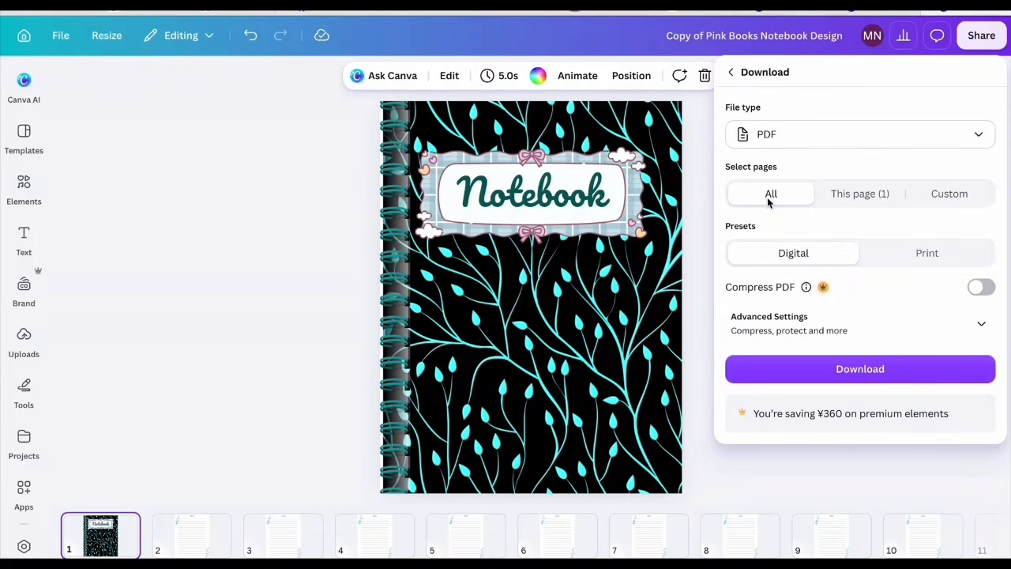